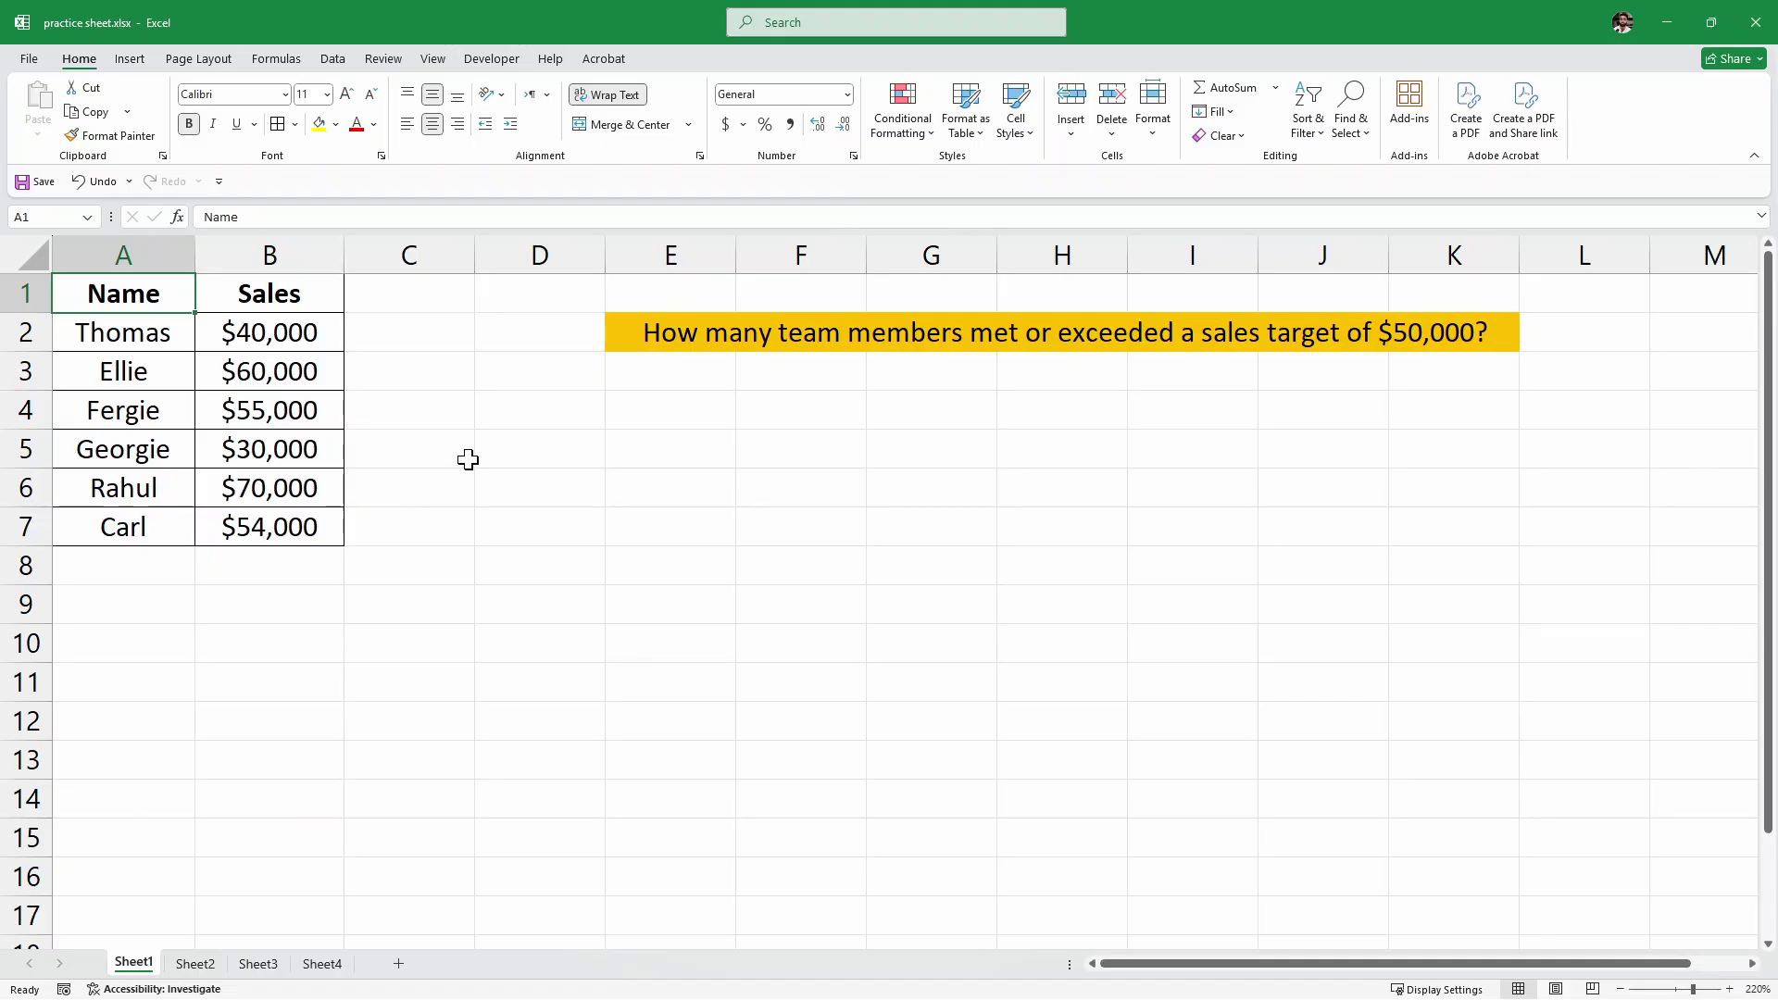
Step: Review the Name and Sales table and the sales target question
left_click_drag(123, 294, 250, 523)
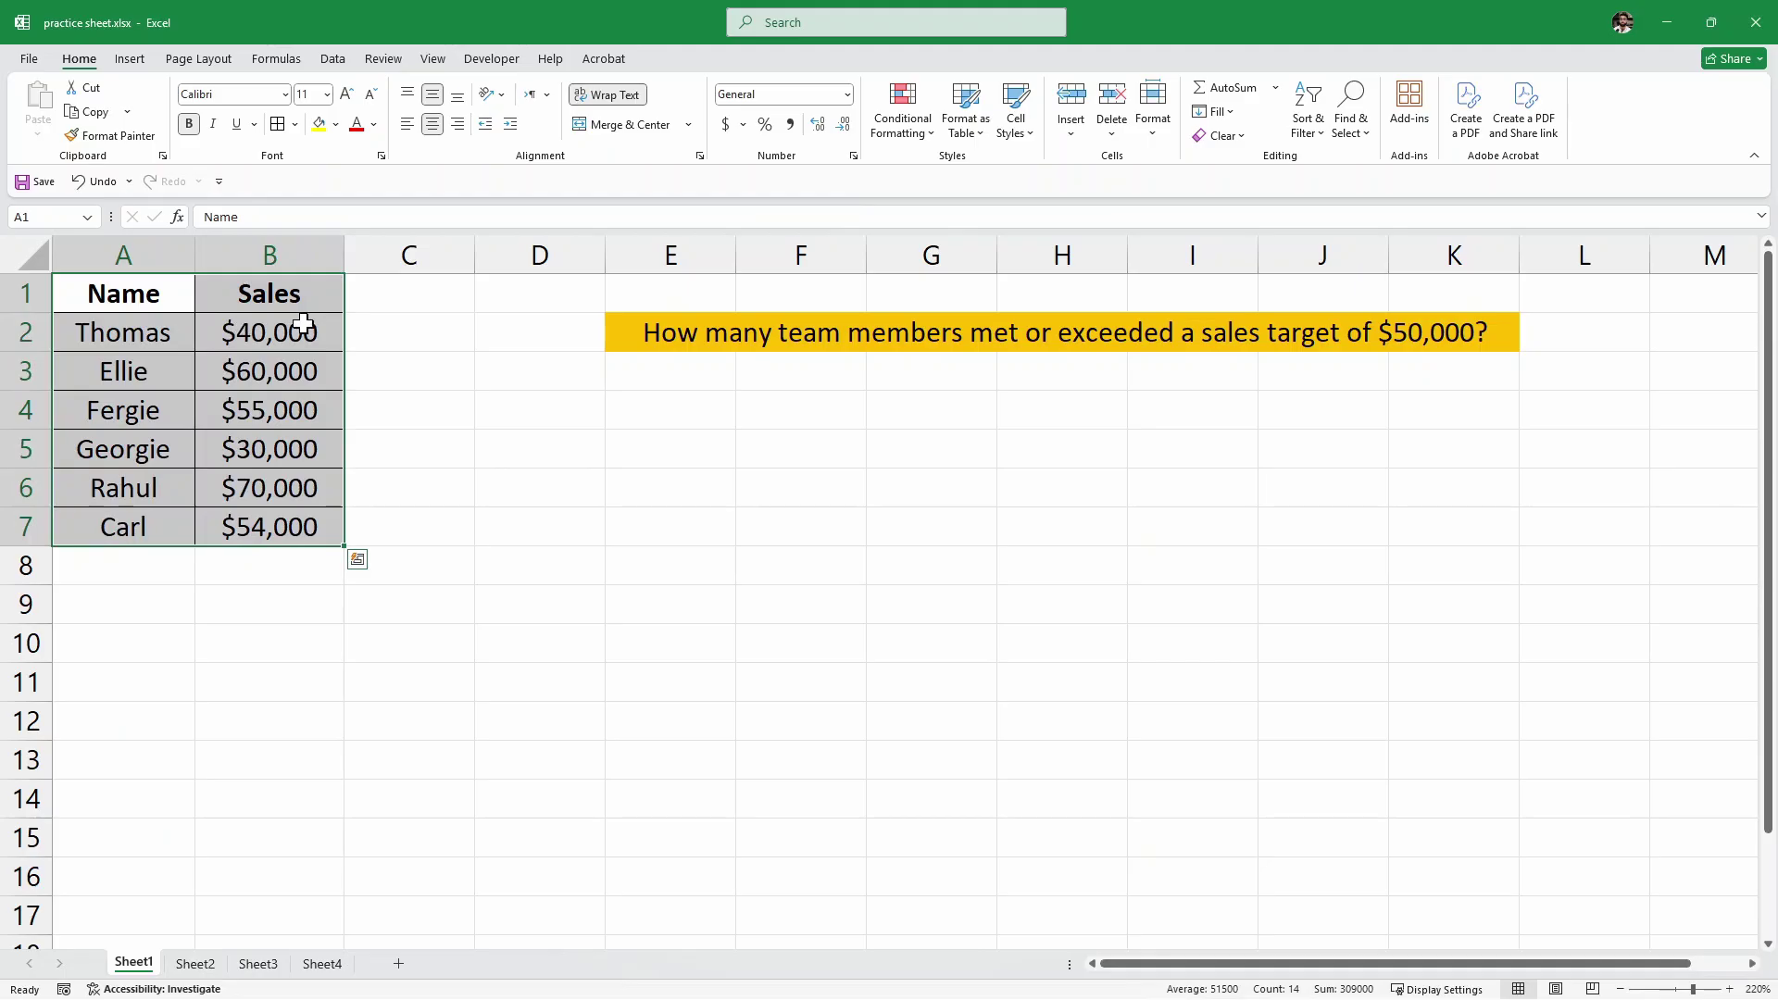
left_click(380, 335)
left_click(639, 339)
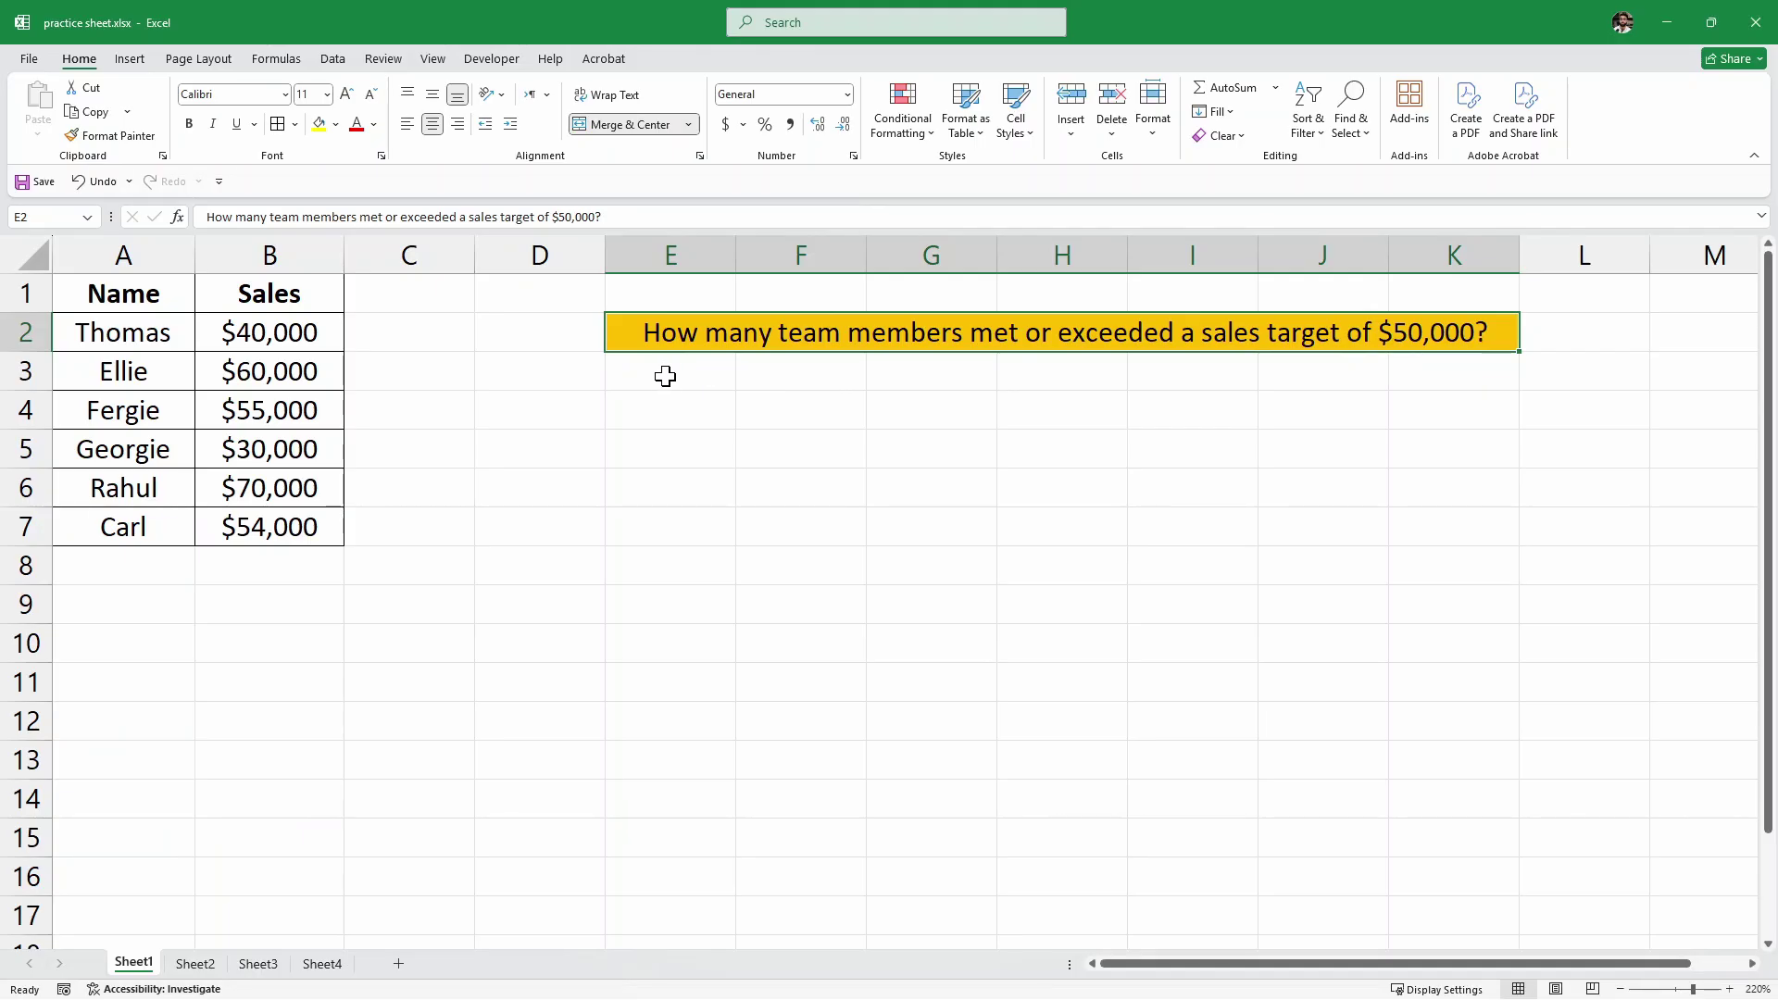
Step: Enter =COUNTIF(B2:B7,">50000") in E3, returning 4 members above target
left_click(637, 376)
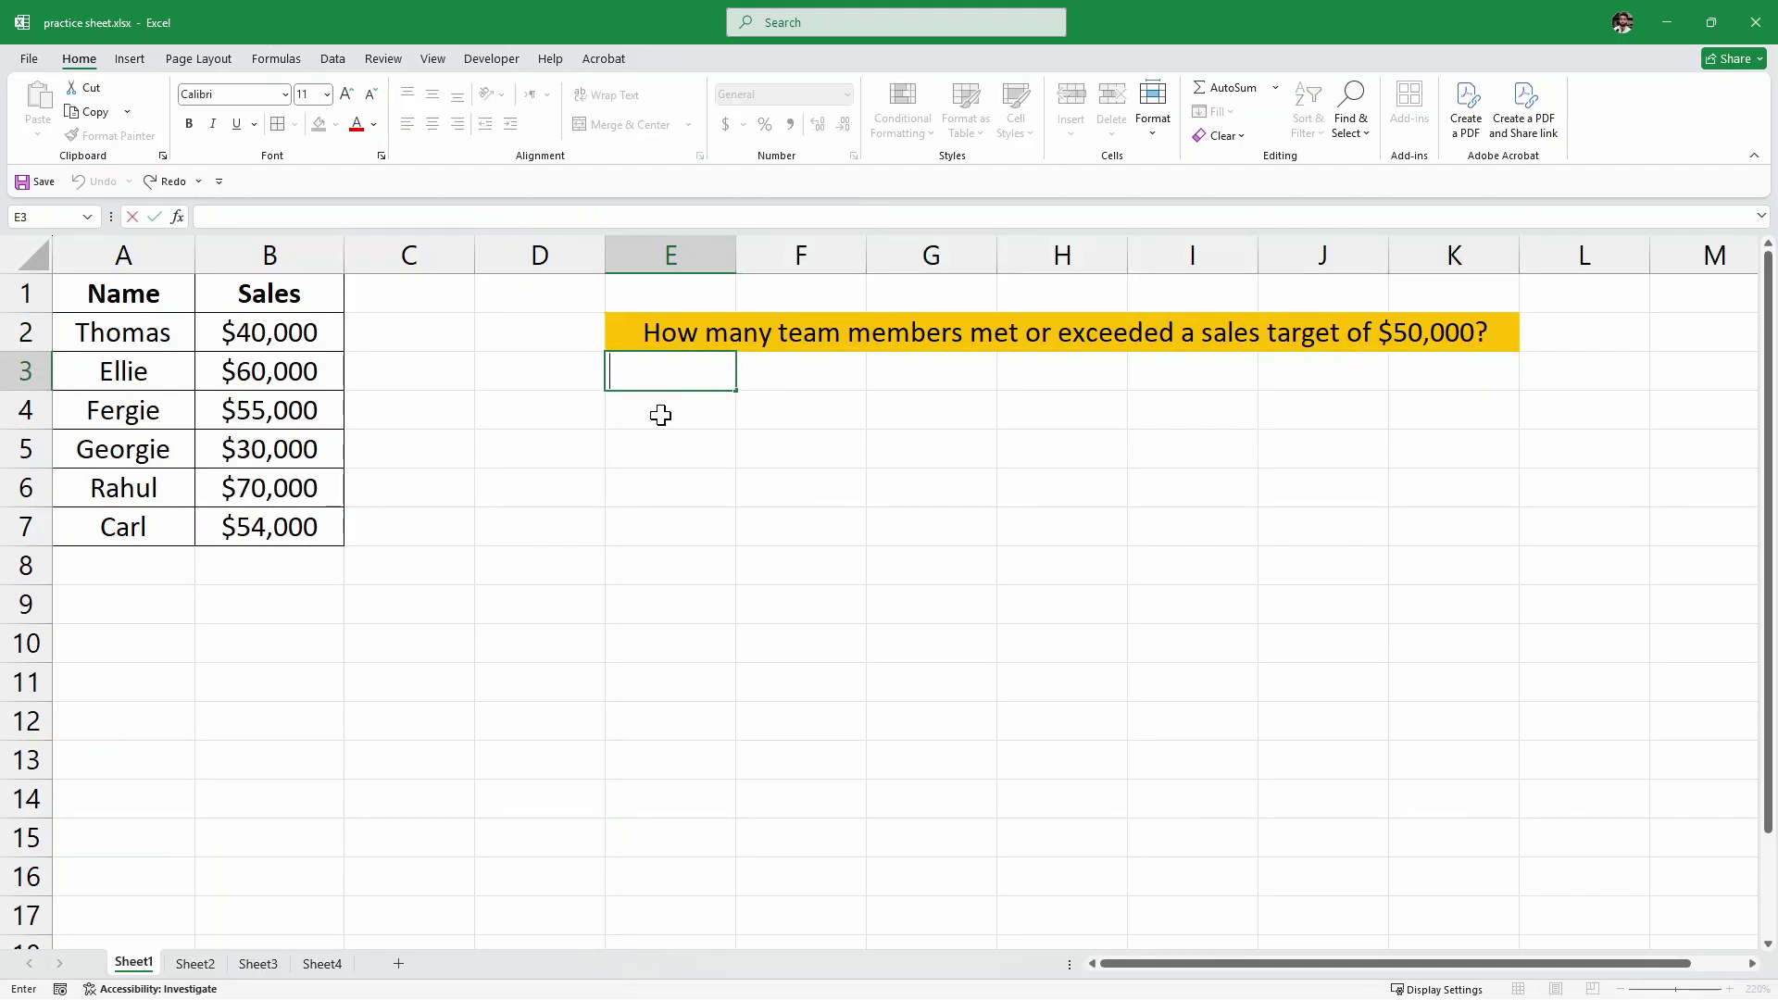
type("=COU")
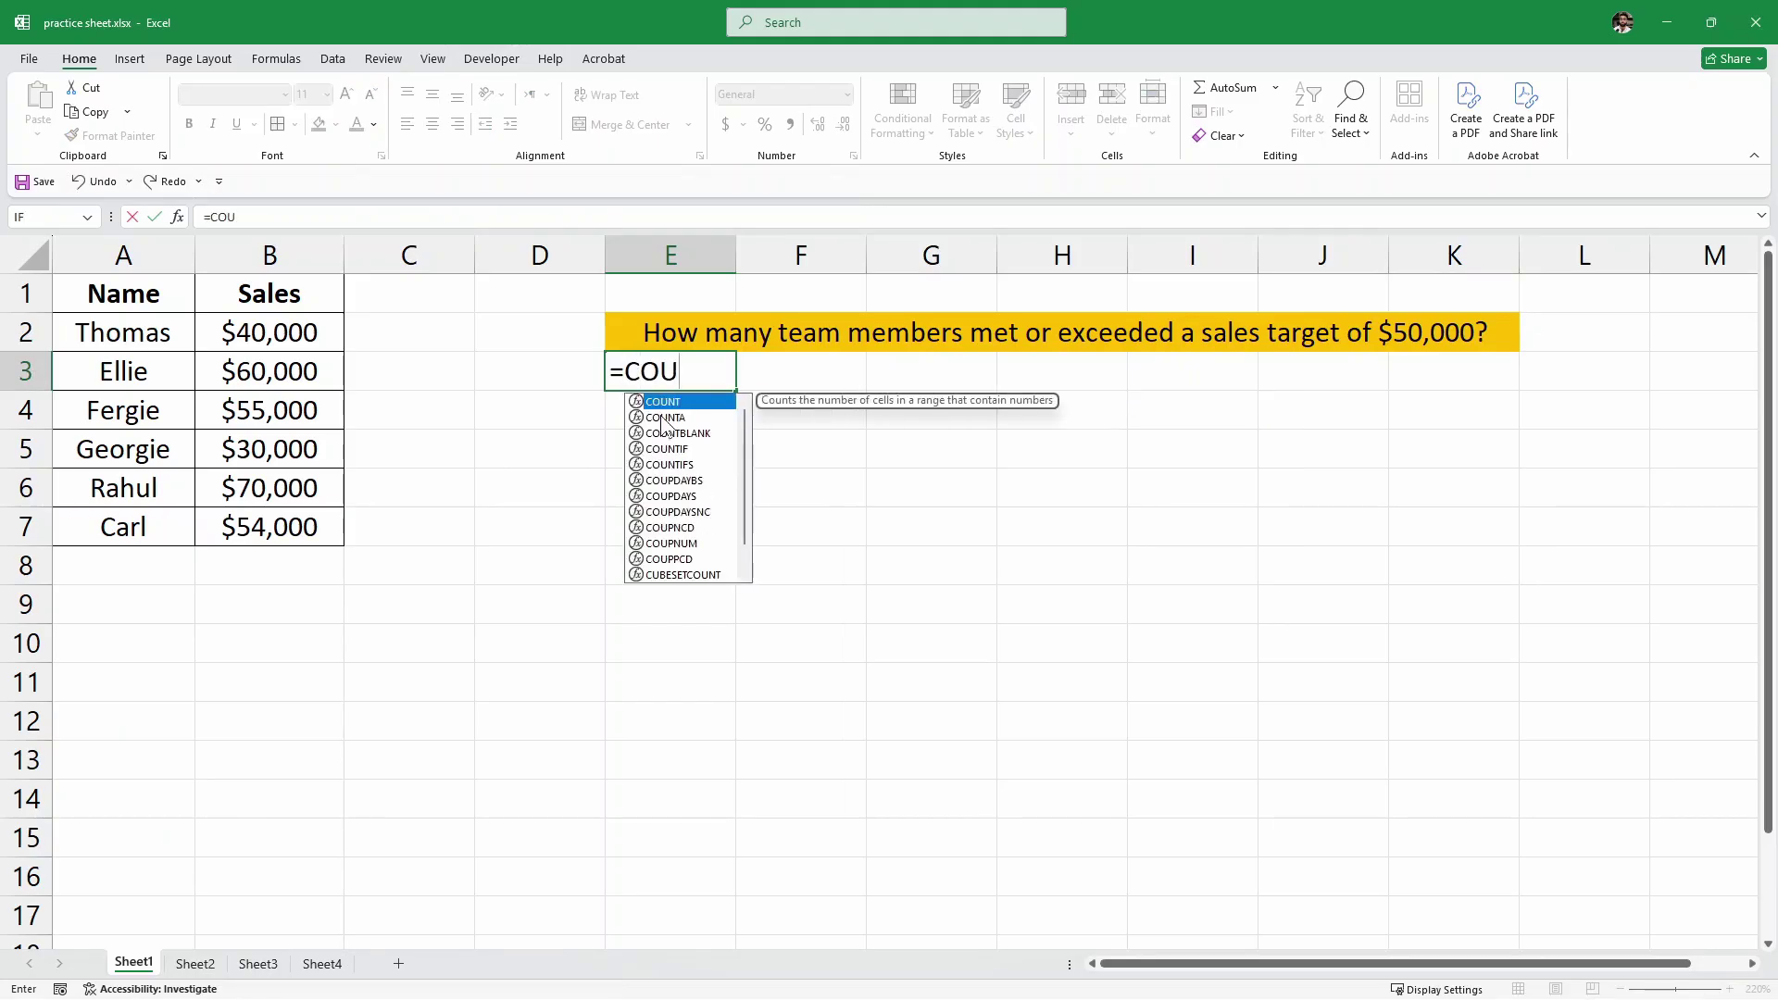
type("NTIF(")
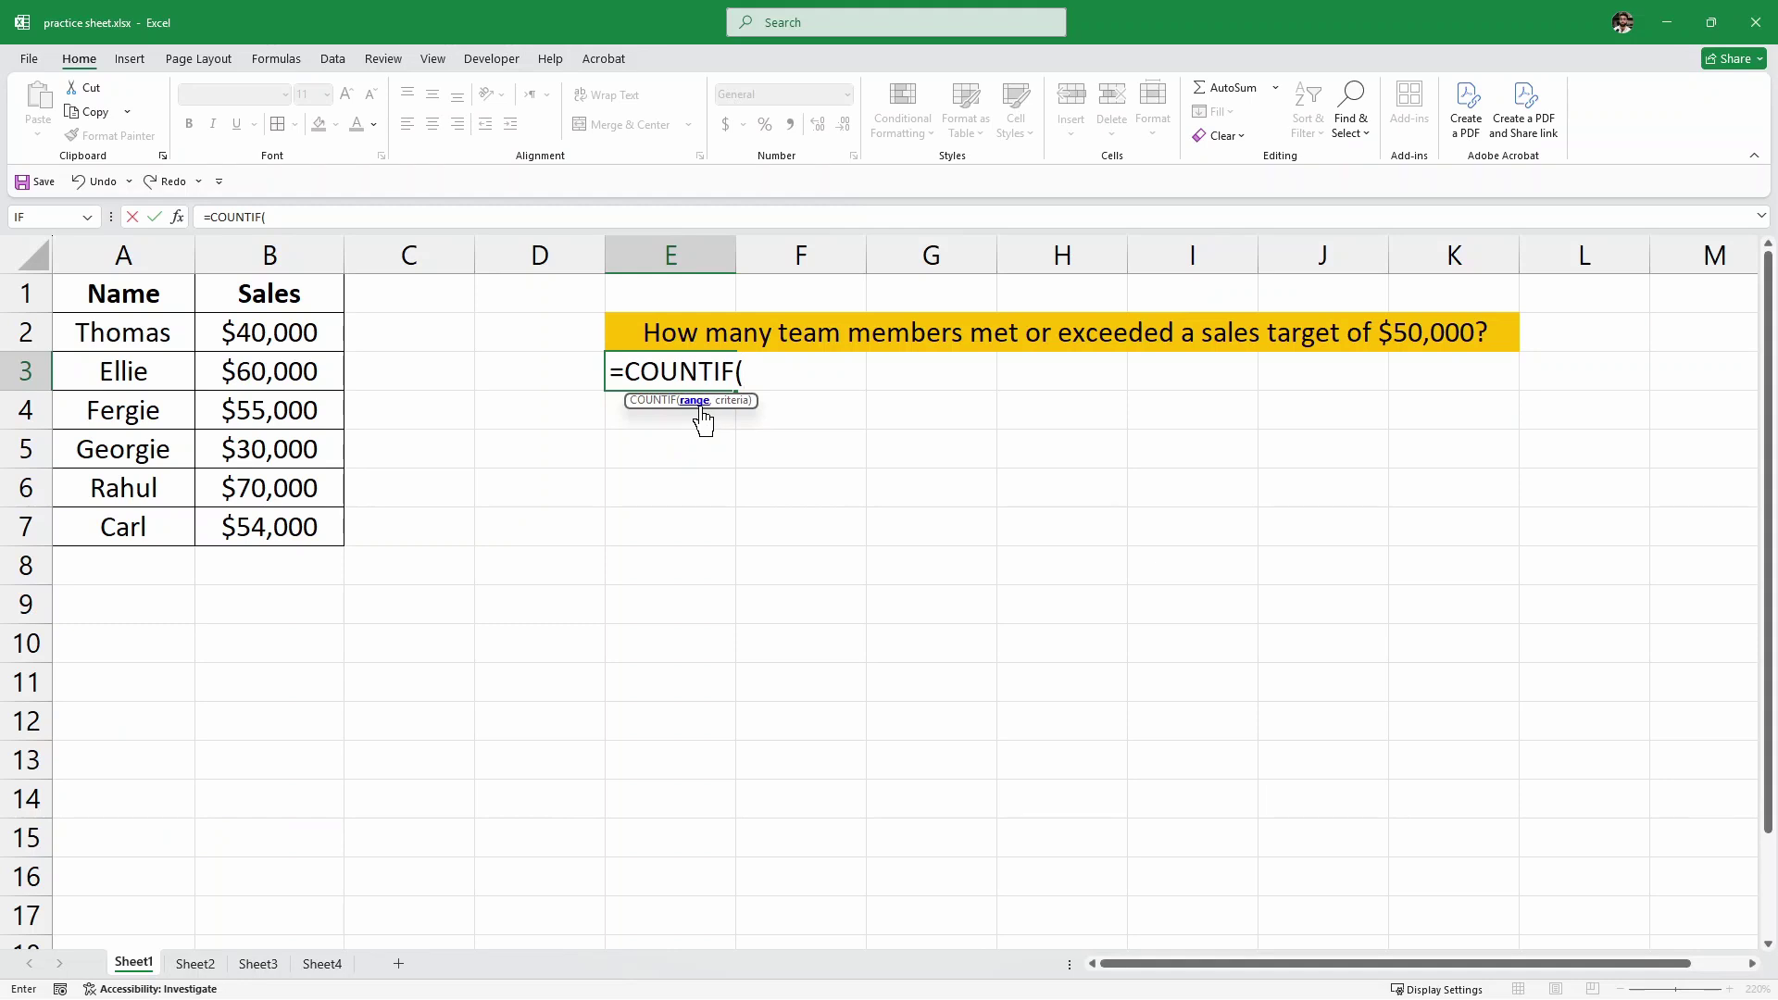
left_click_drag(246, 332, 286, 519)
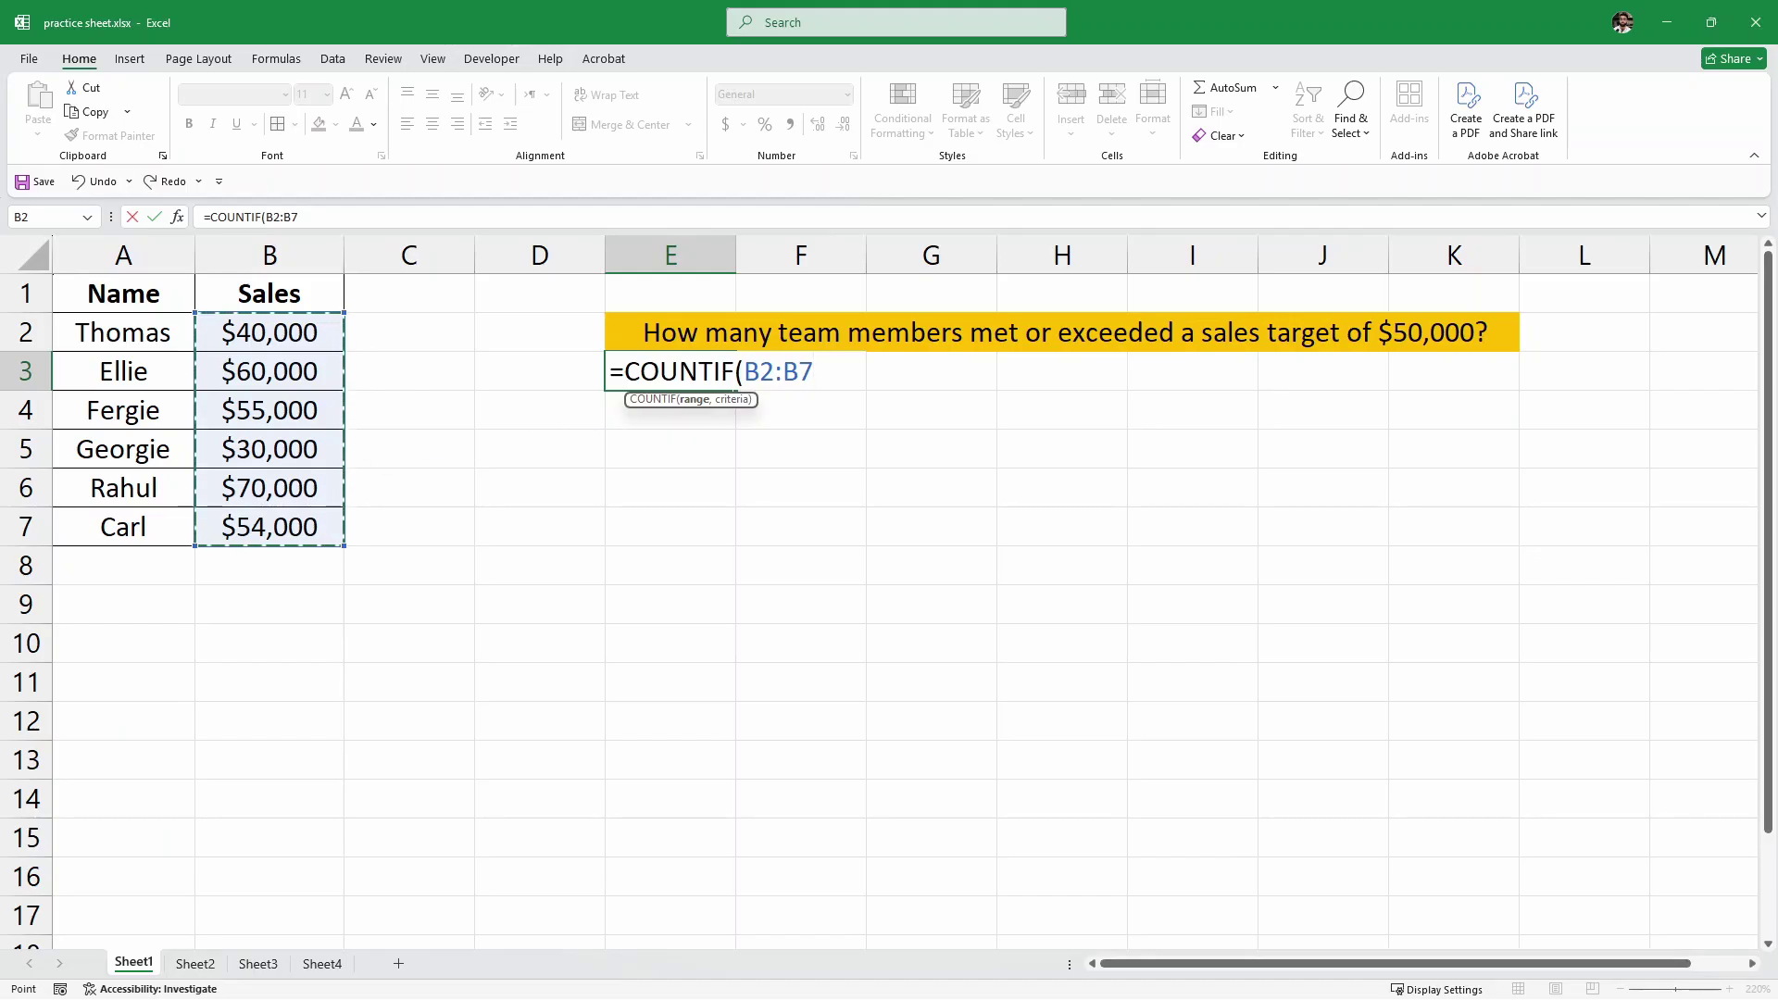
type(",")
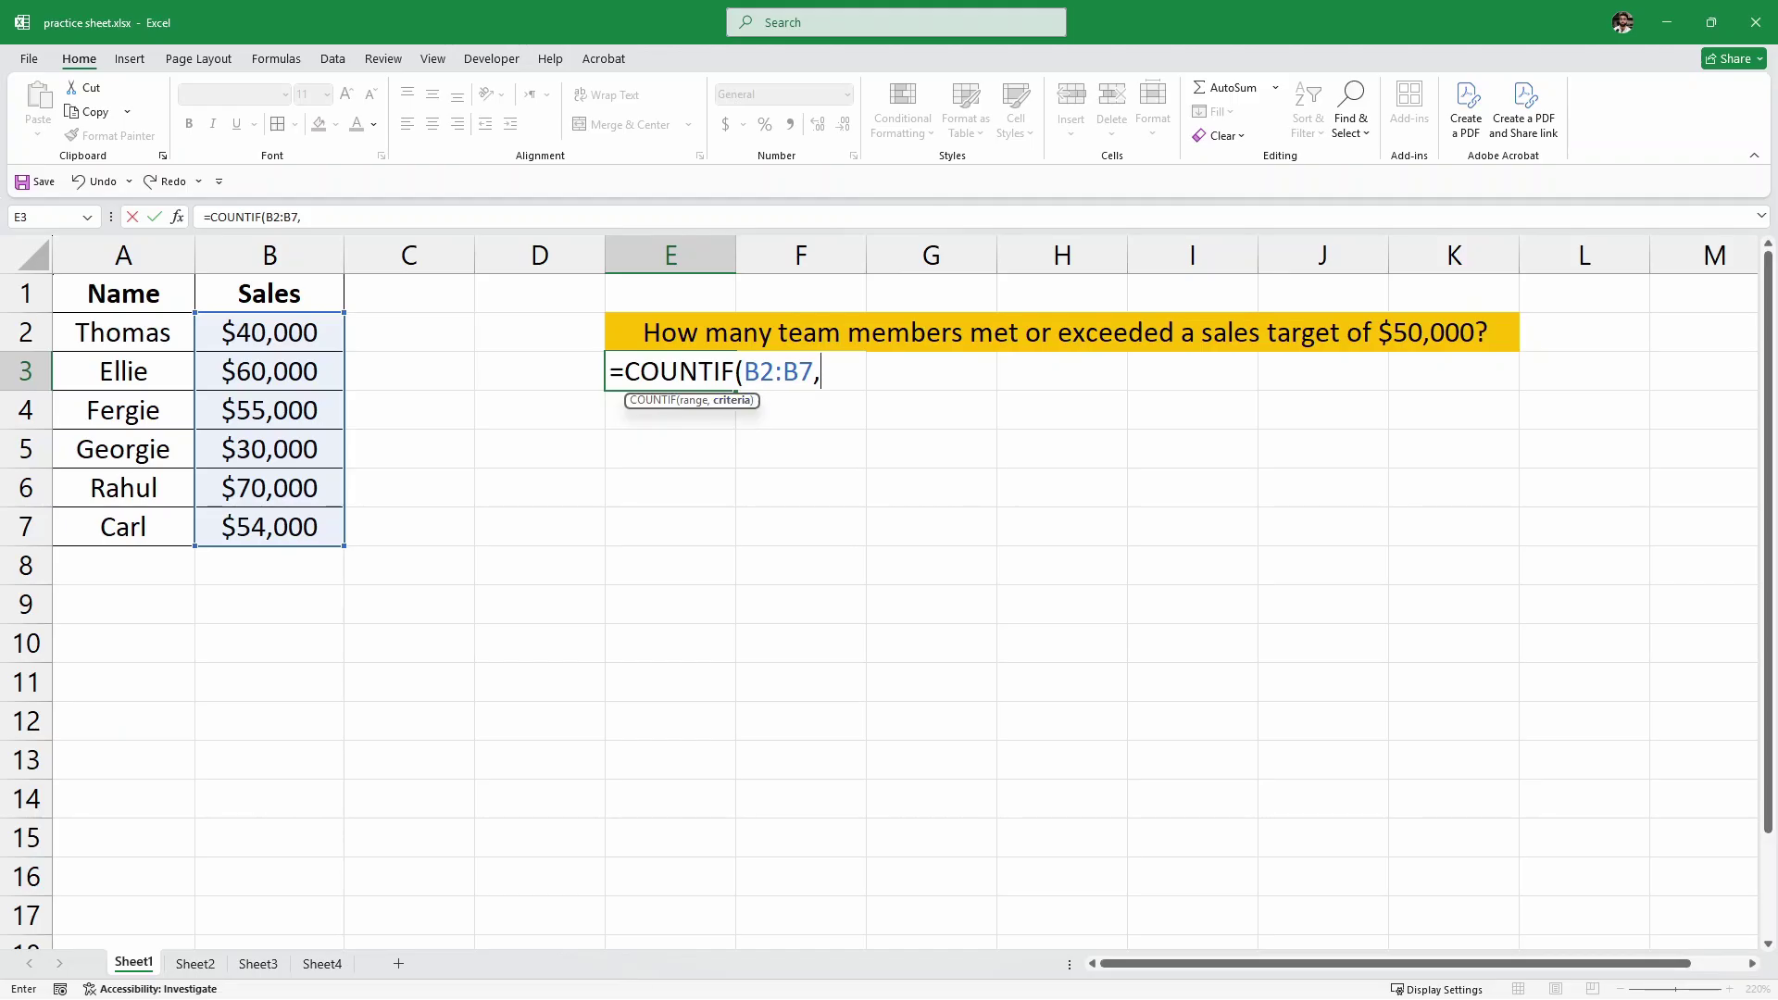
type("\">50000")
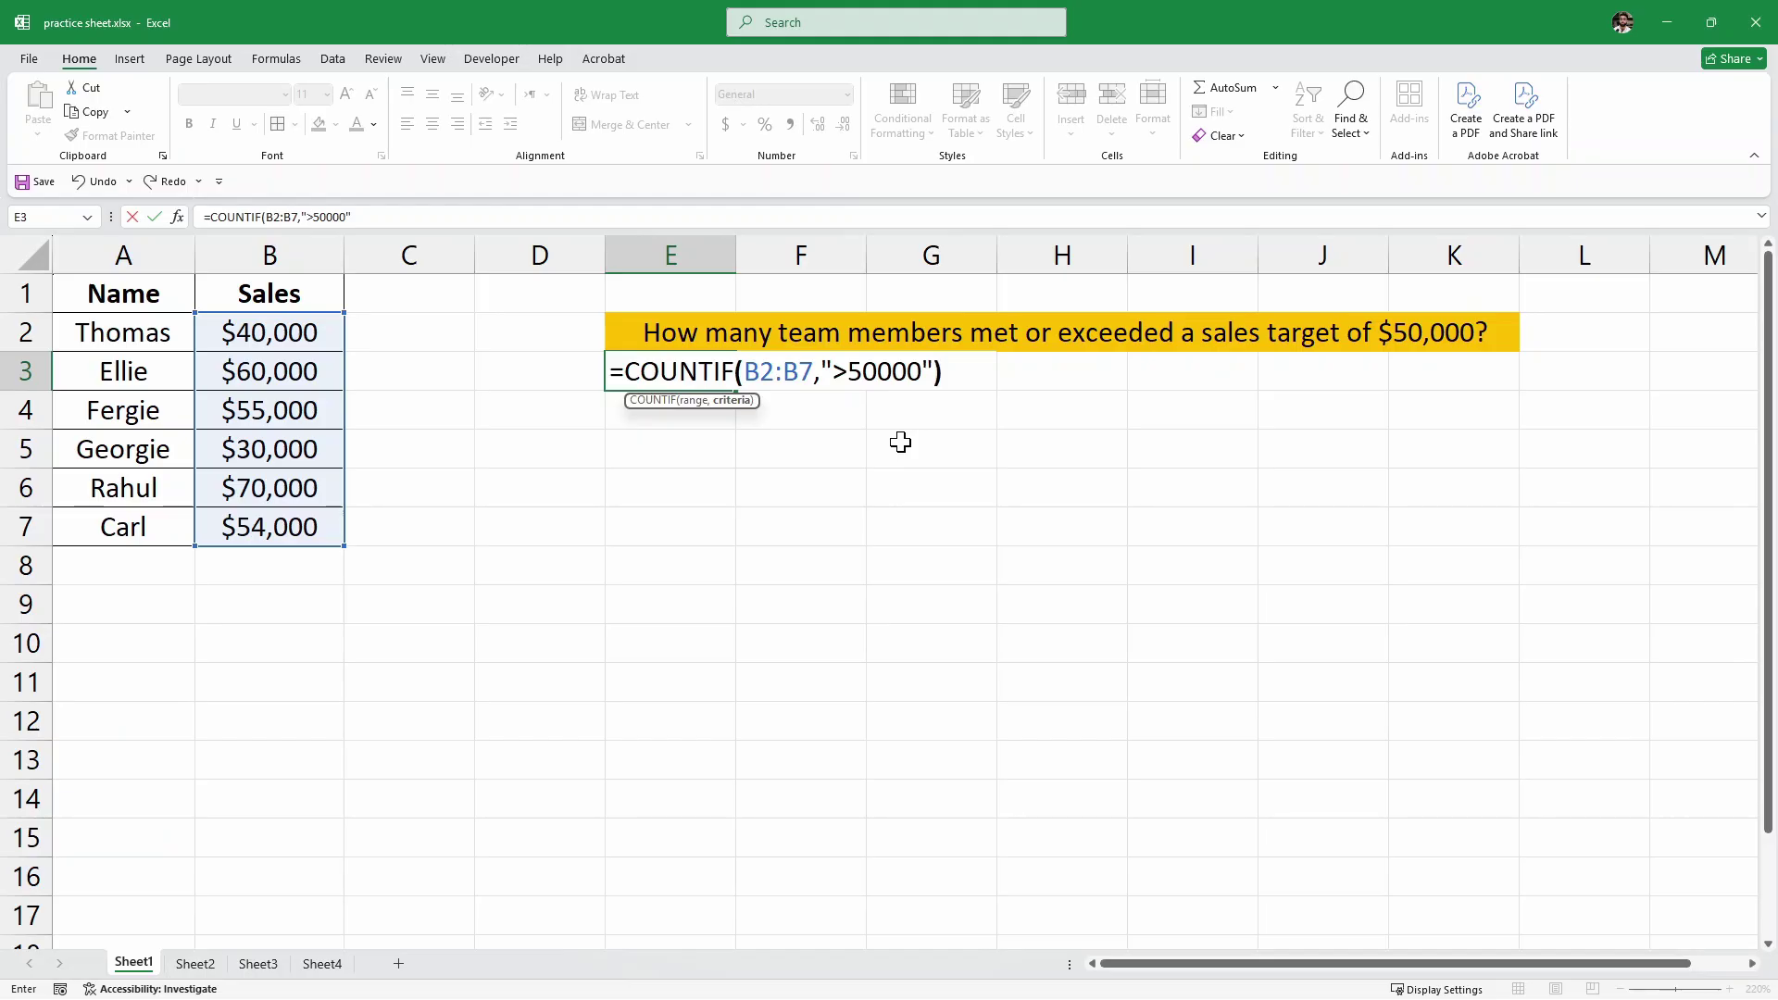
type(")")
key("Return")
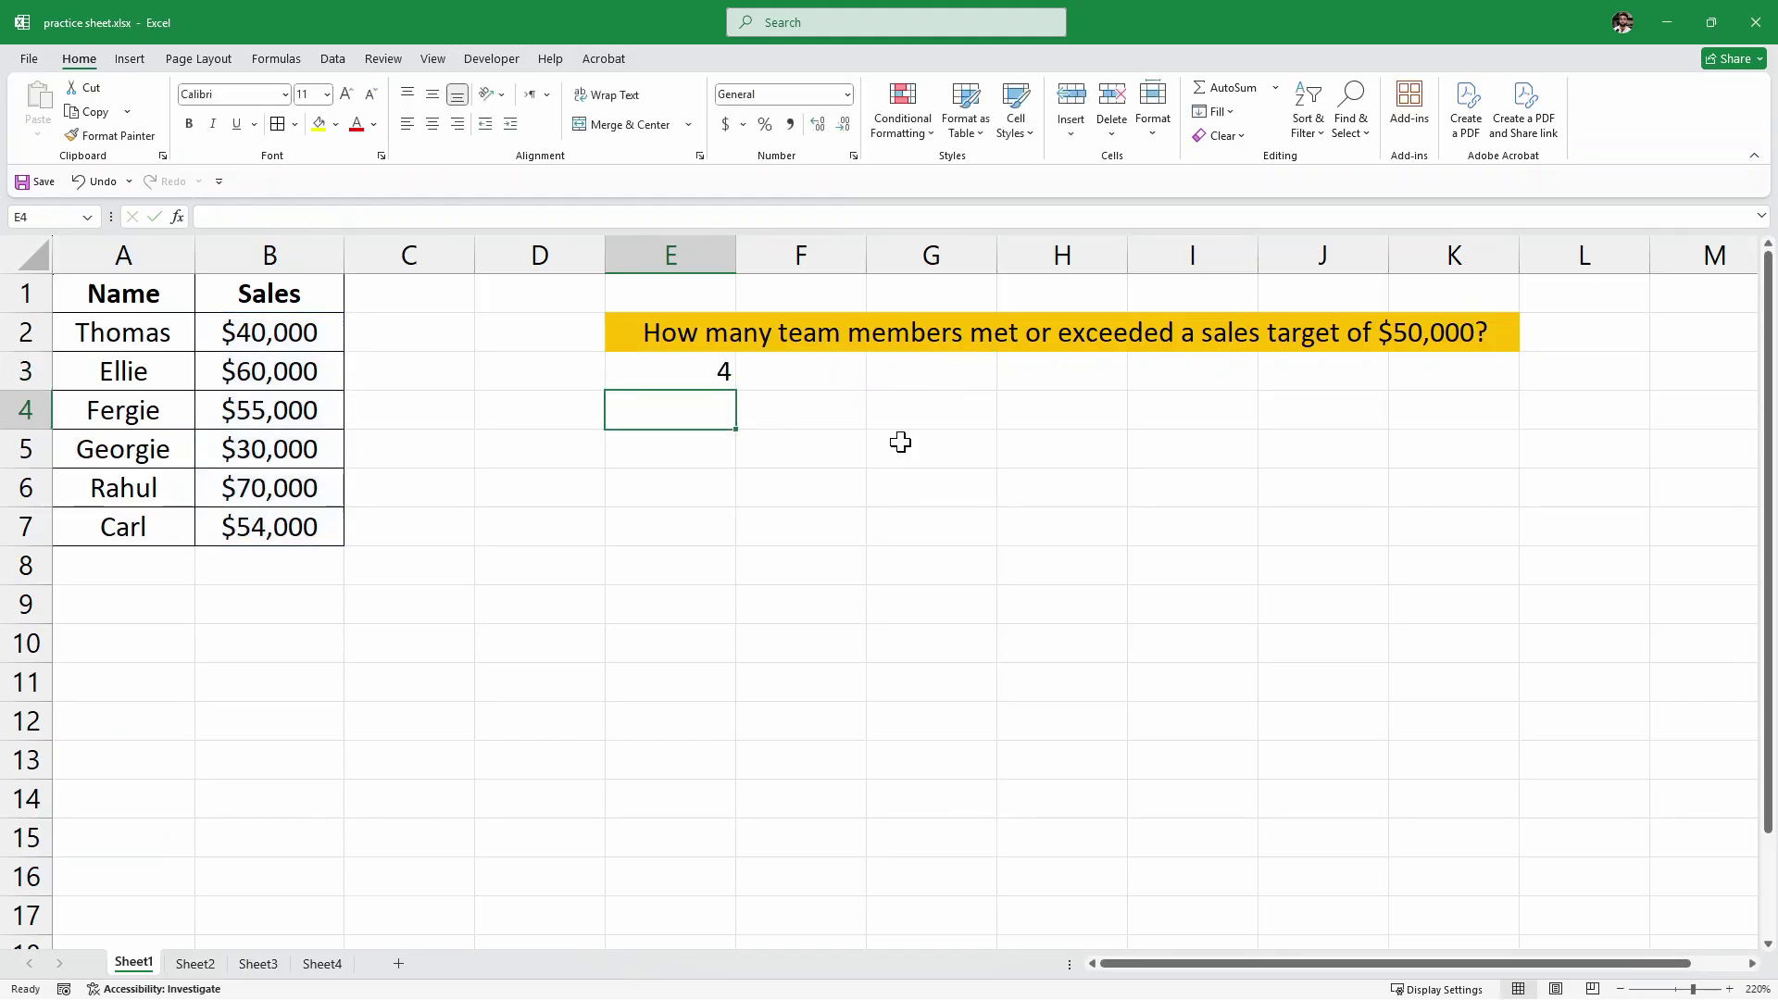
left_click(644, 370)
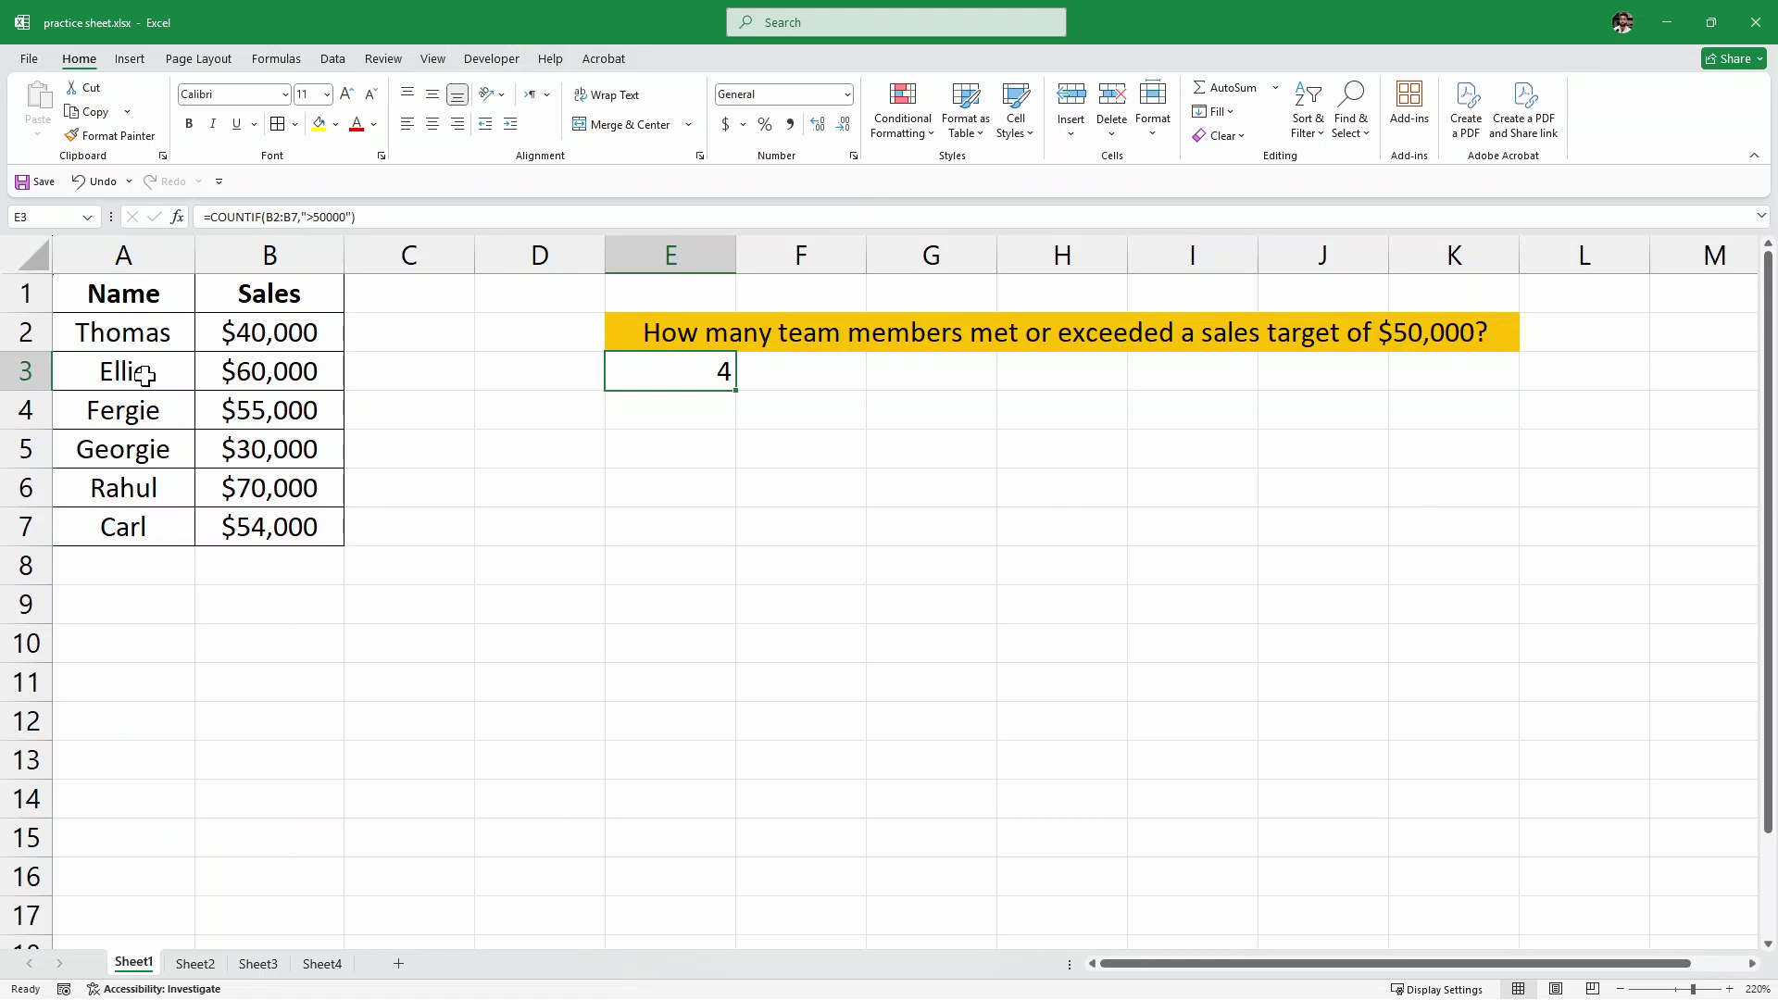
left_click(80, 371)
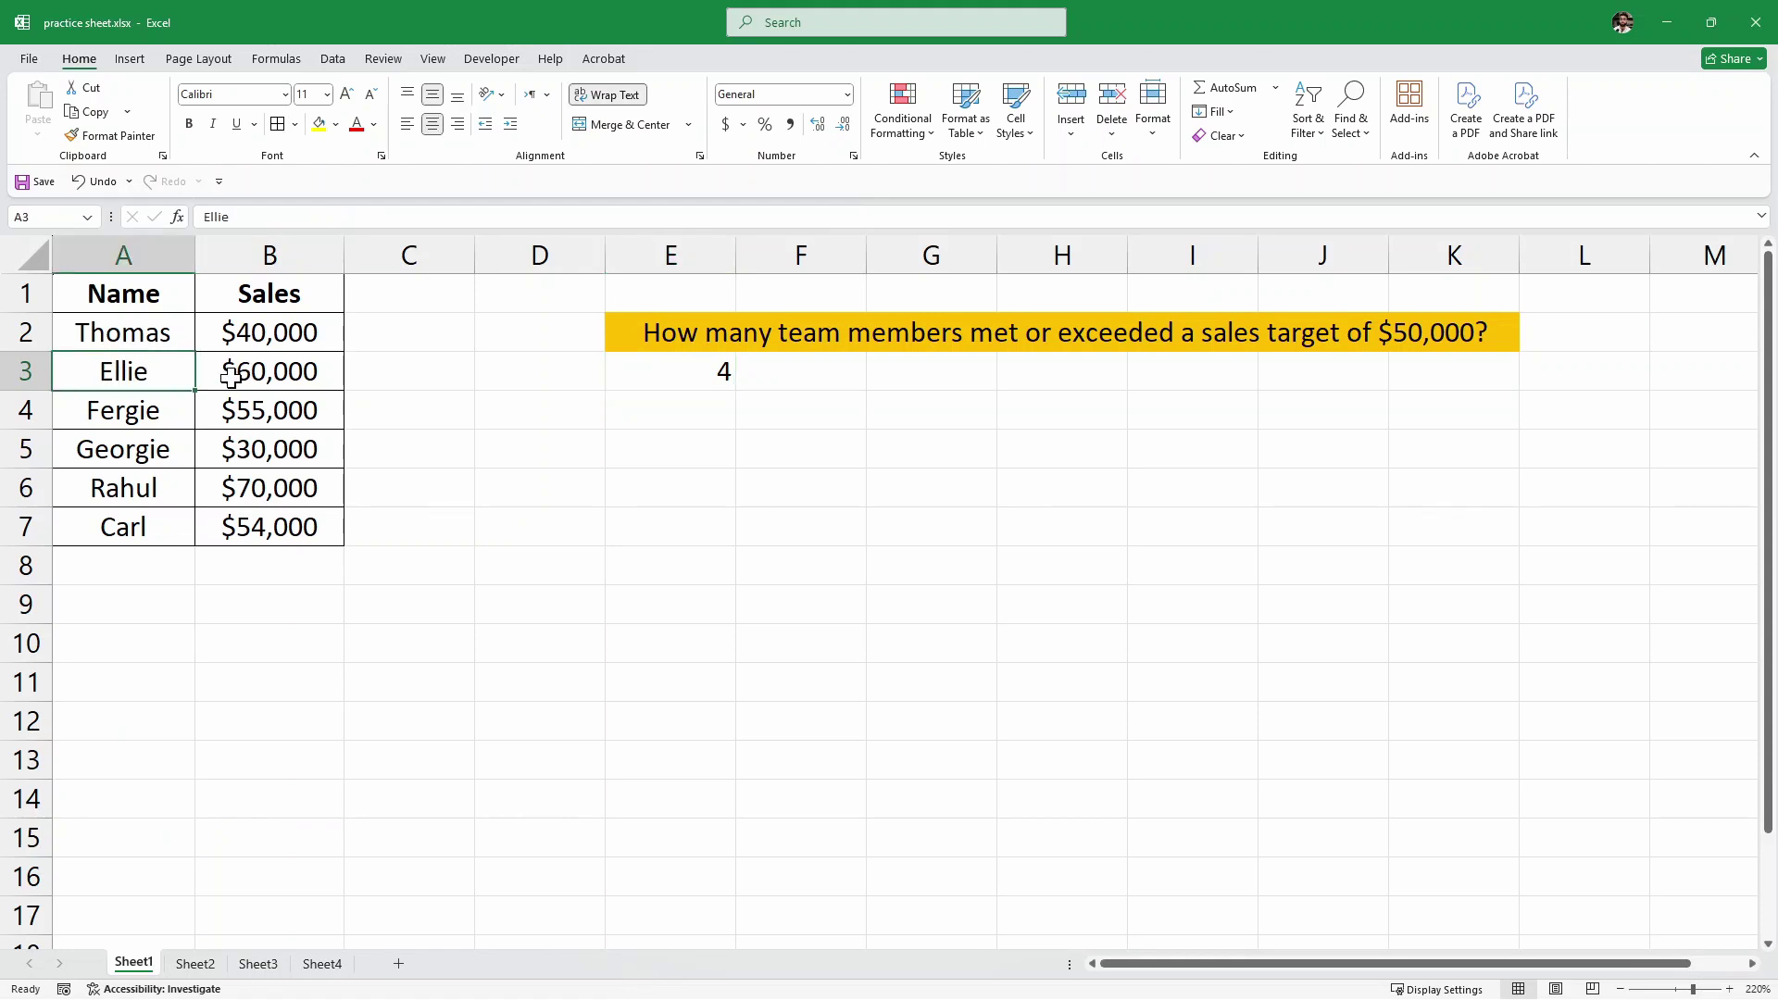
left_click(131, 407, "ctrl")
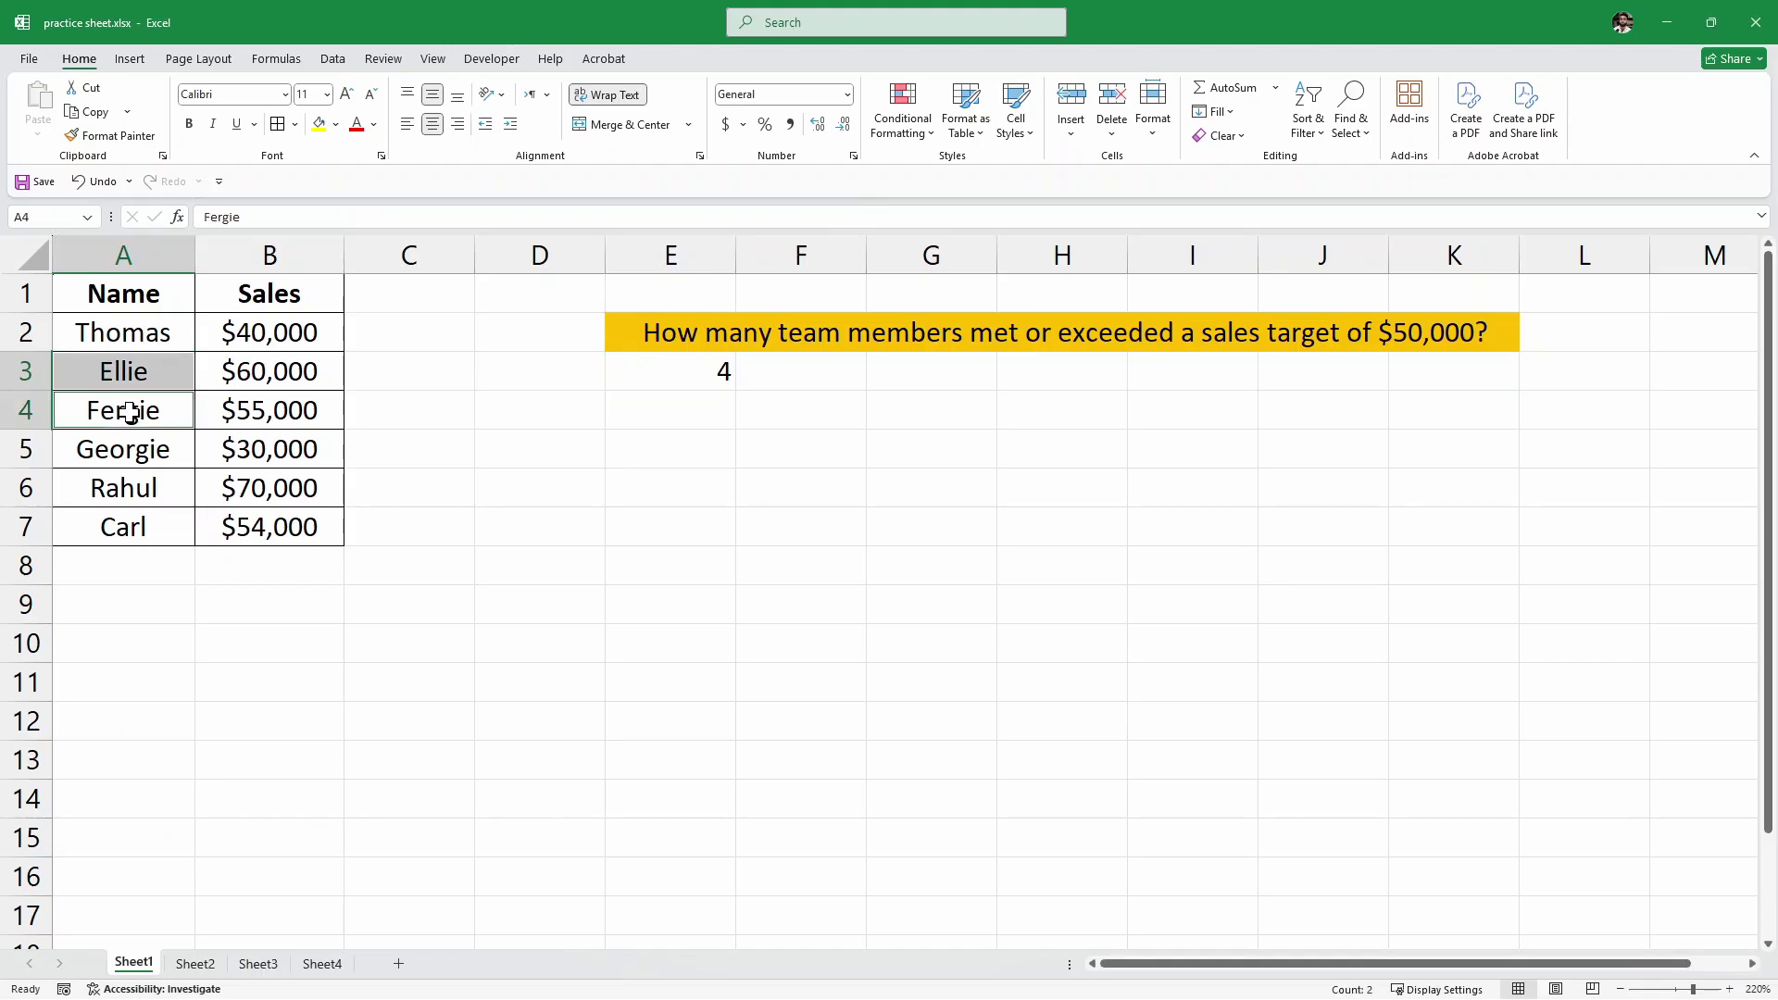
left_click(134, 491, "ctrl")
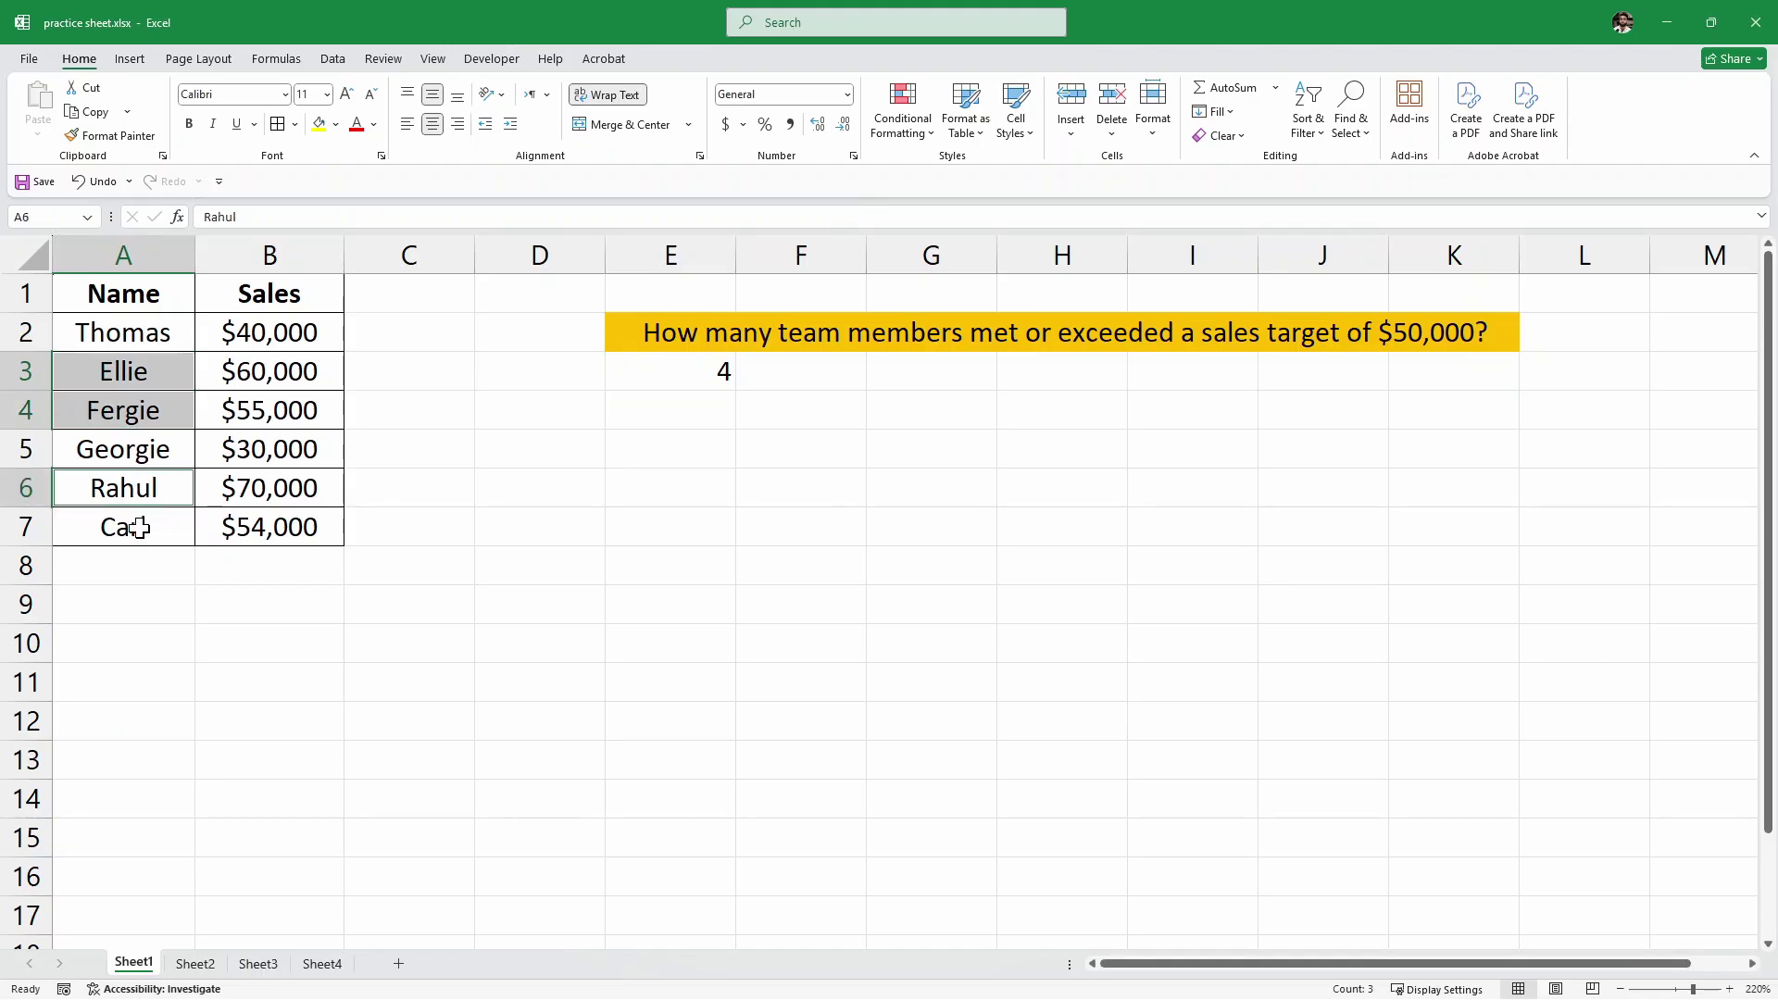
left_click(138, 532, "ctrl")
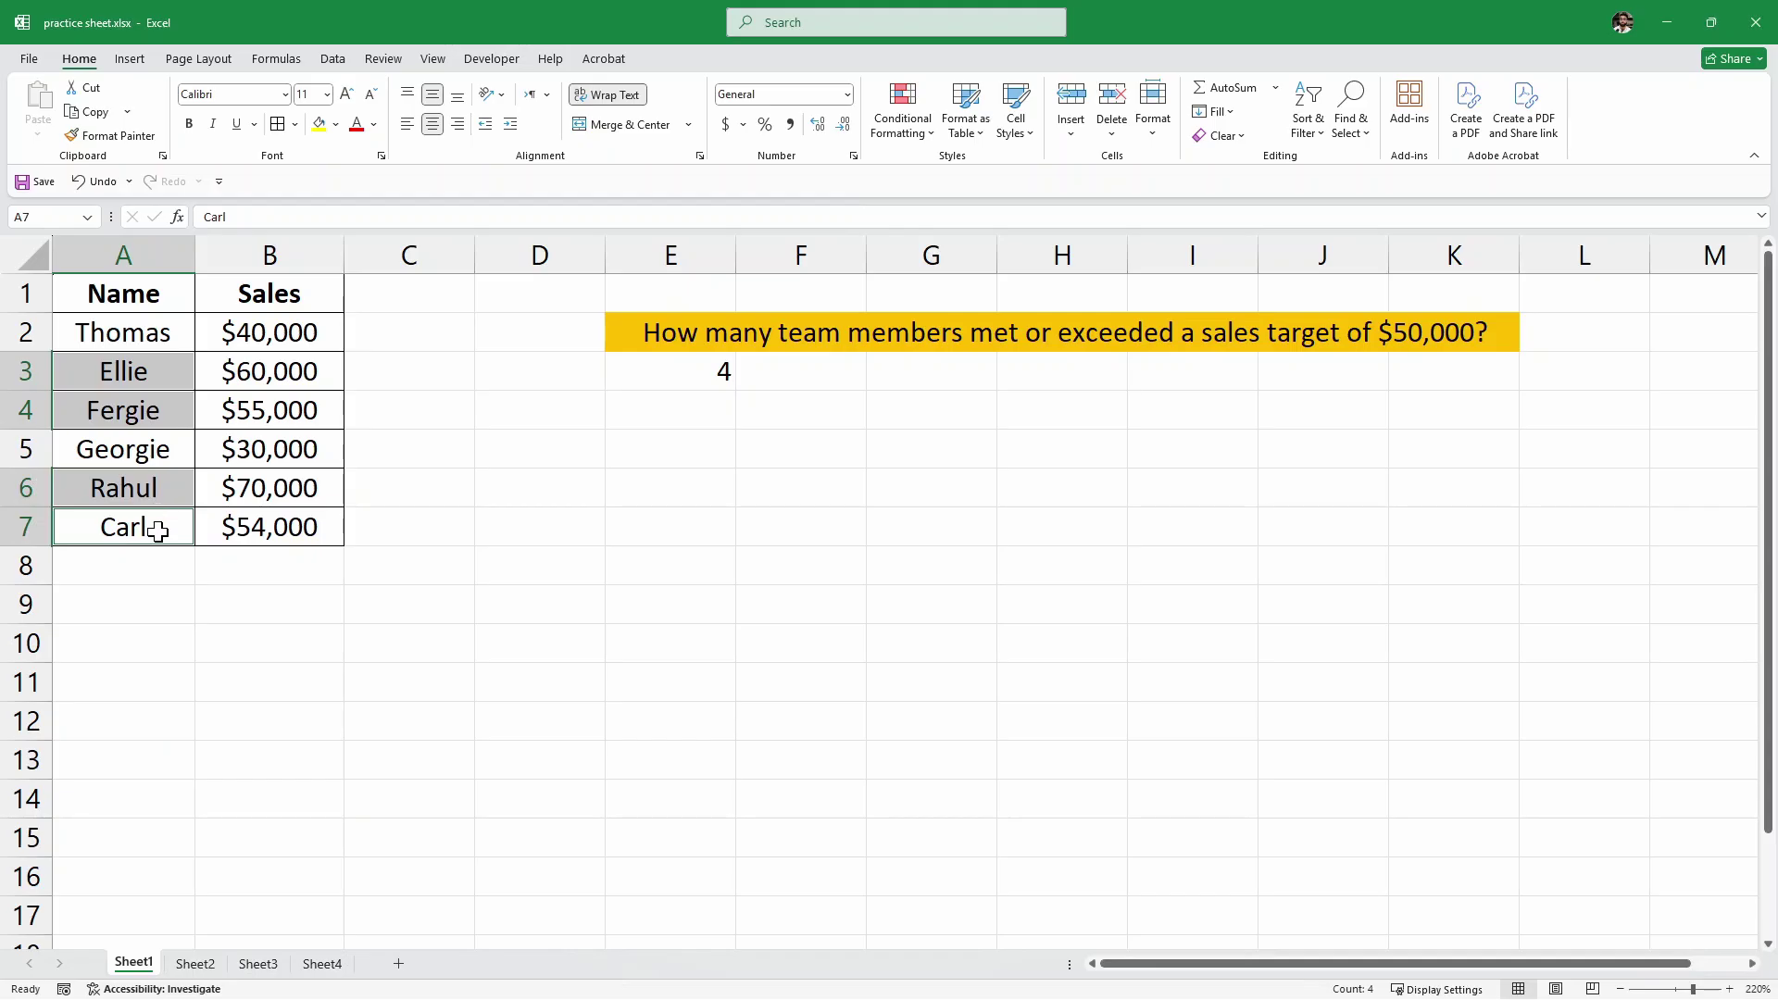
left_click(694, 381)
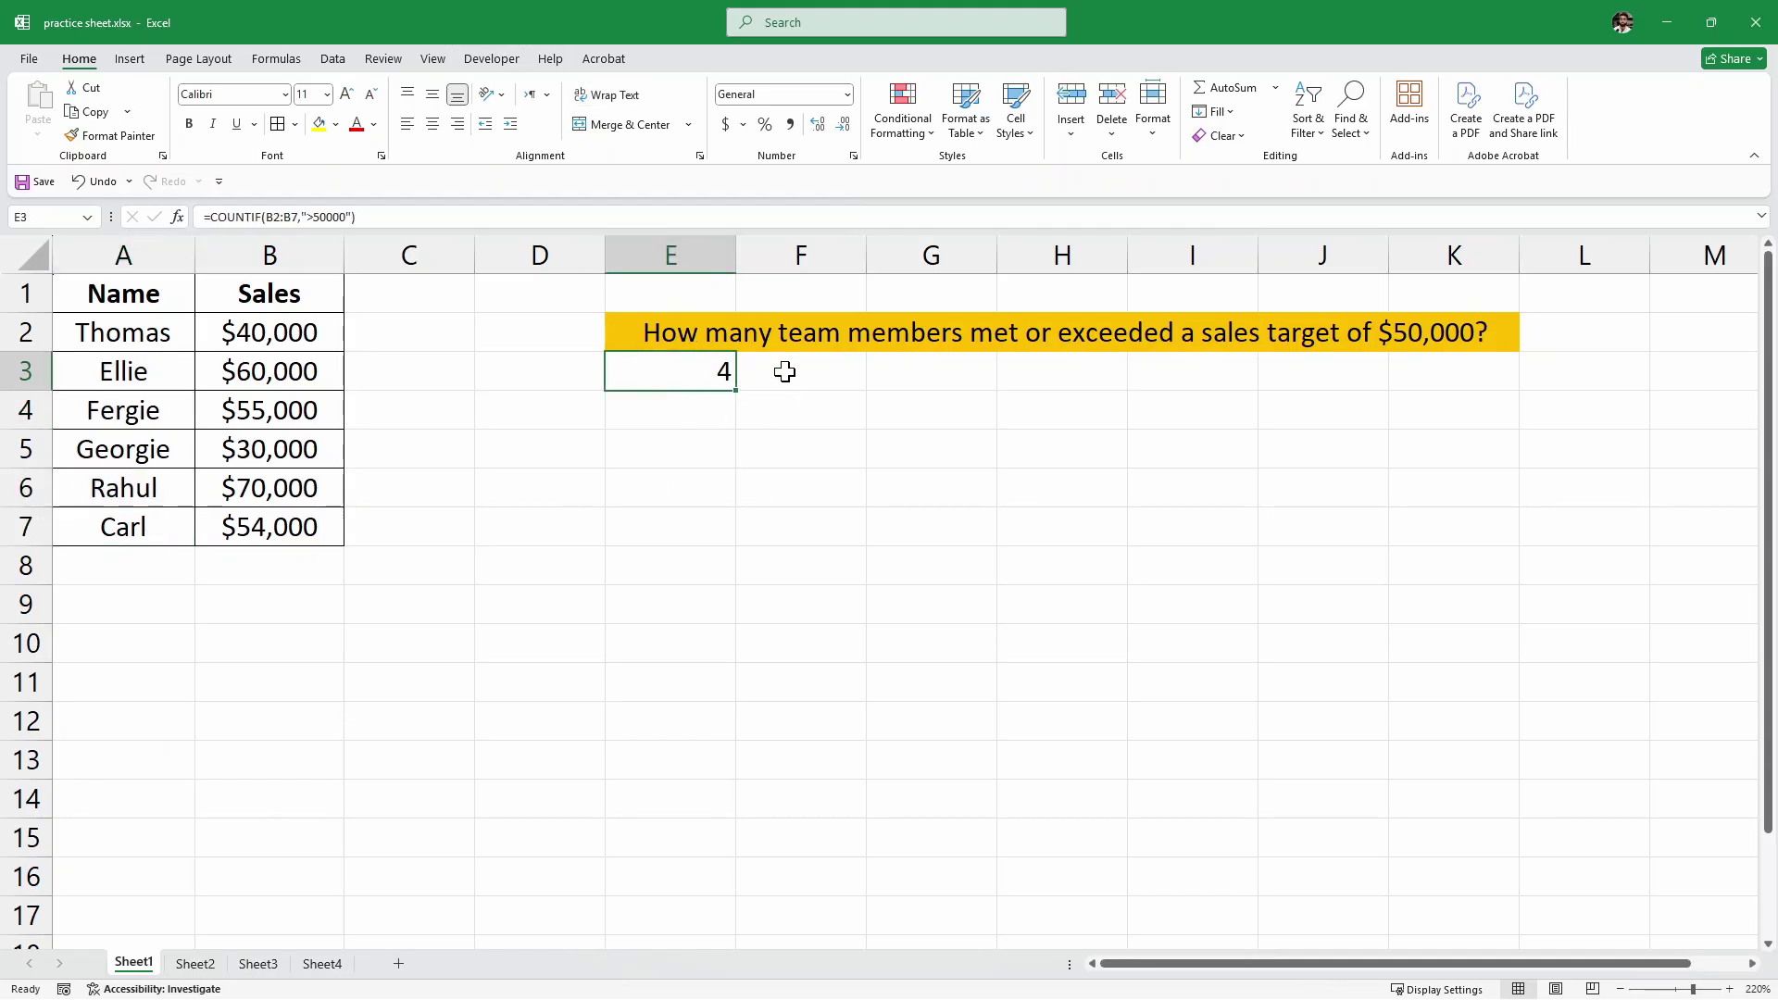
Step: Switch to Sheet2 and review the student submission table and late-assignments question
left_click(199, 965)
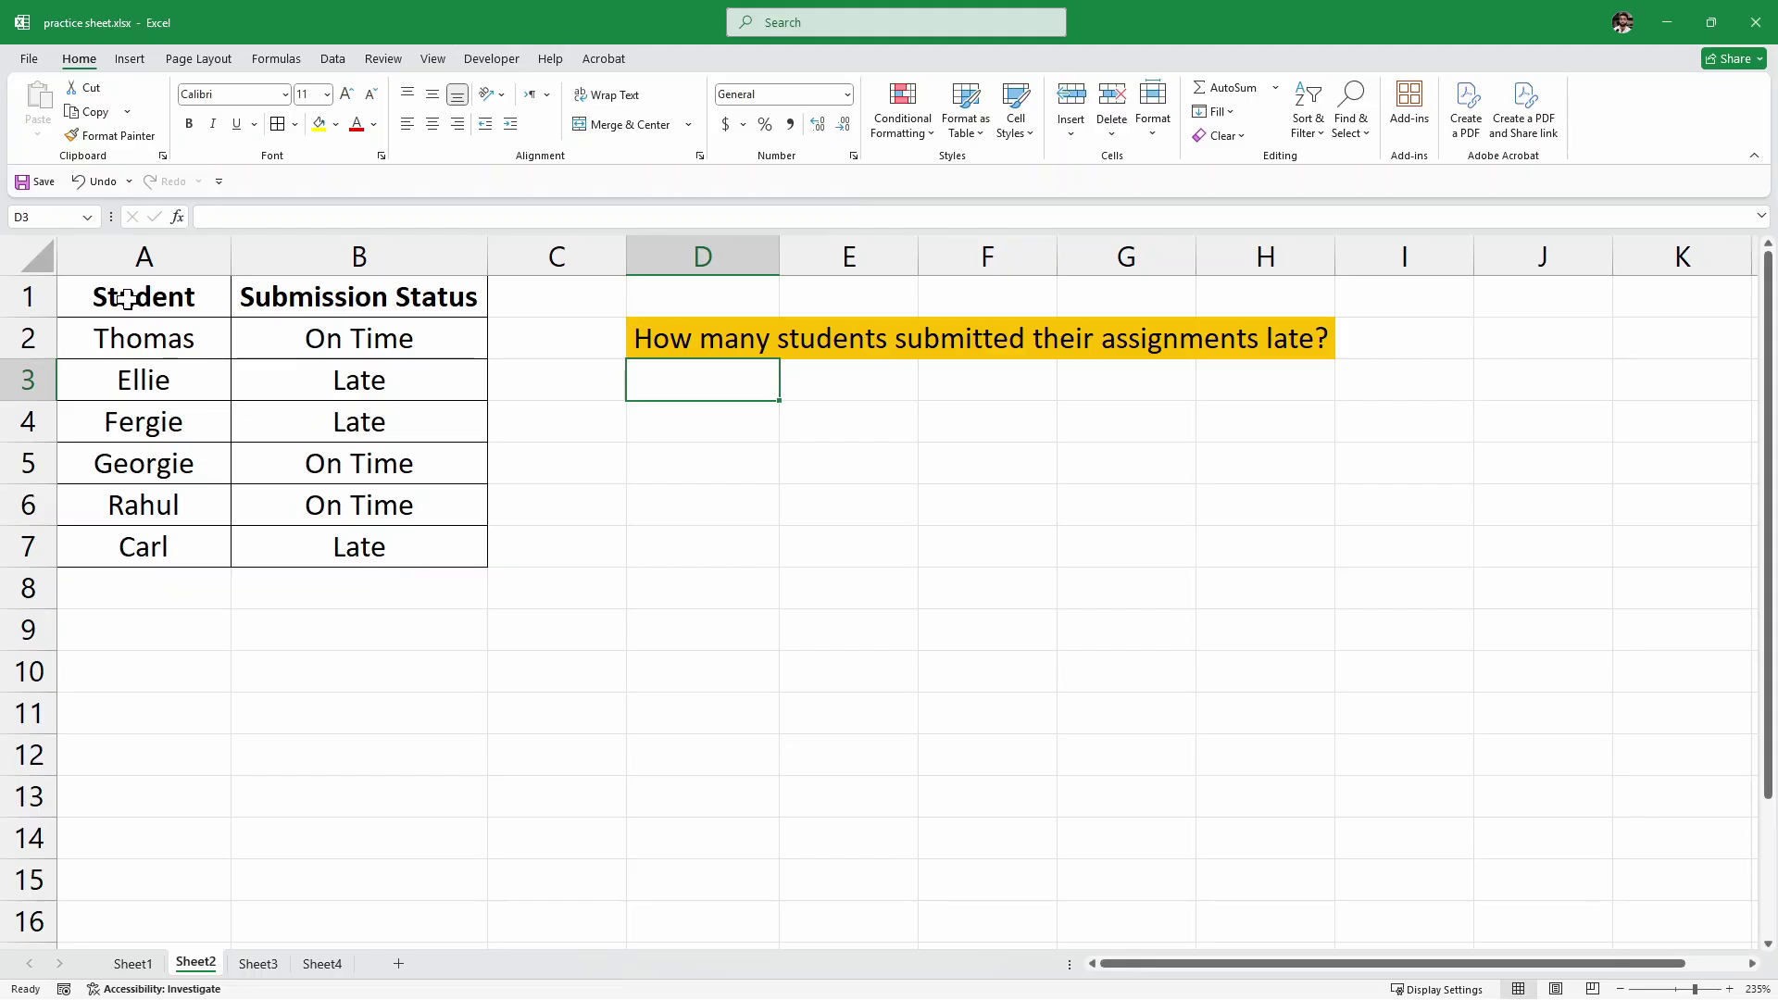
left_click_drag(120, 297, 358, 536)
left_click(175, 305)
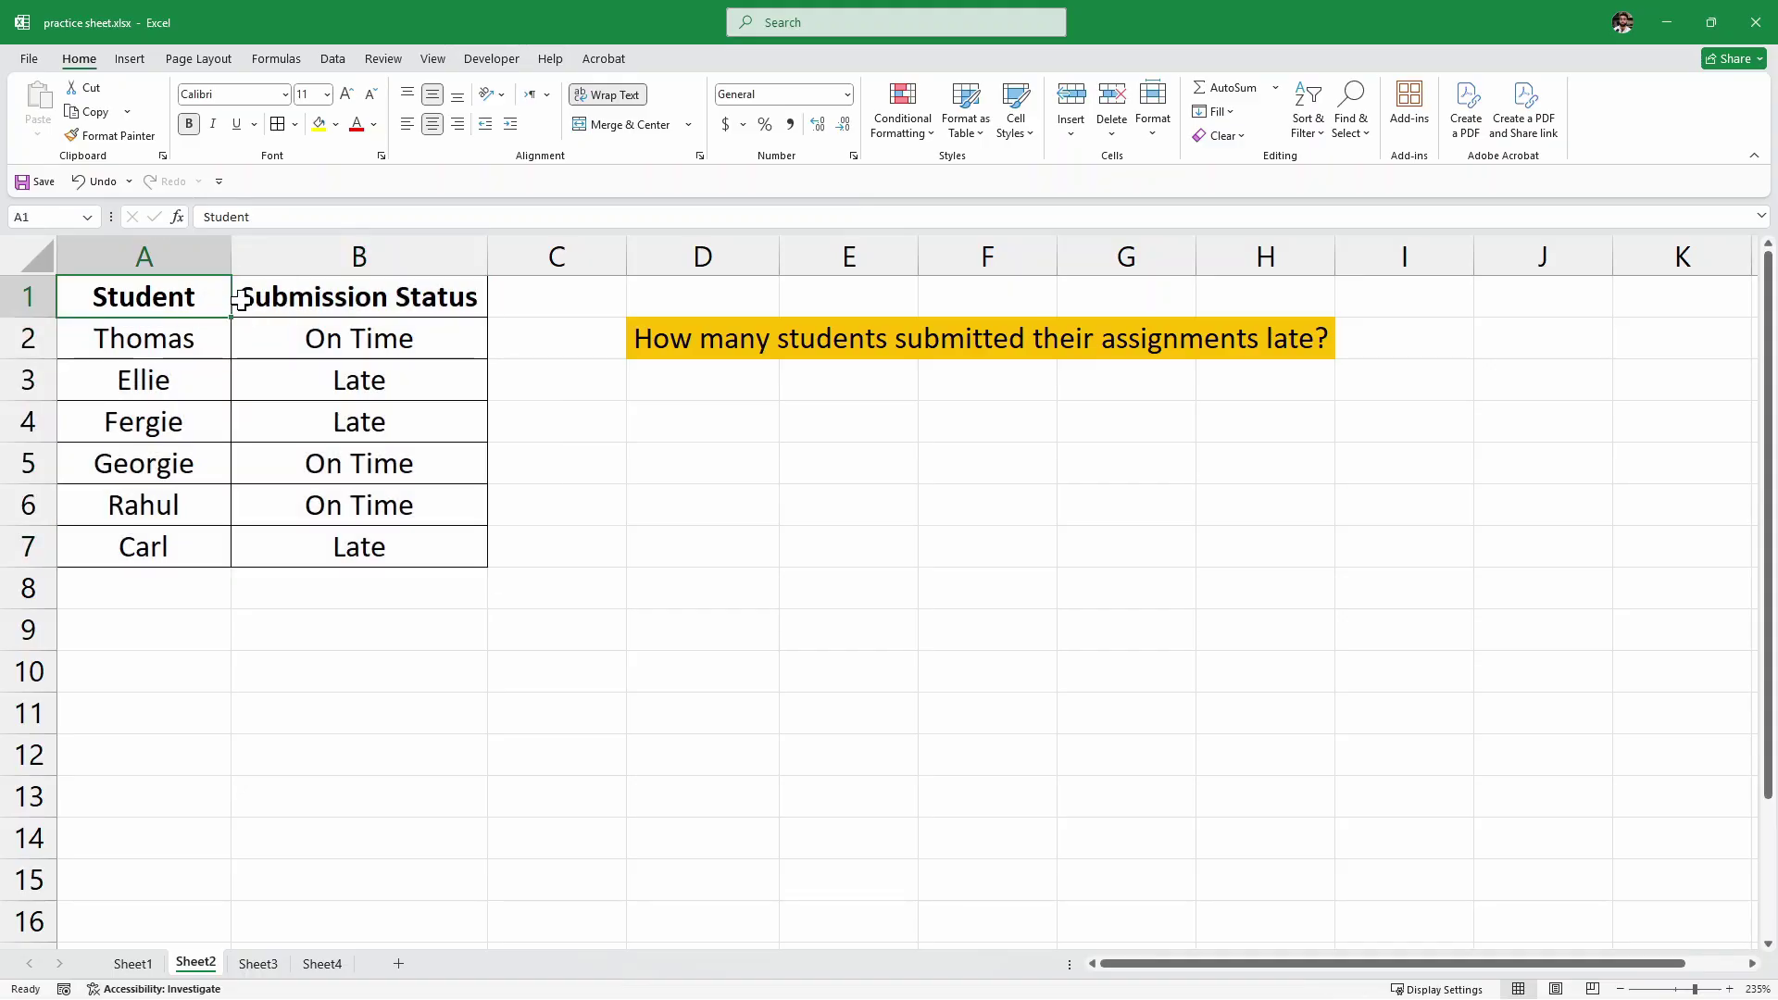
left_click(641, 338)
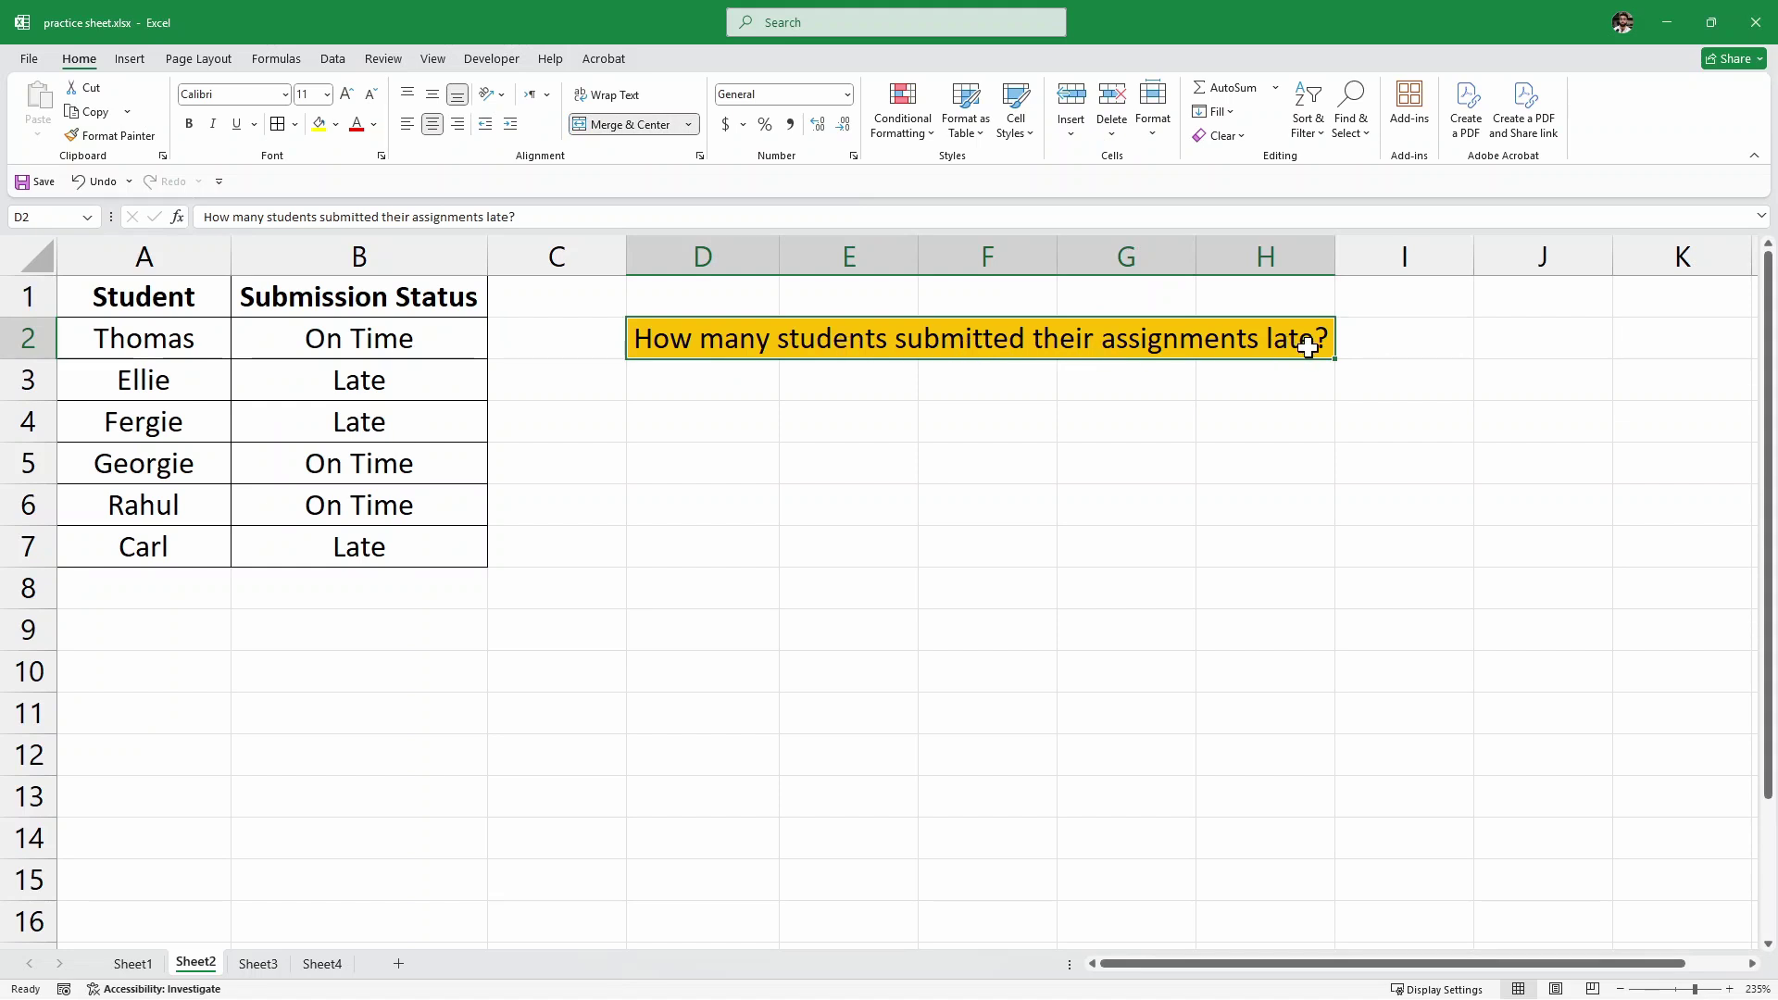
Step: Check each student's On Time or Late status in B2:B7
left_click(164, 339)
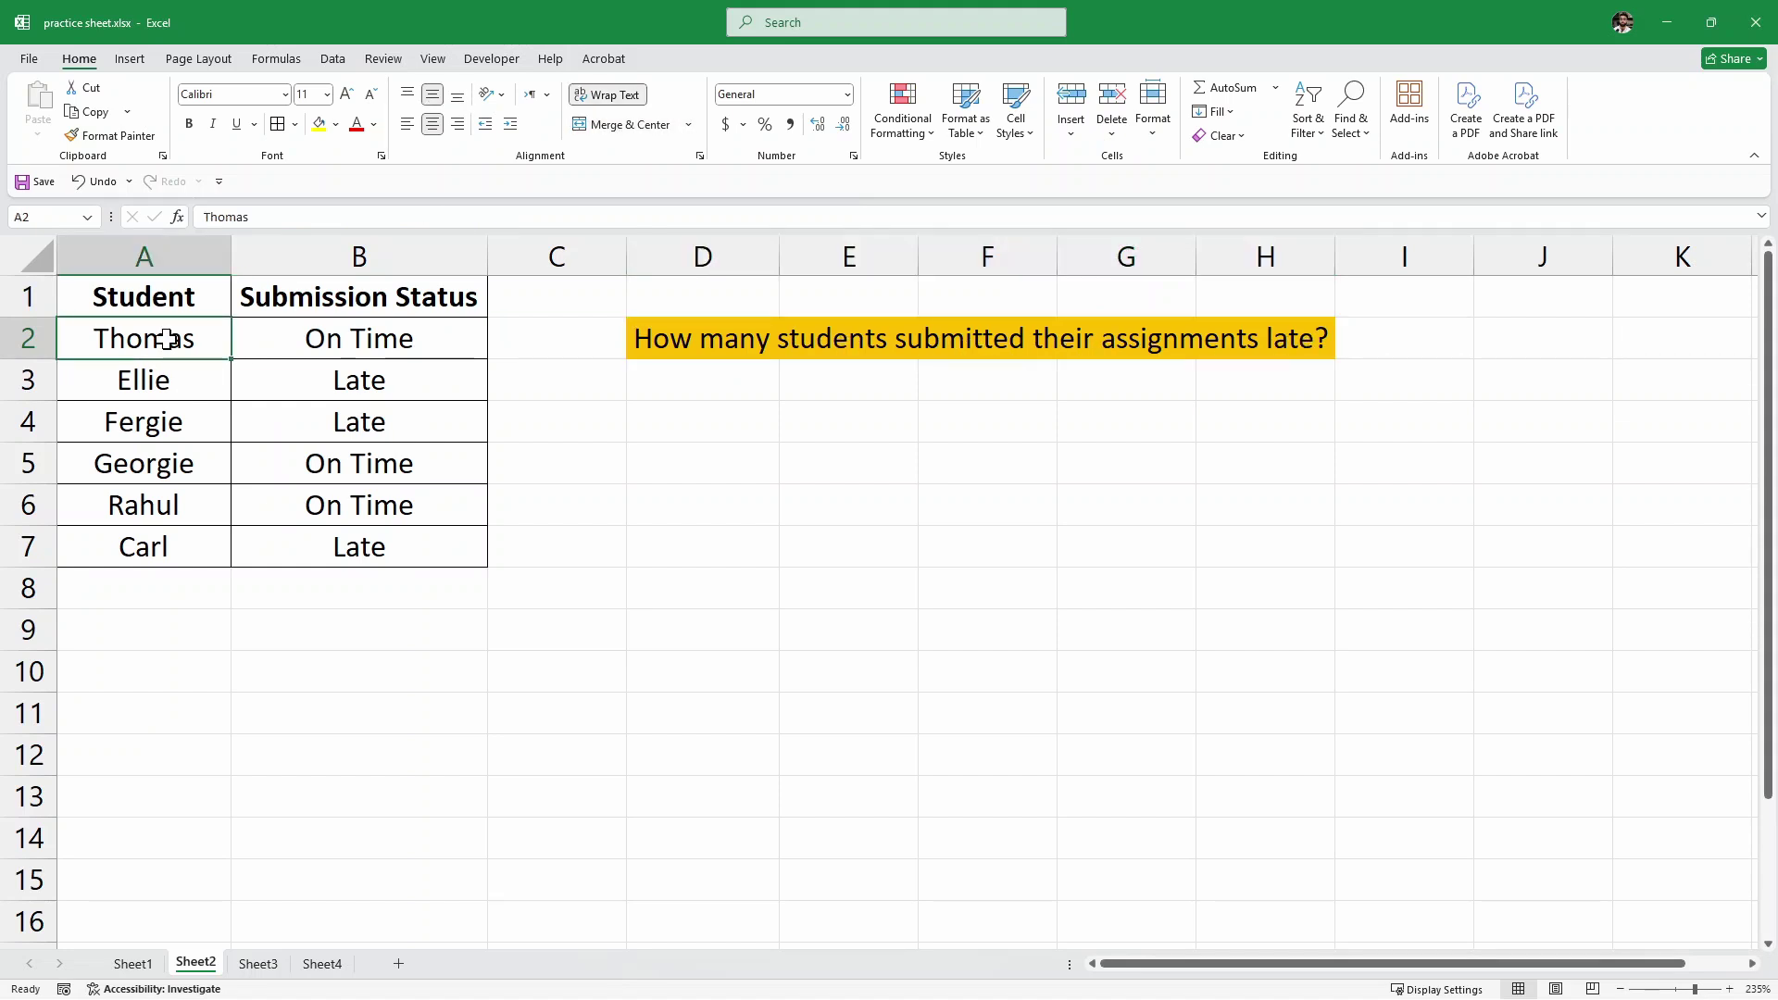
left_click(375, 343)
left_click(436, 390)
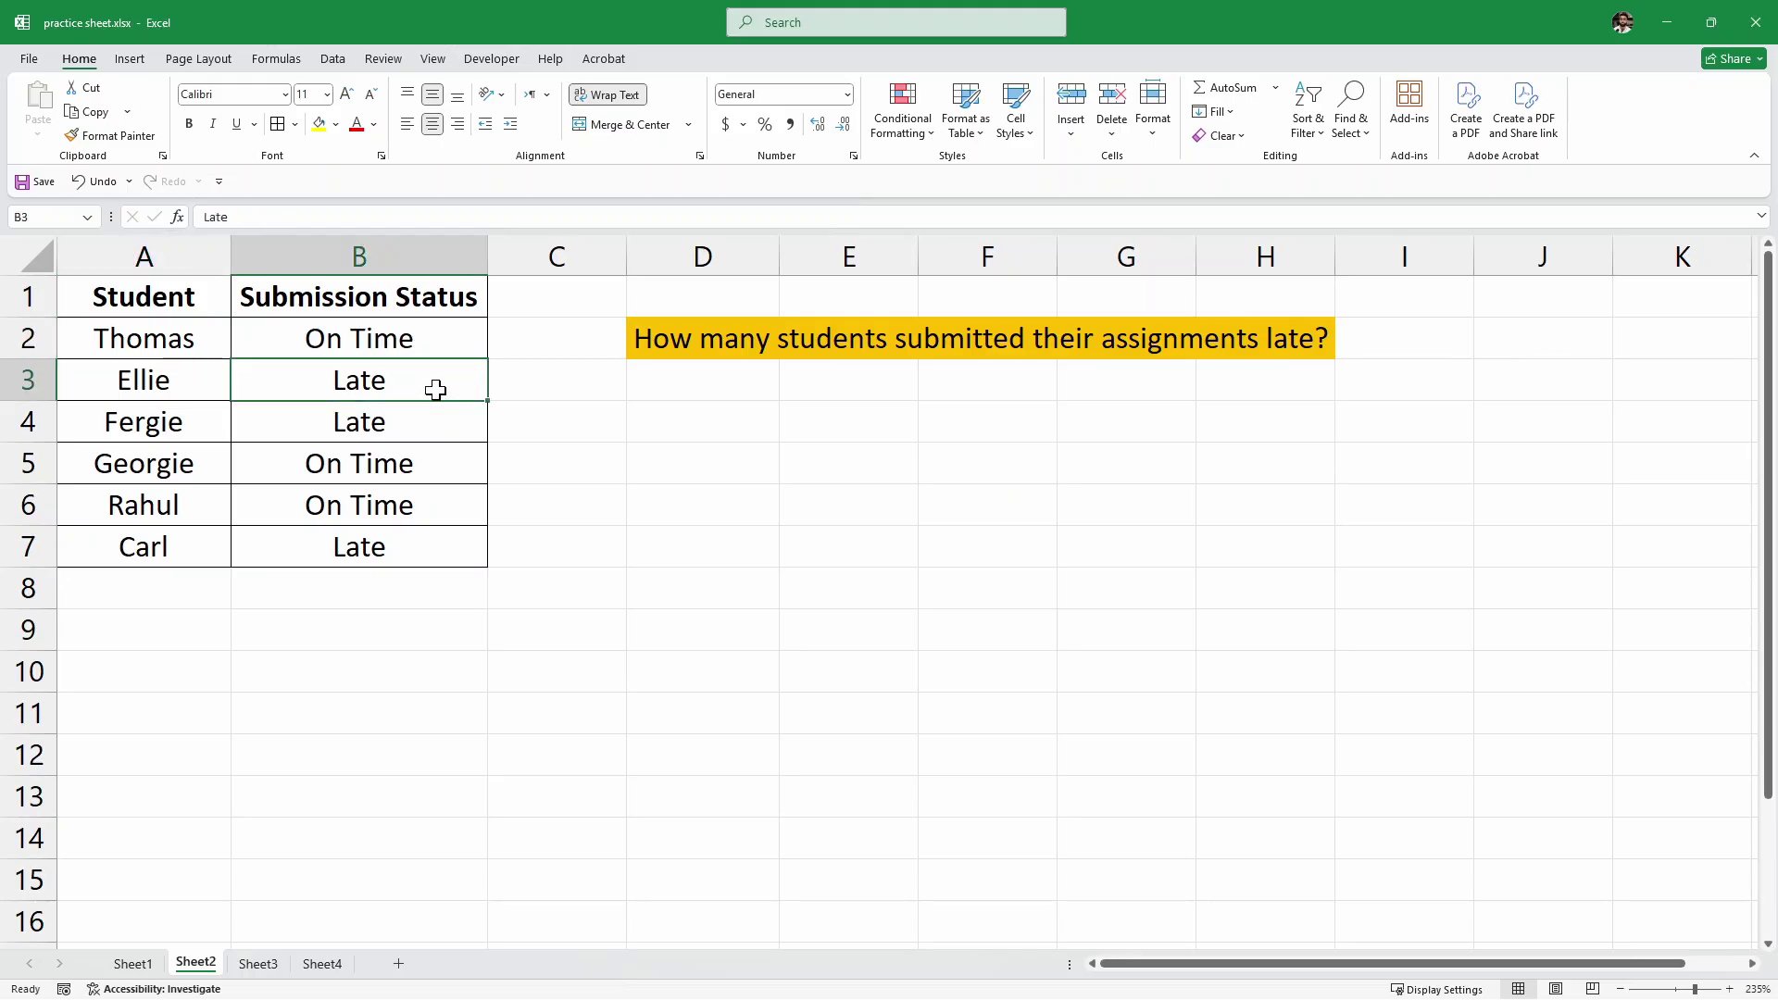
left_click(417, 424)
left_click(409, 474)
left_click(413, 506)
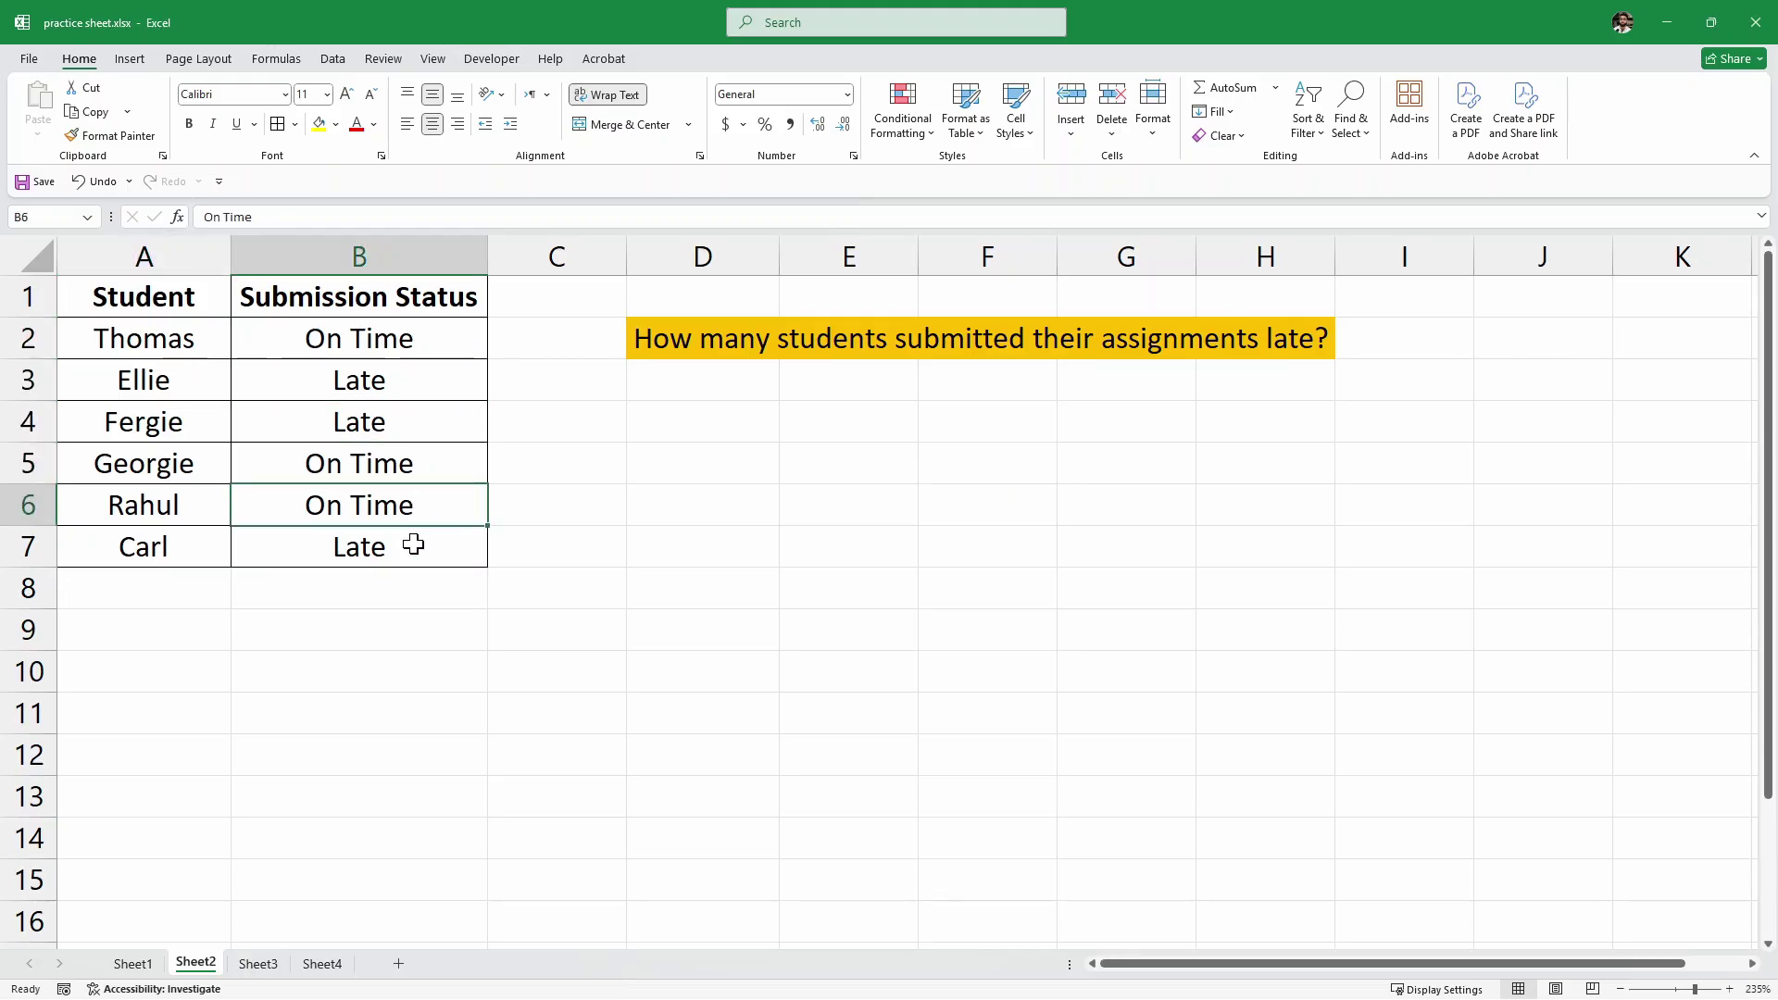
left_click(413, 544)
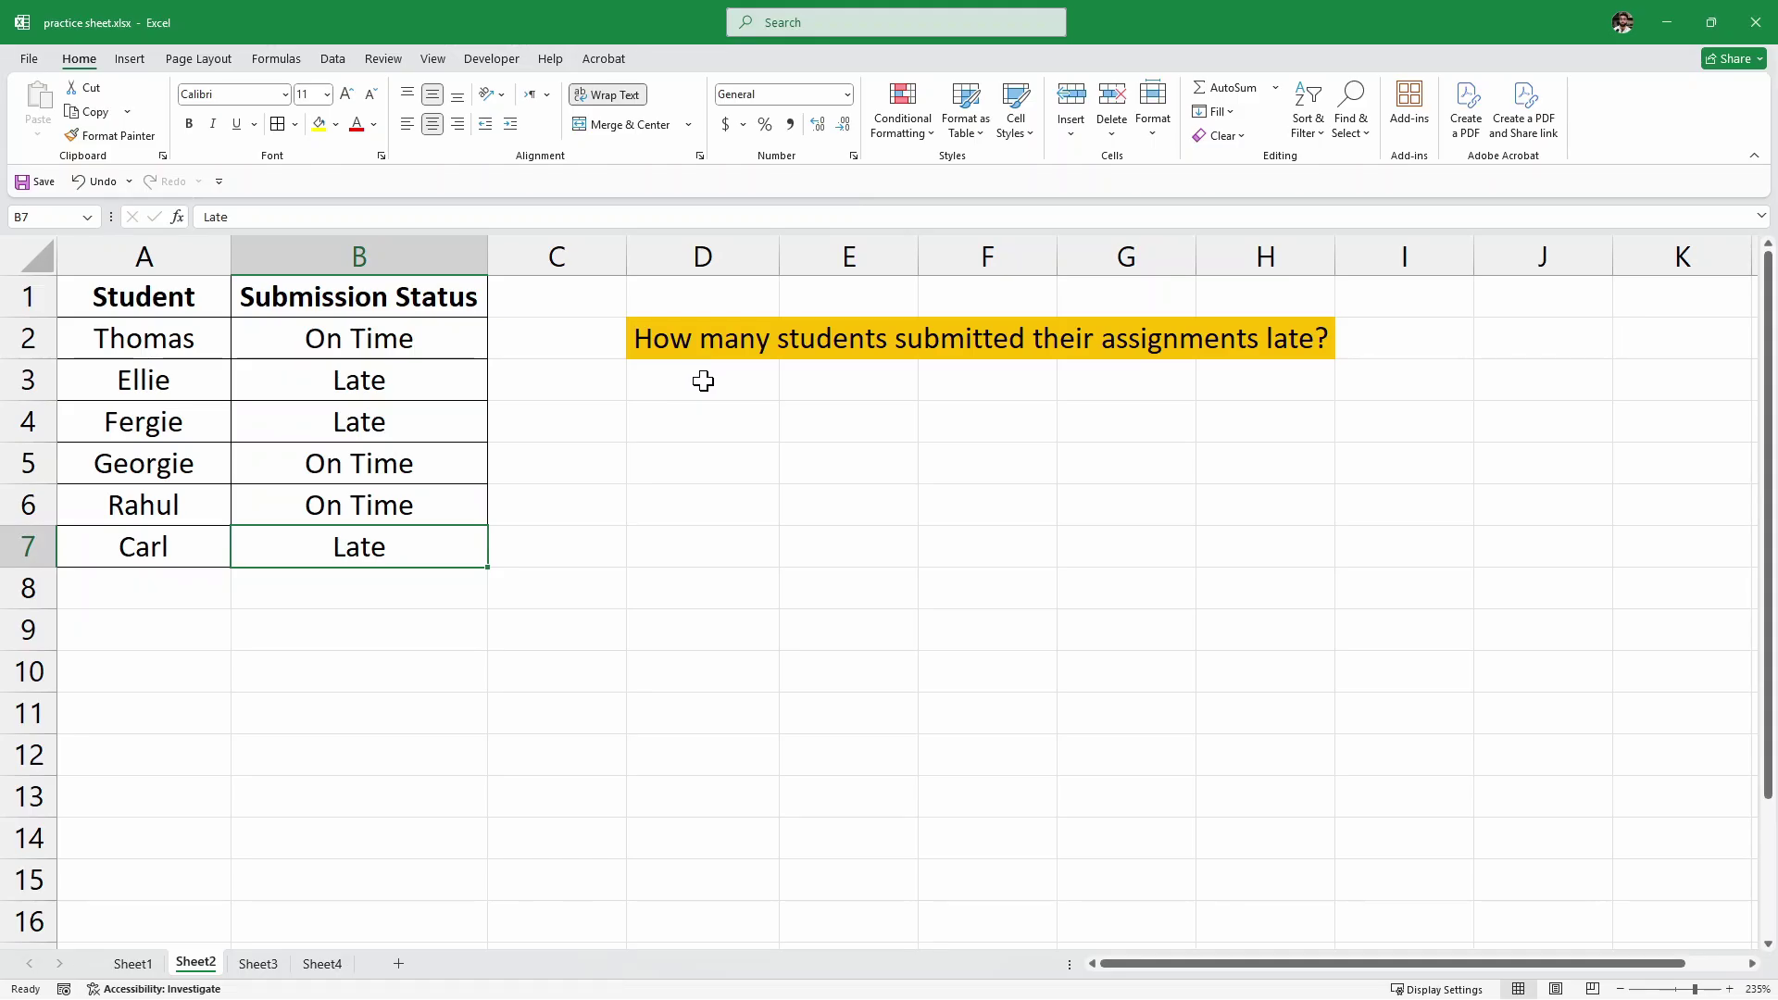
Step: Enter =COUNTIF(B2:B7,"Late") in D3, returning 3 late students
double_click(704, 381)
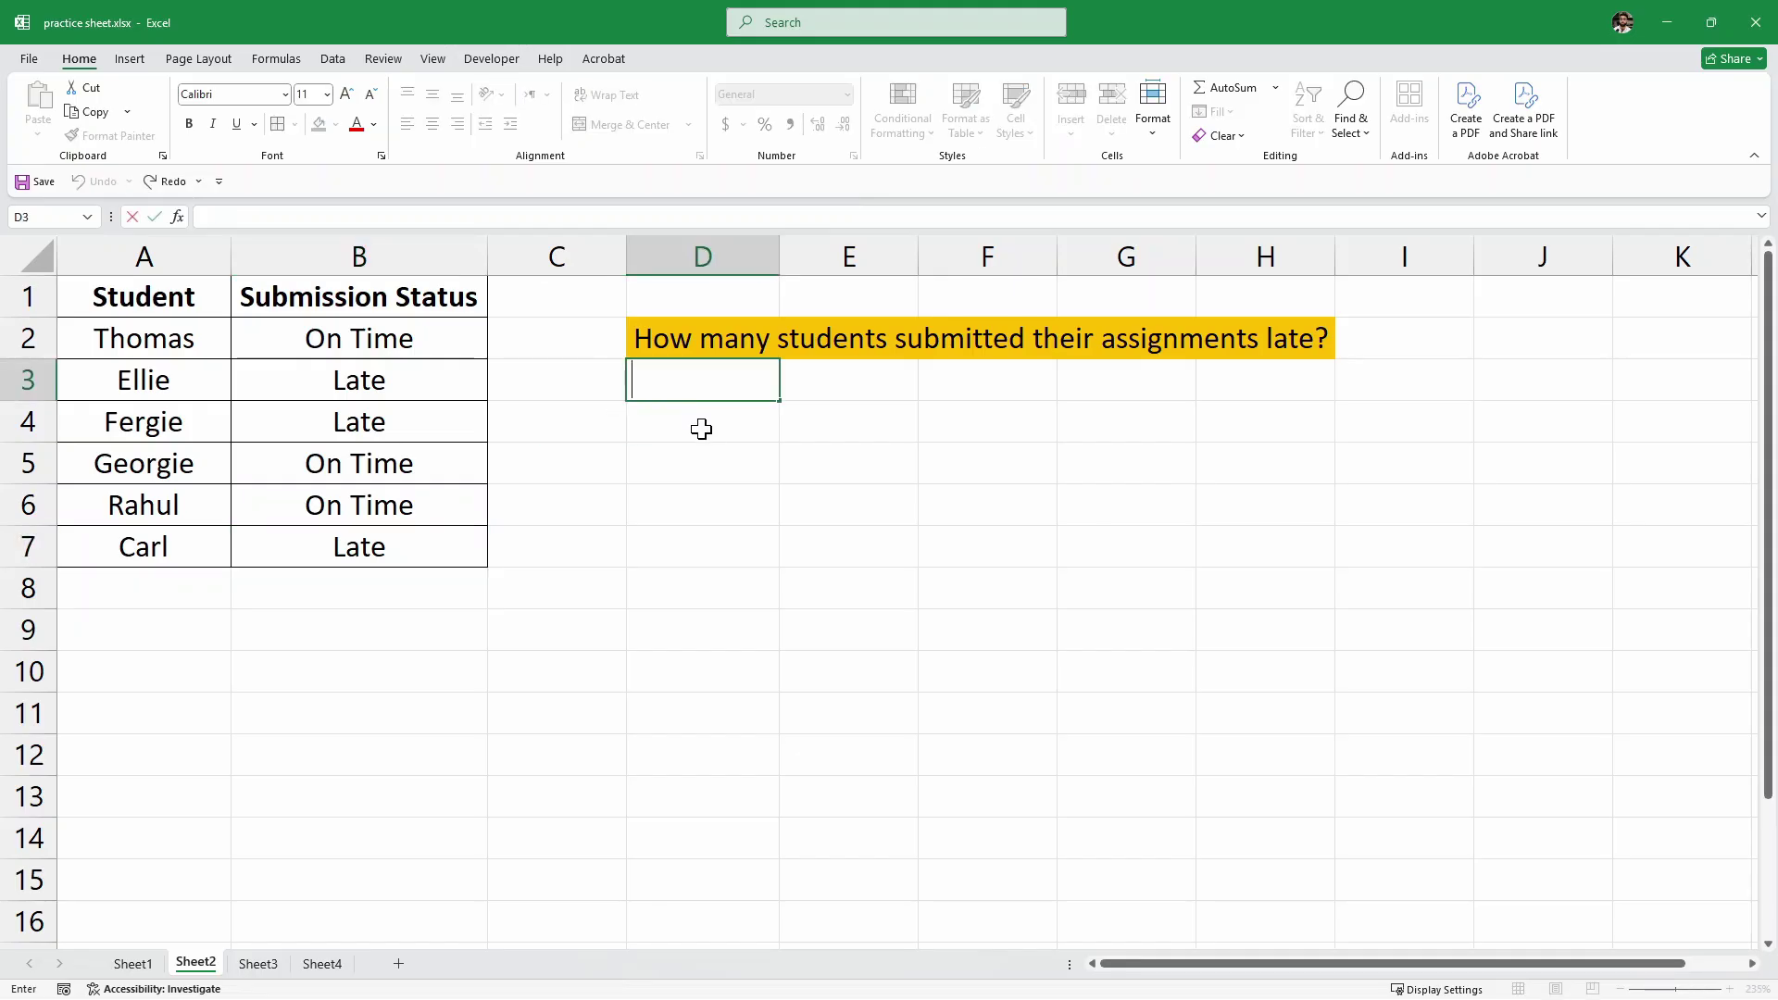
type("=COUNTIF(")
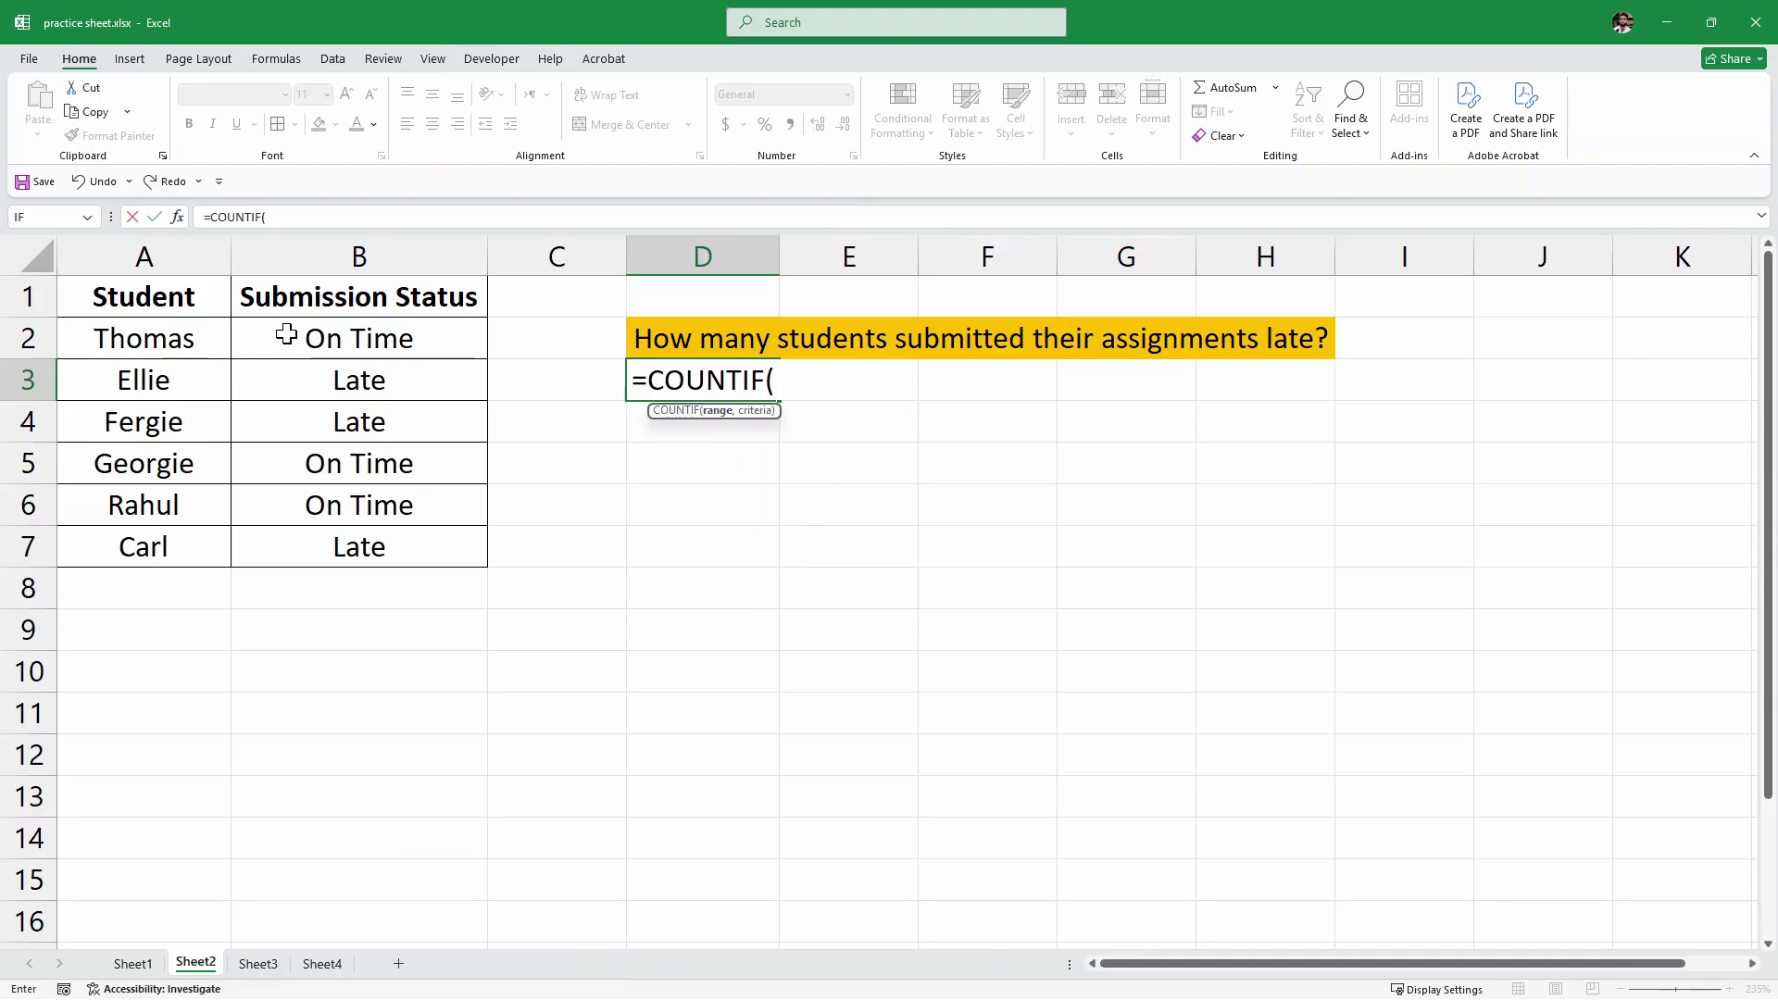
left_click_drag(286, 334, 413, 553)
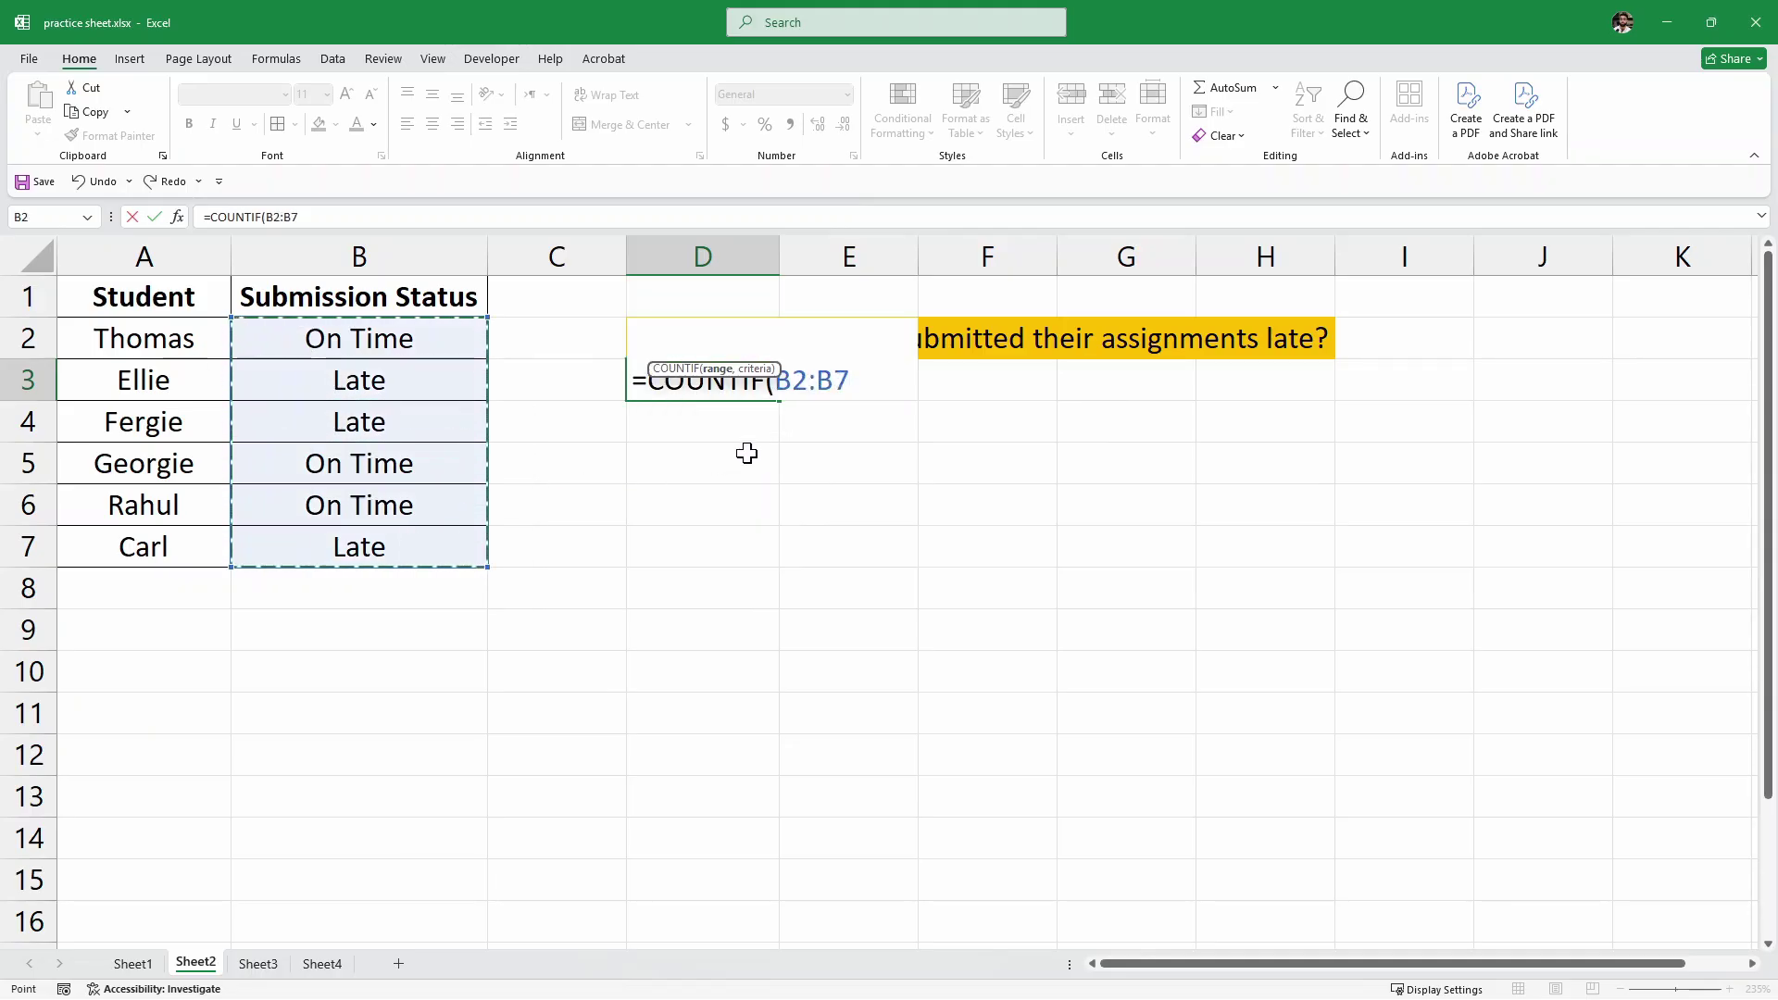
type(",")
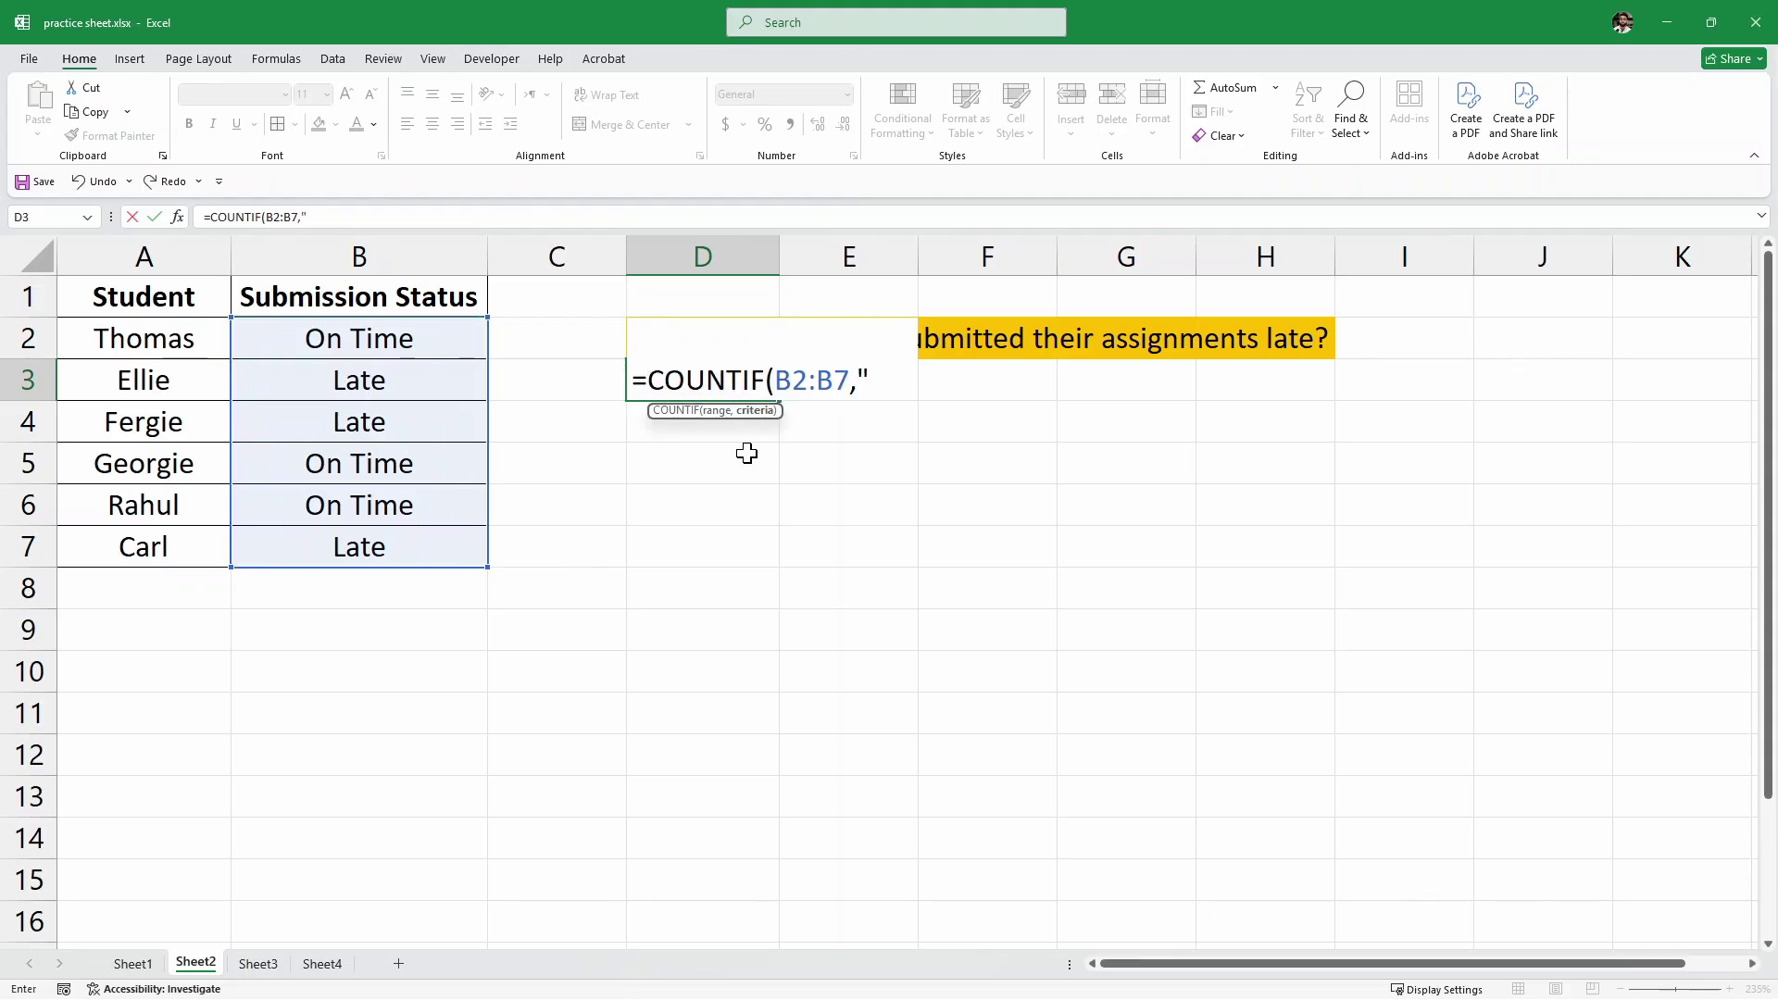
type("\"Late")
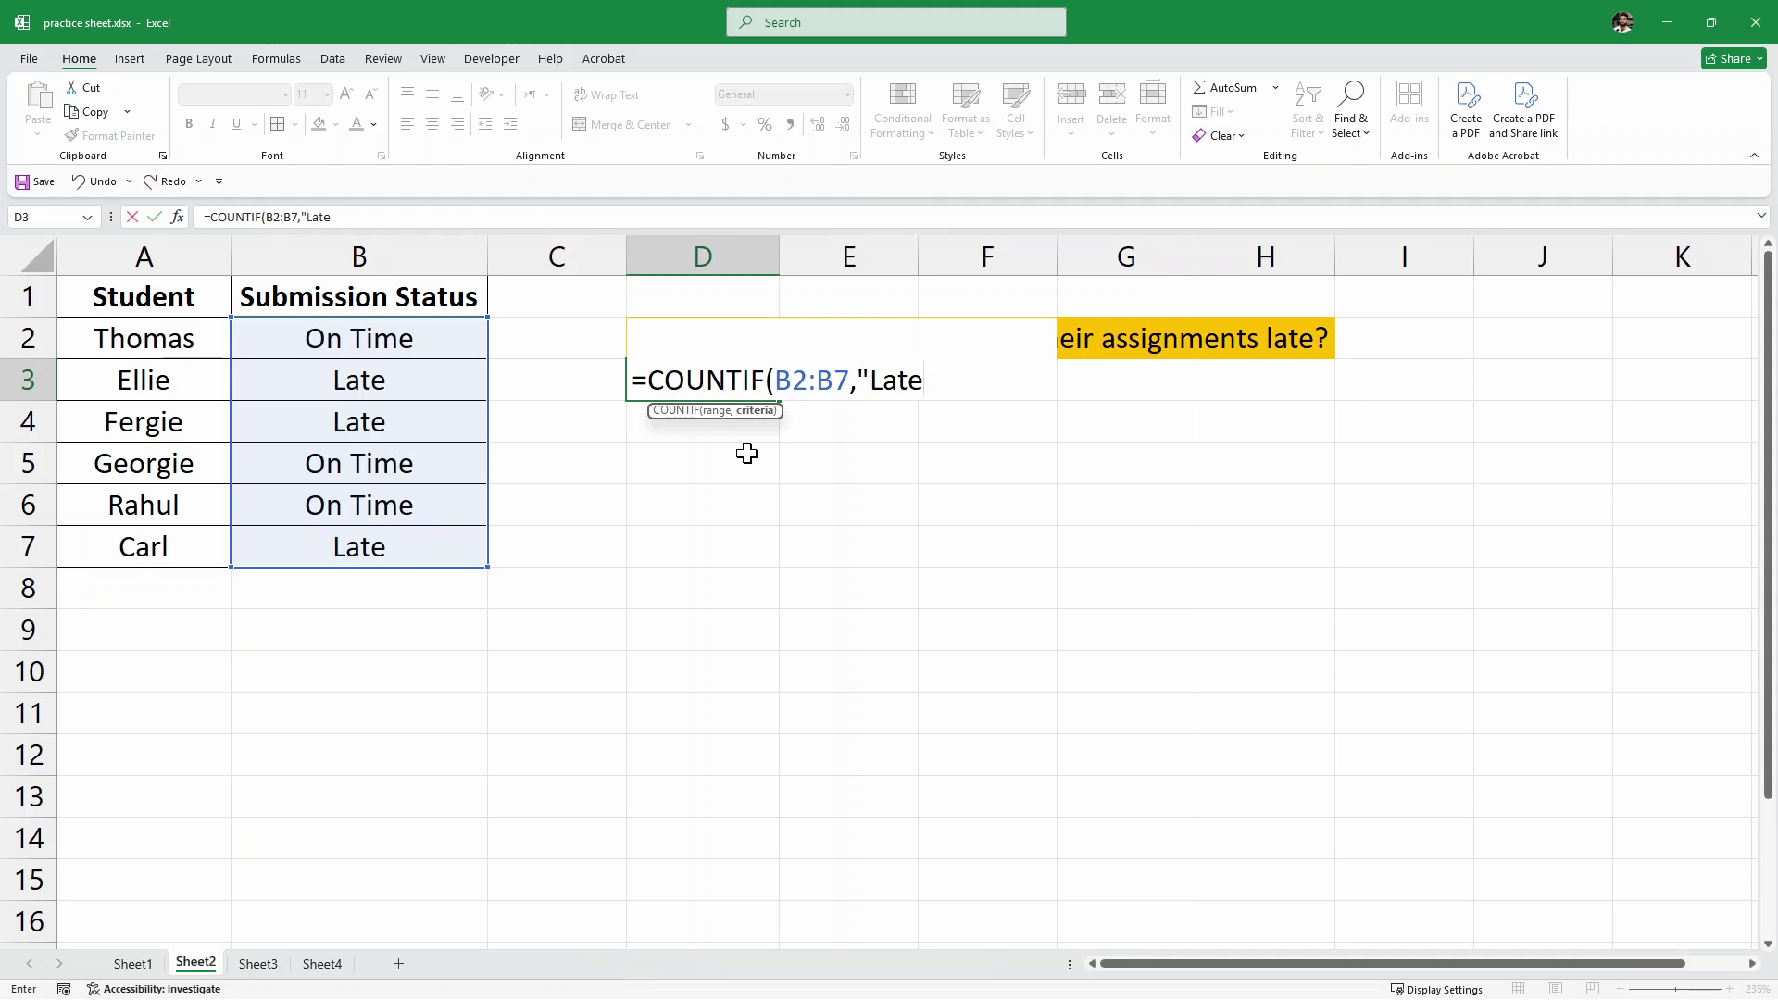
type("\")")
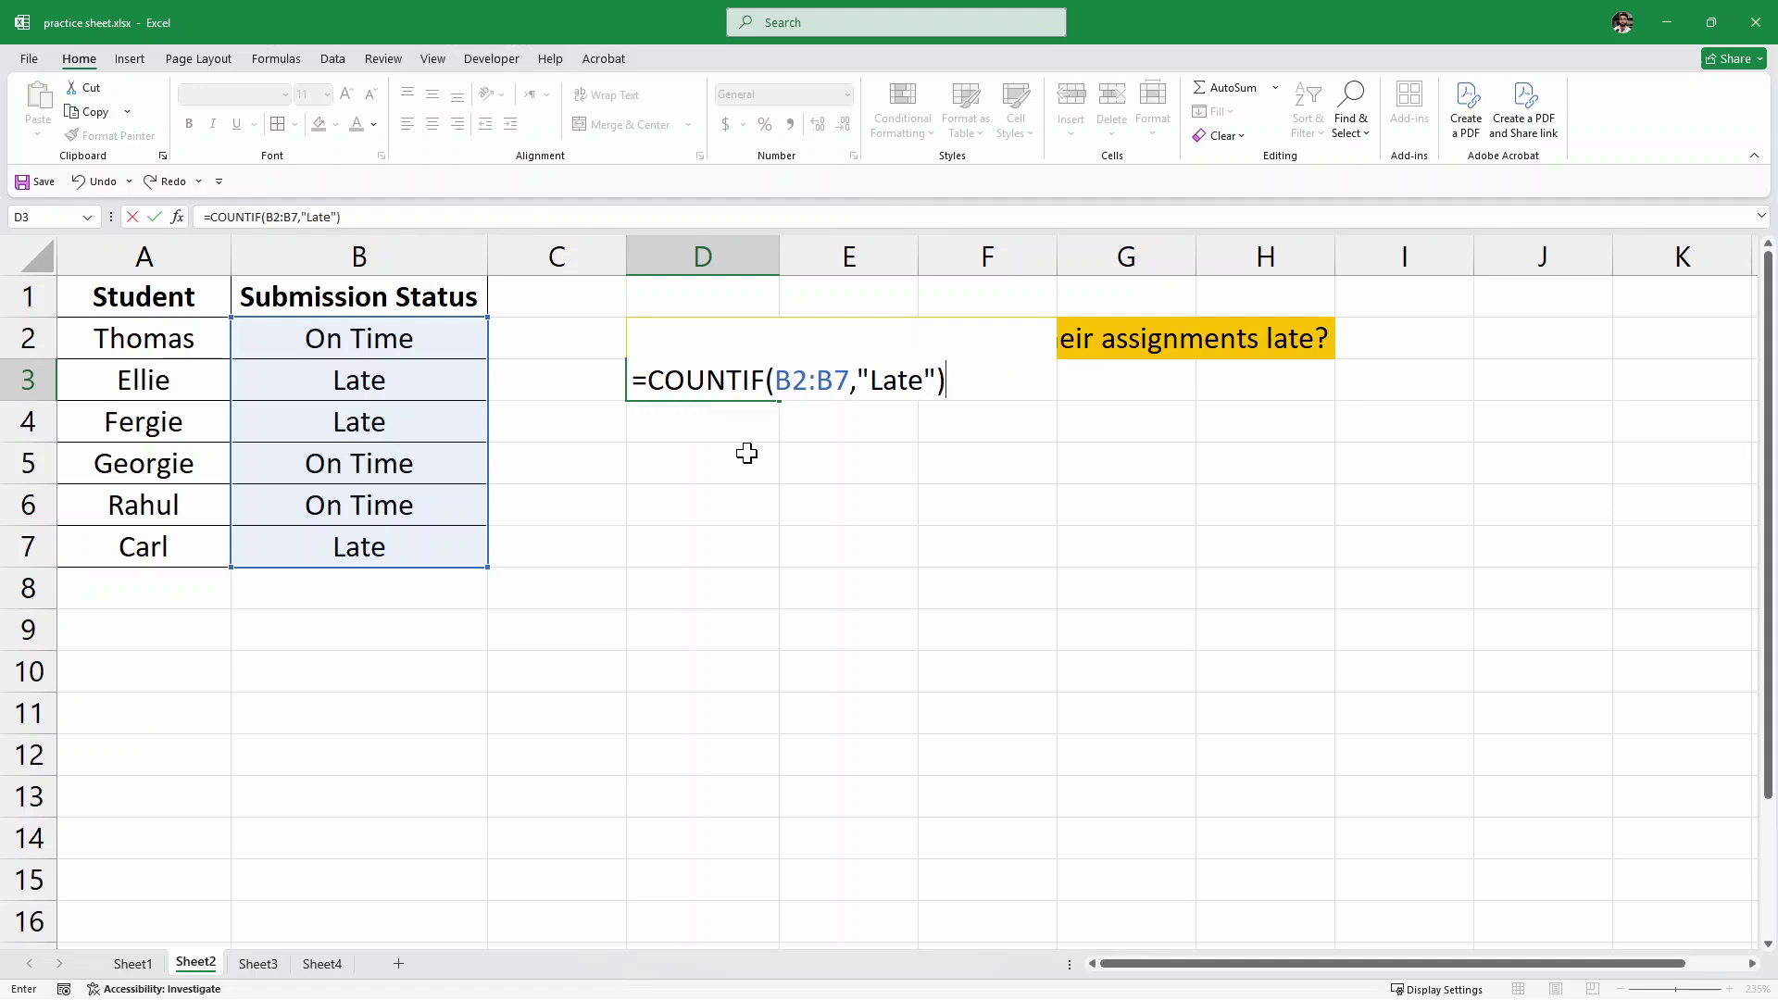
key("Return")
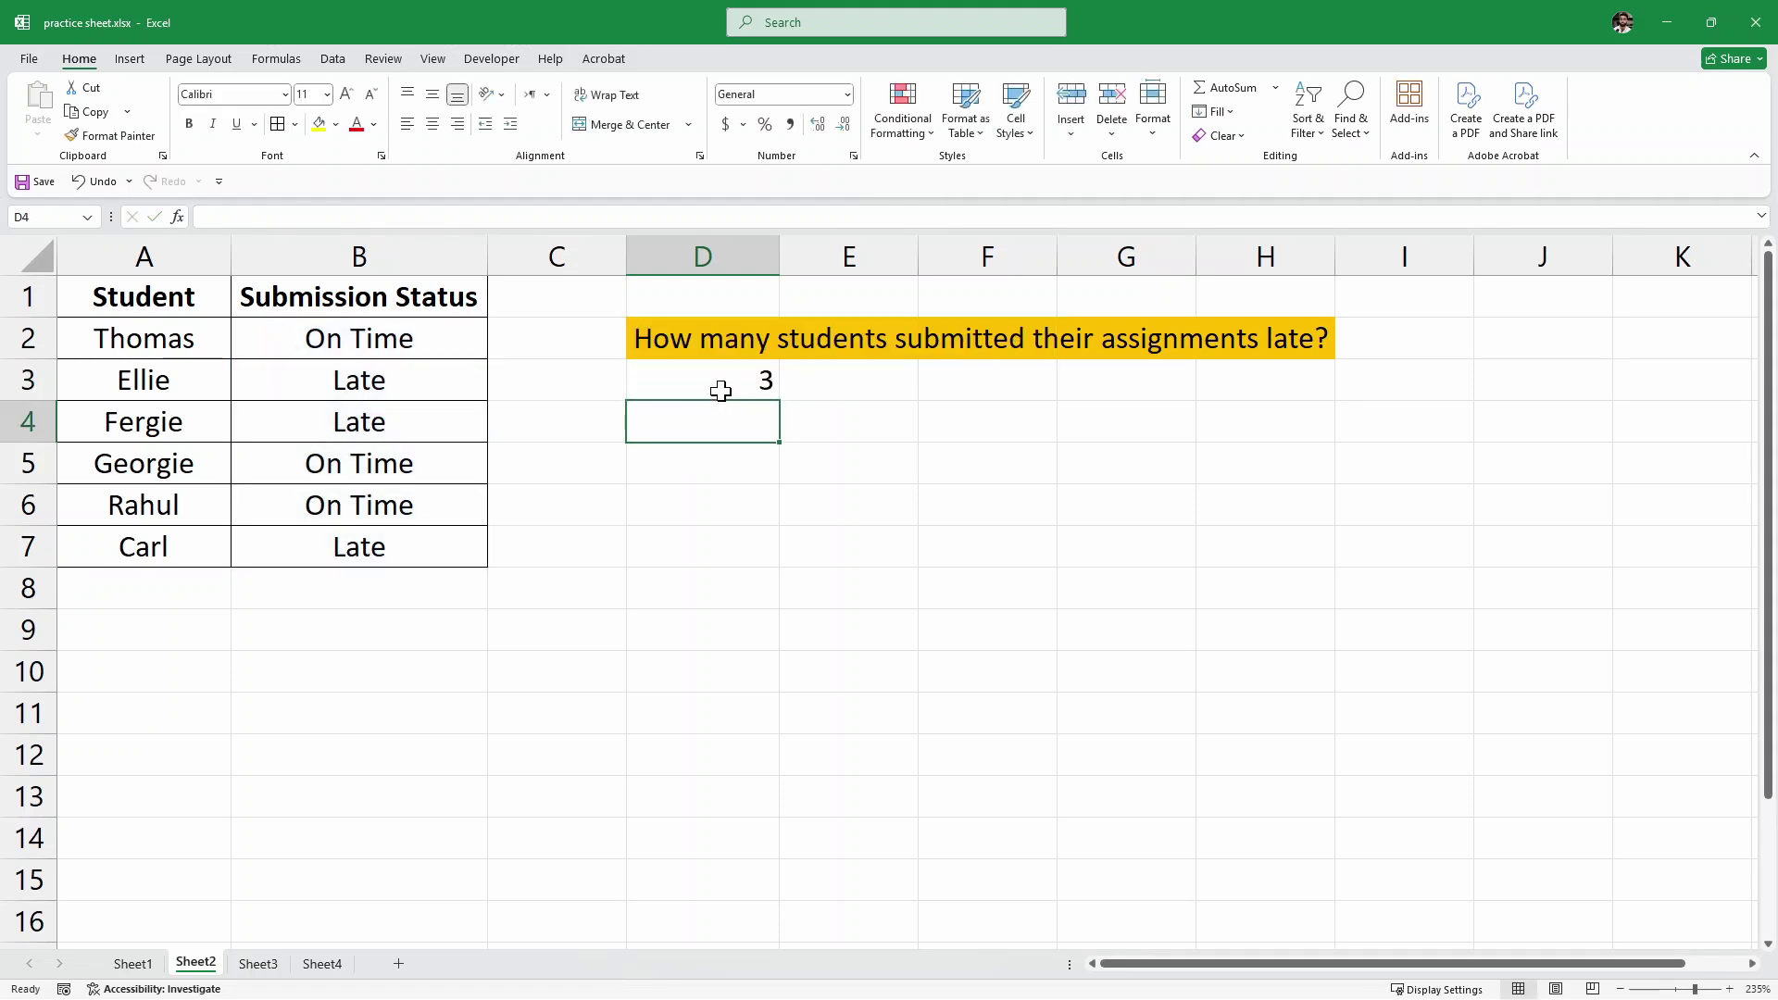
Step: Verify D3's count of 3 against the three late students in A3, A4 and A7
left_click(721, 390)
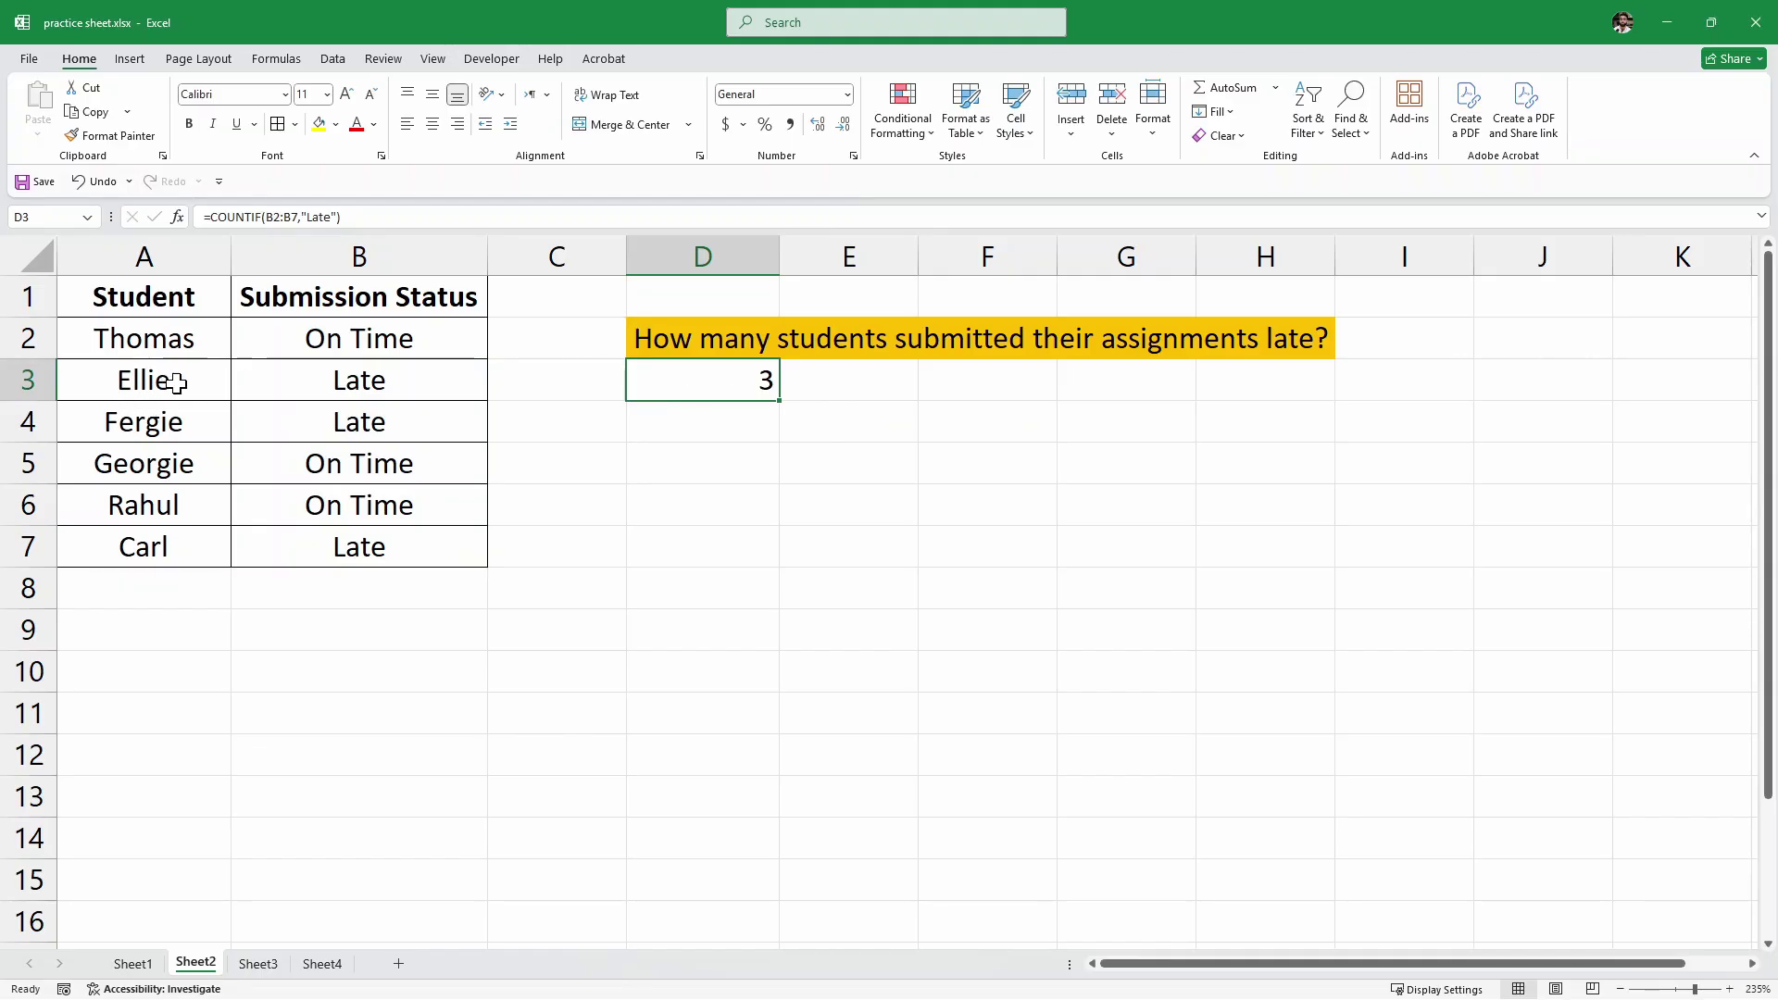
left_click(134, 382)
left_click(158, 426, "ctrl")
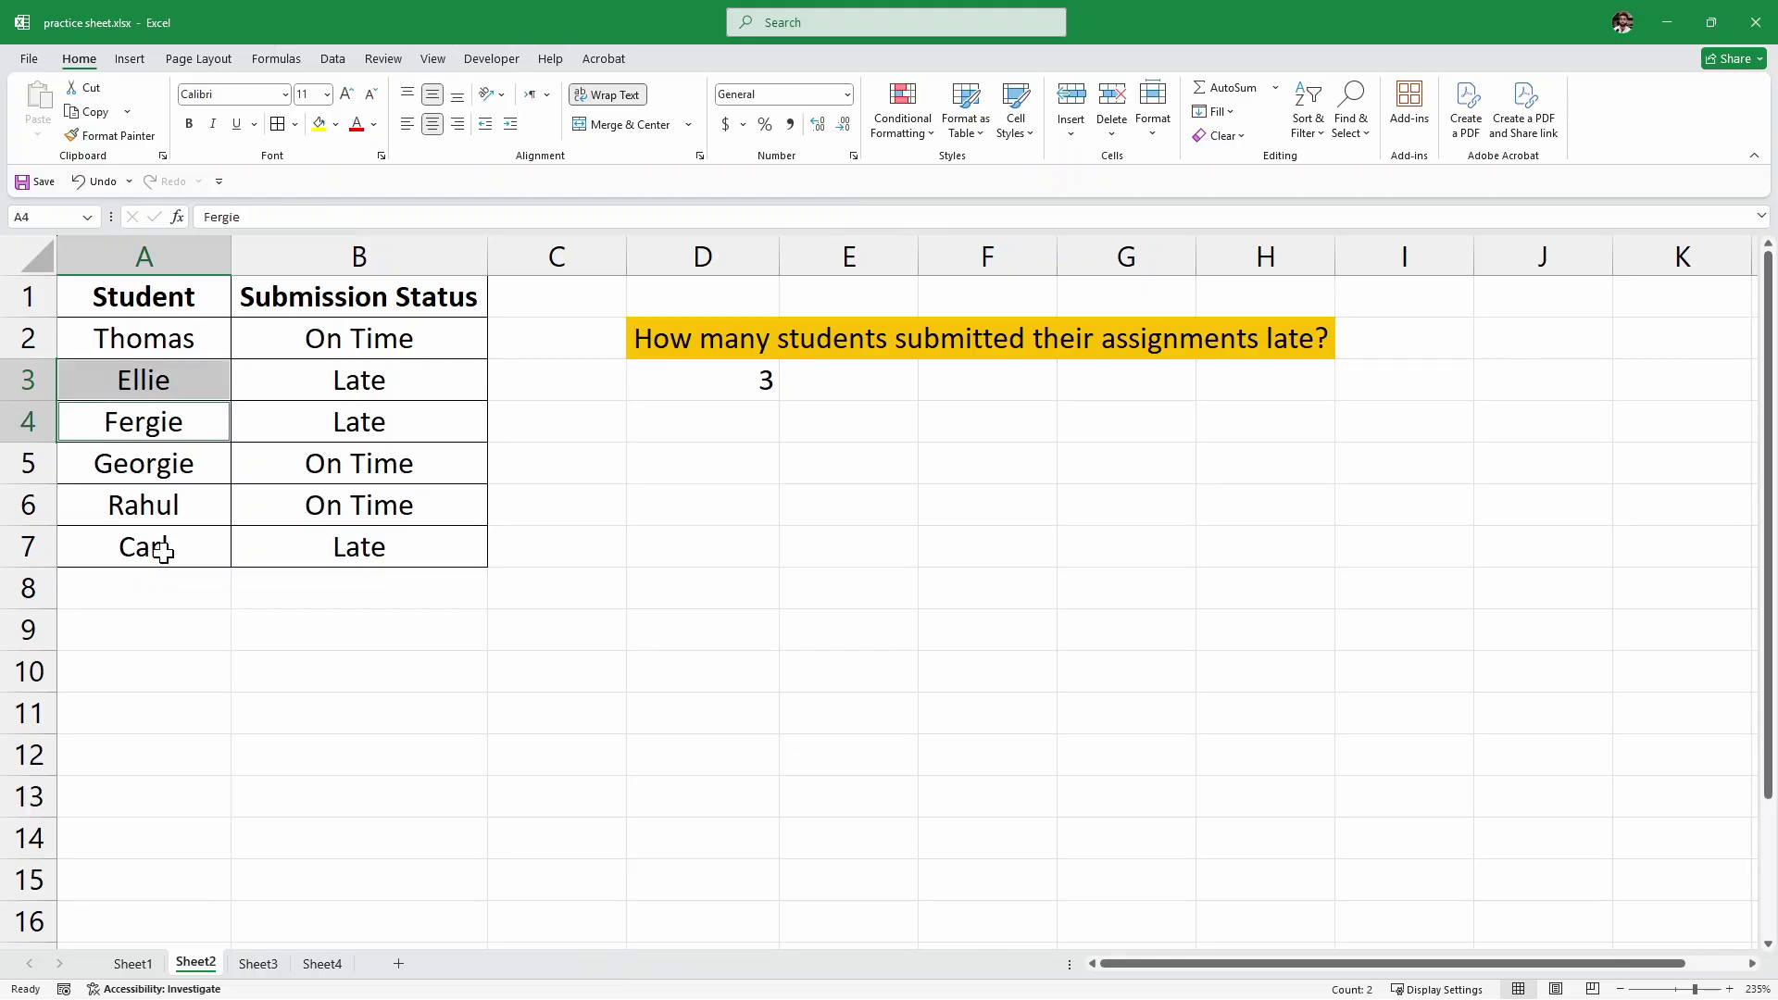
left_click(159, 549, "ctrl")
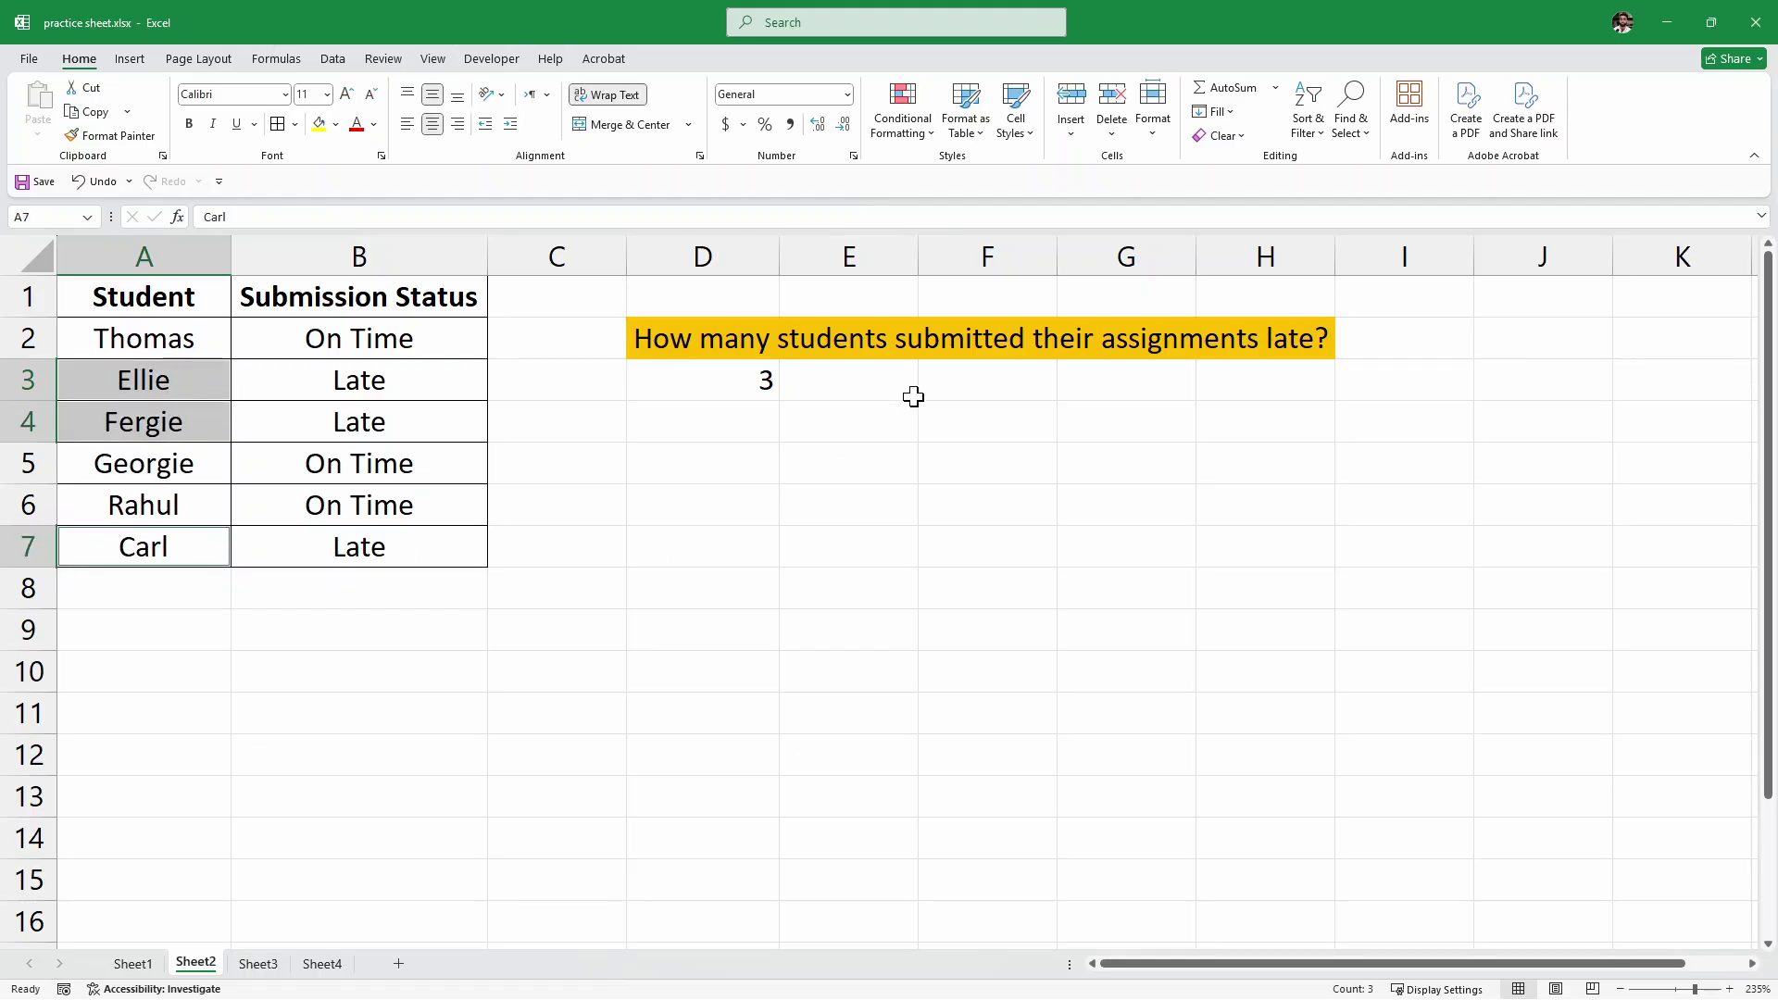
left_click(795, 383)
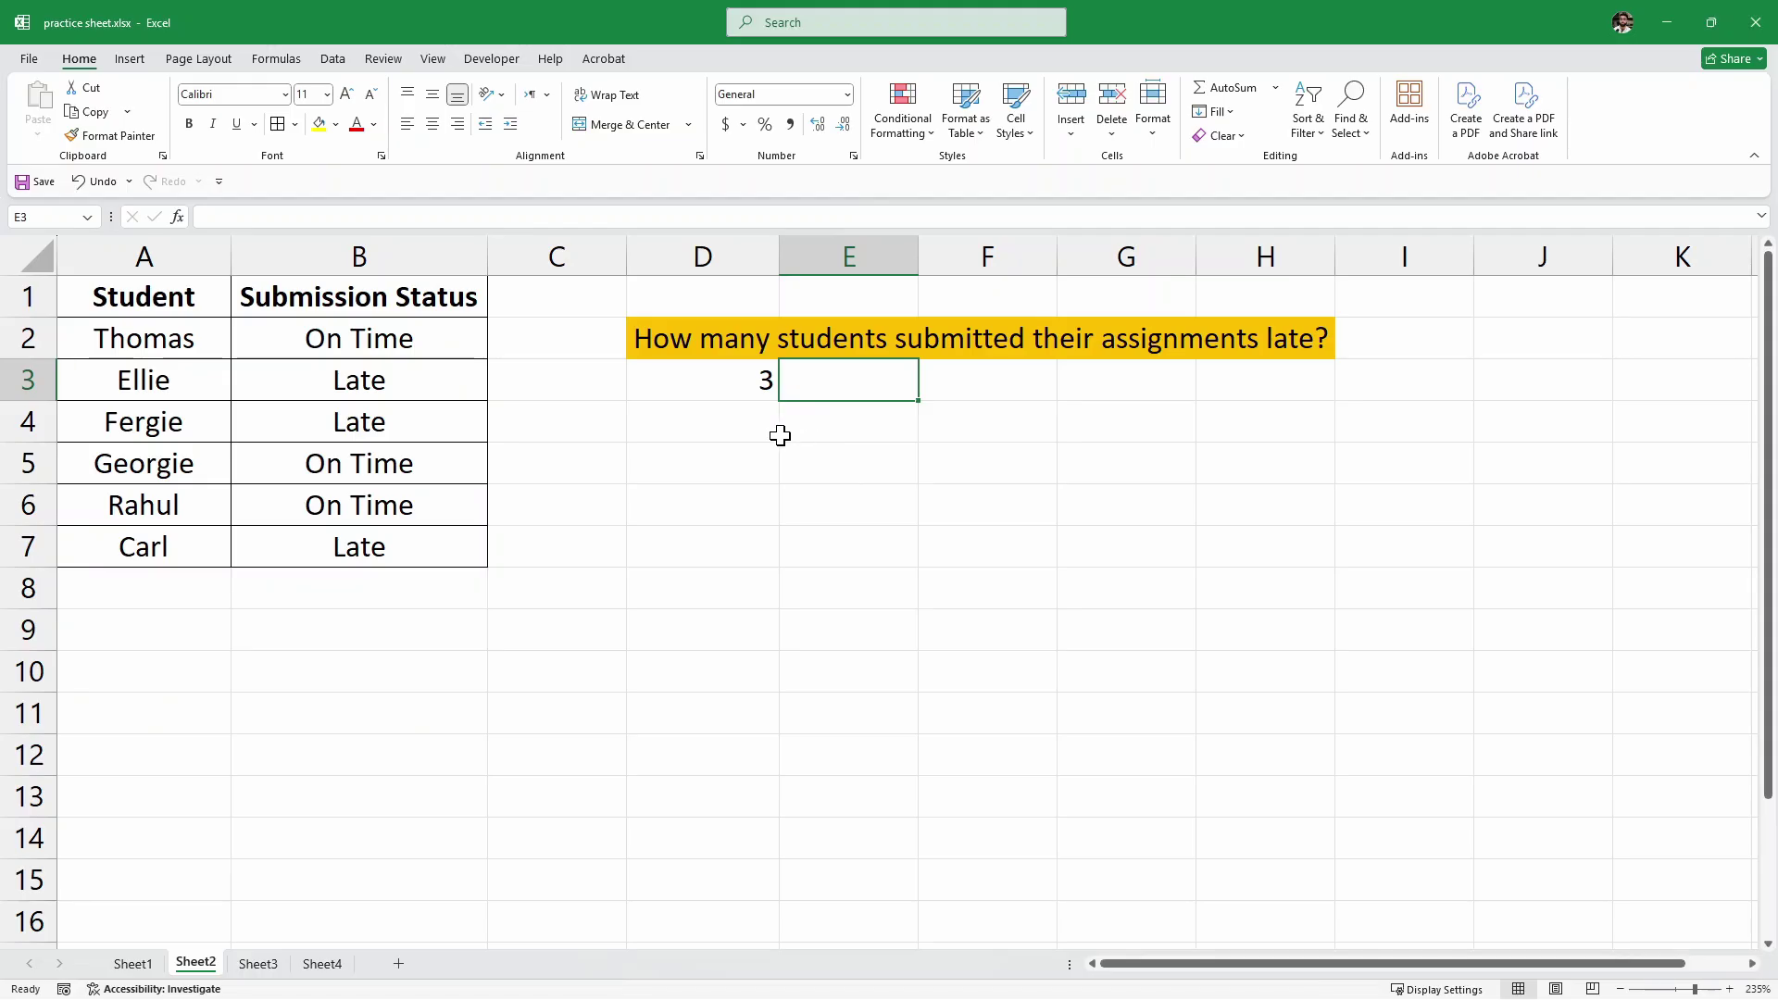
Step: On Sheet3, review the Item and Stock Status table and question, then start editing D3
left_click(255, 965)
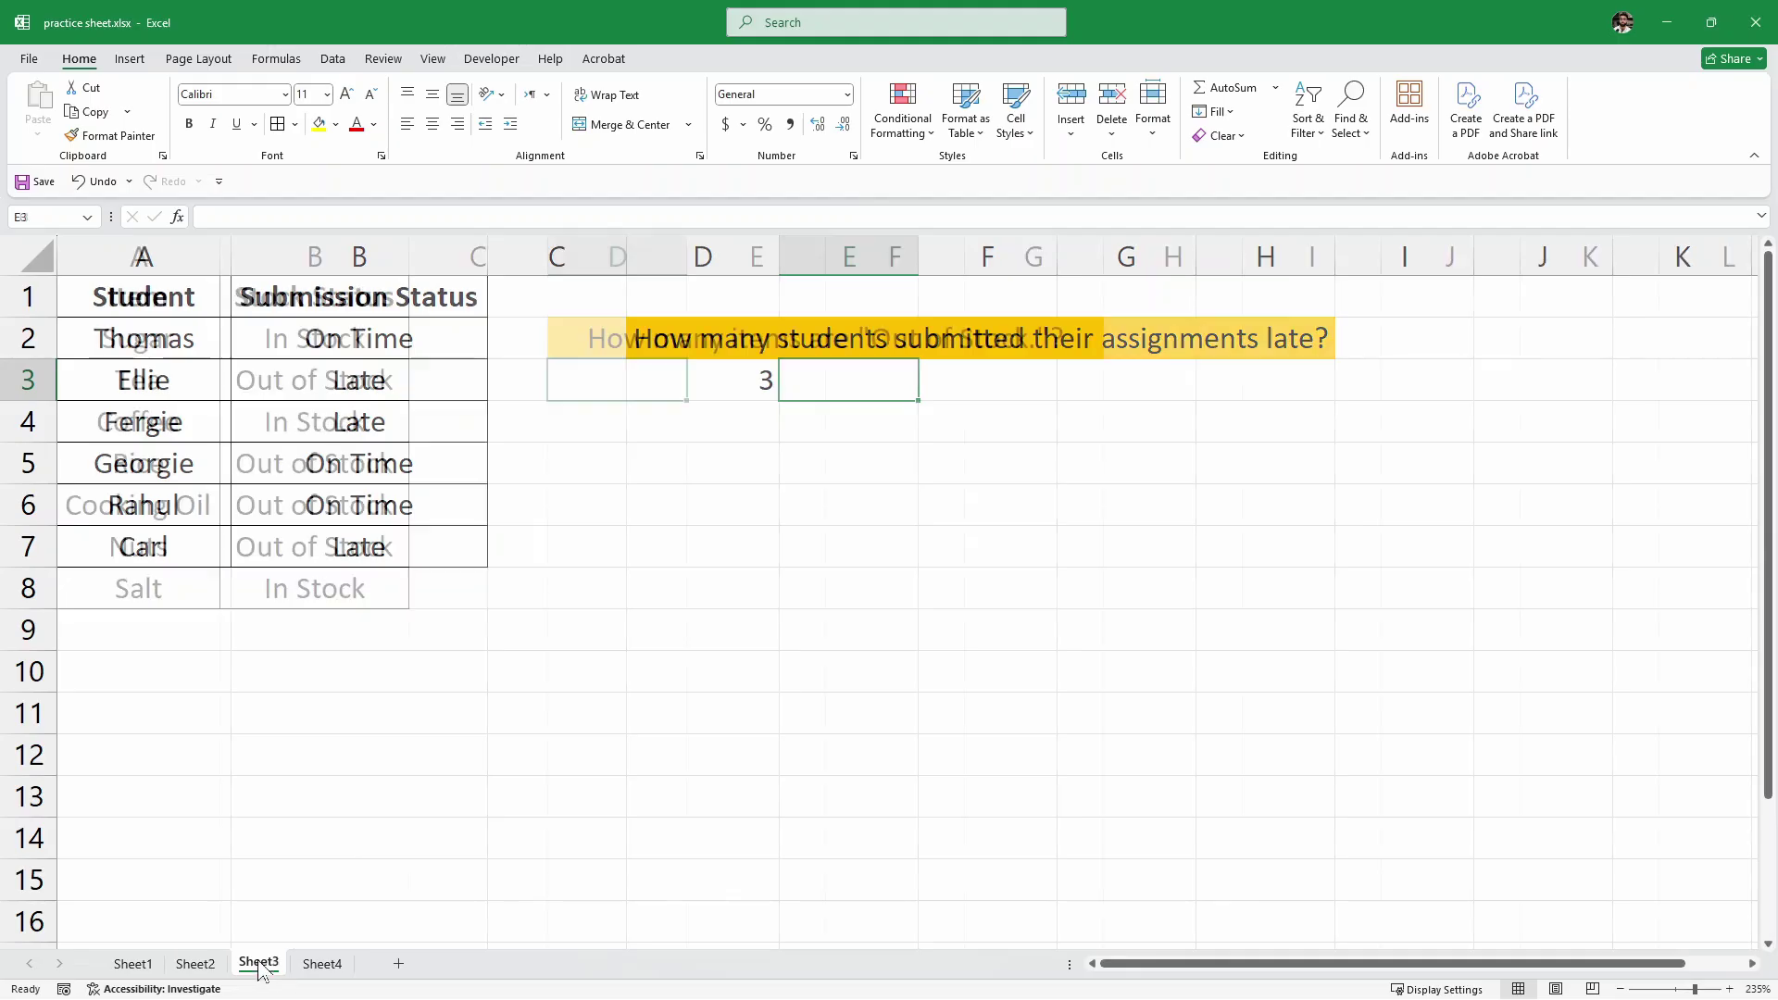
left_click(603, 435)
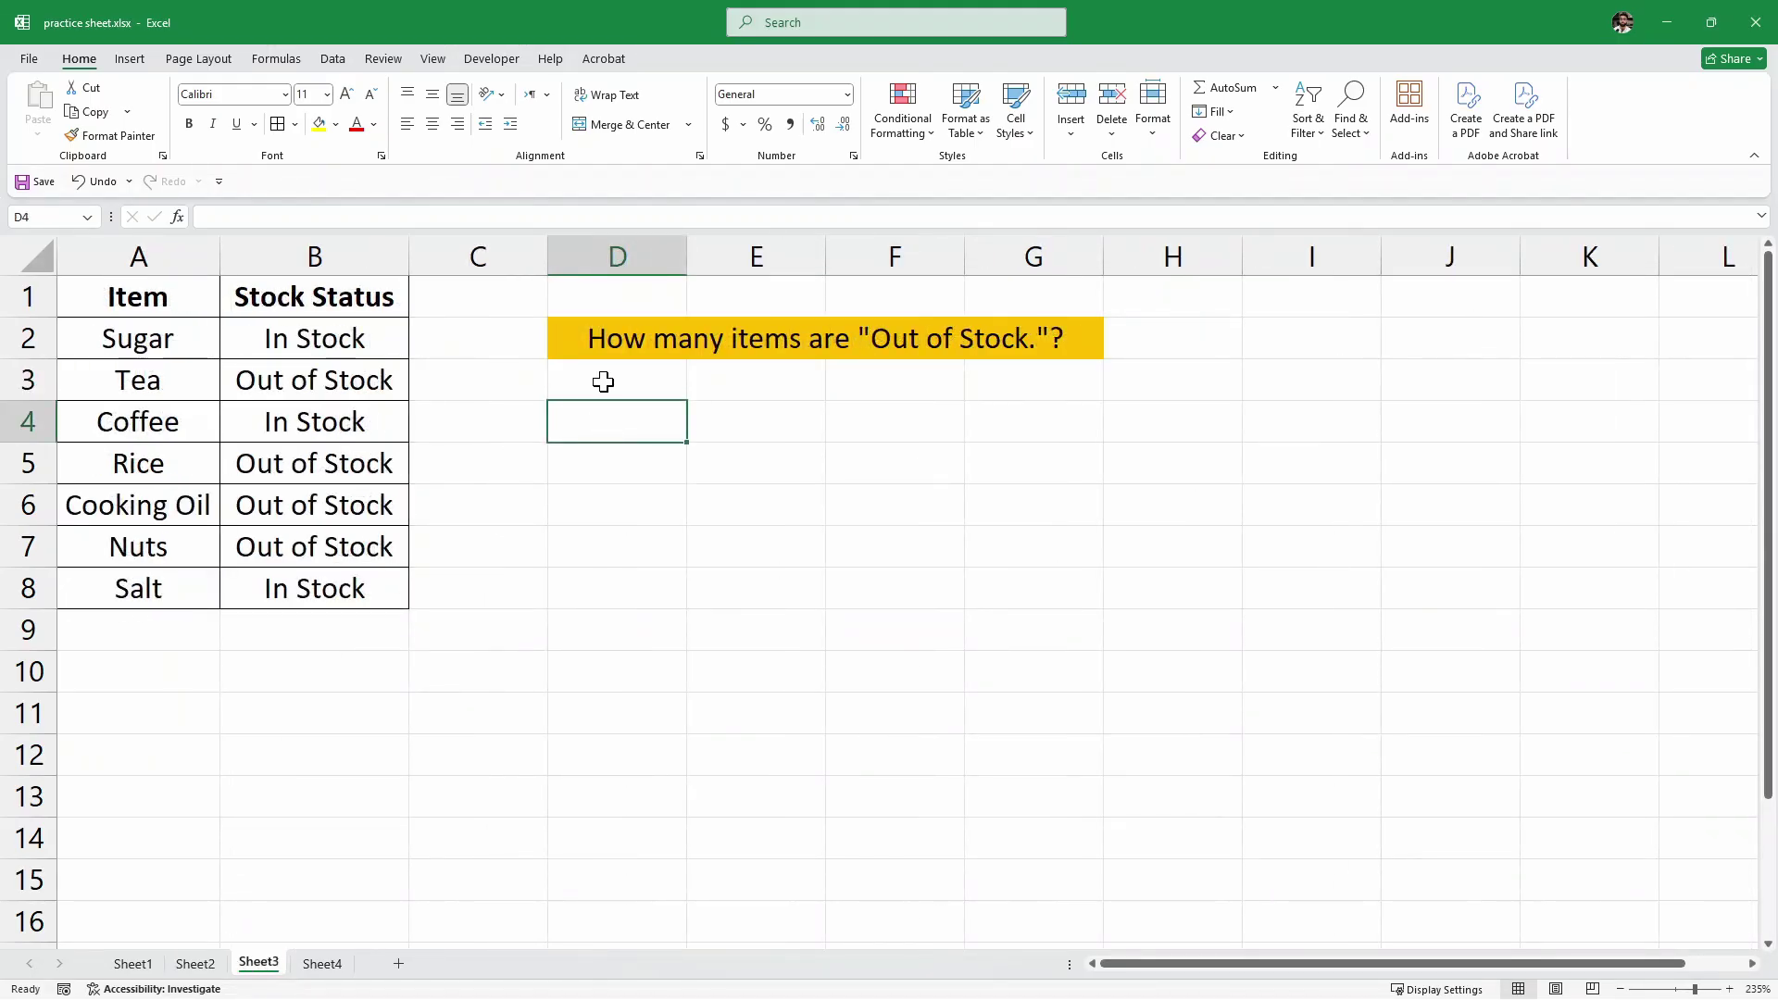
left_click(603, 381)
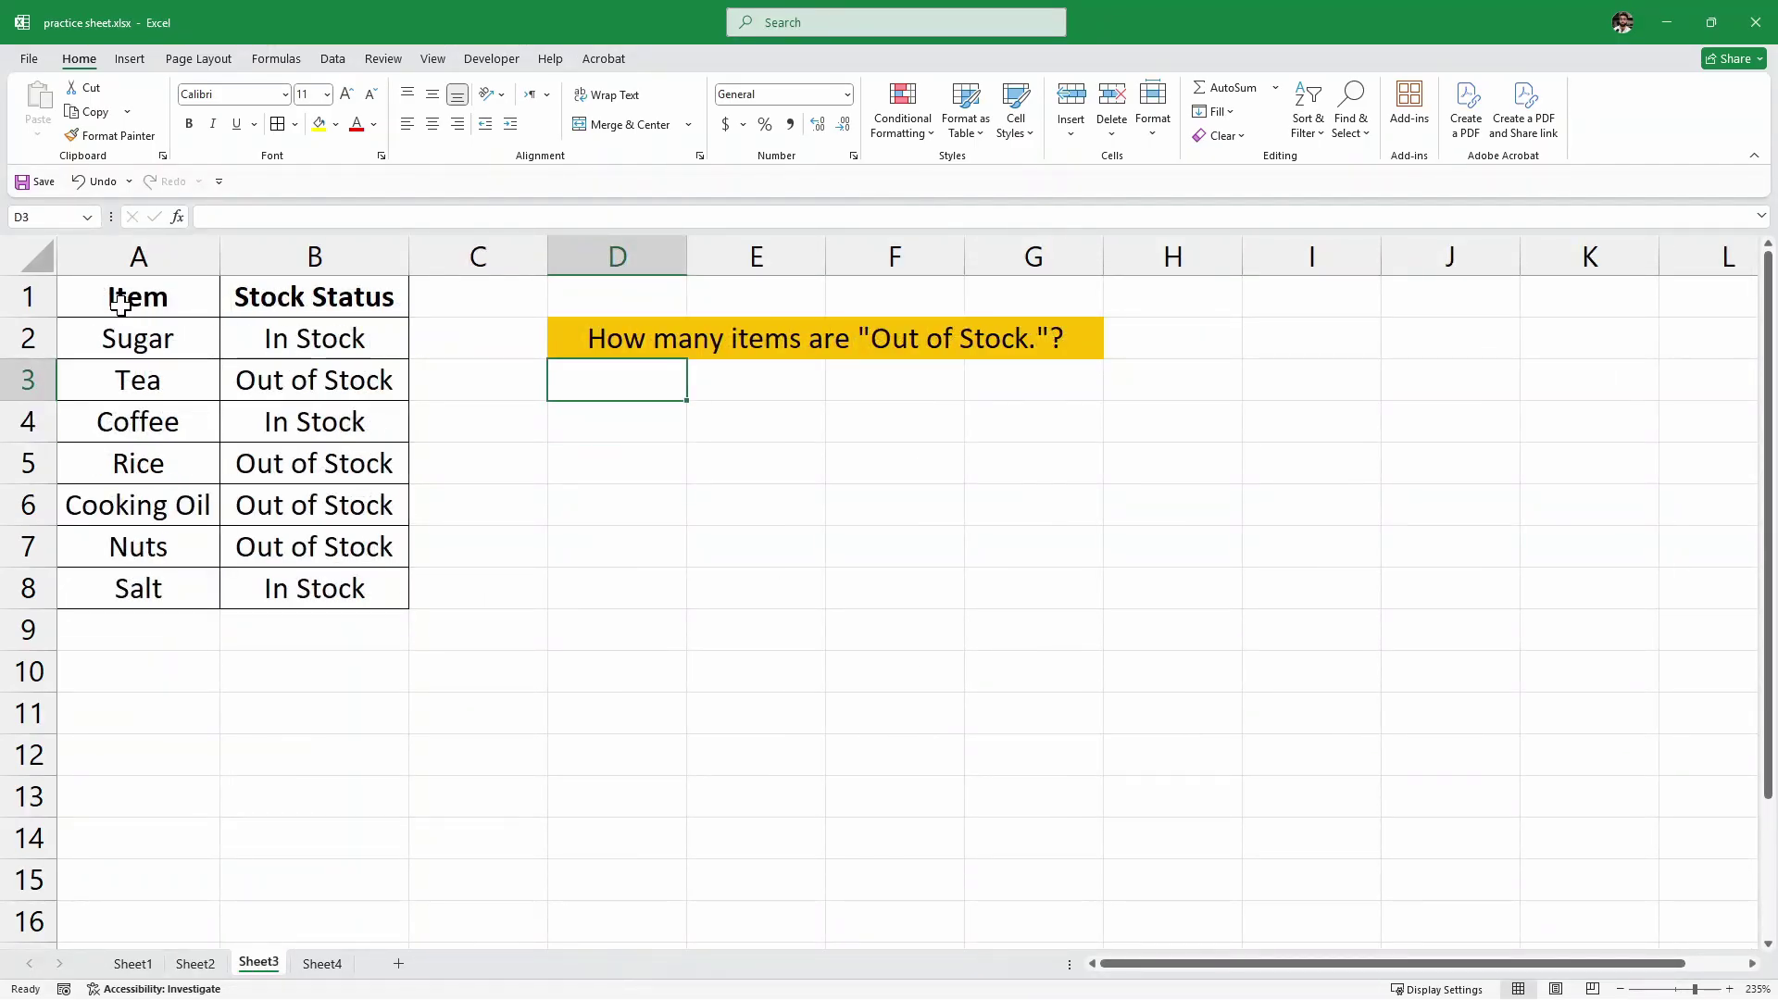
left_click_drag(130, 298, 138, 591)
left_click_drag(269, 306, 325, 585)
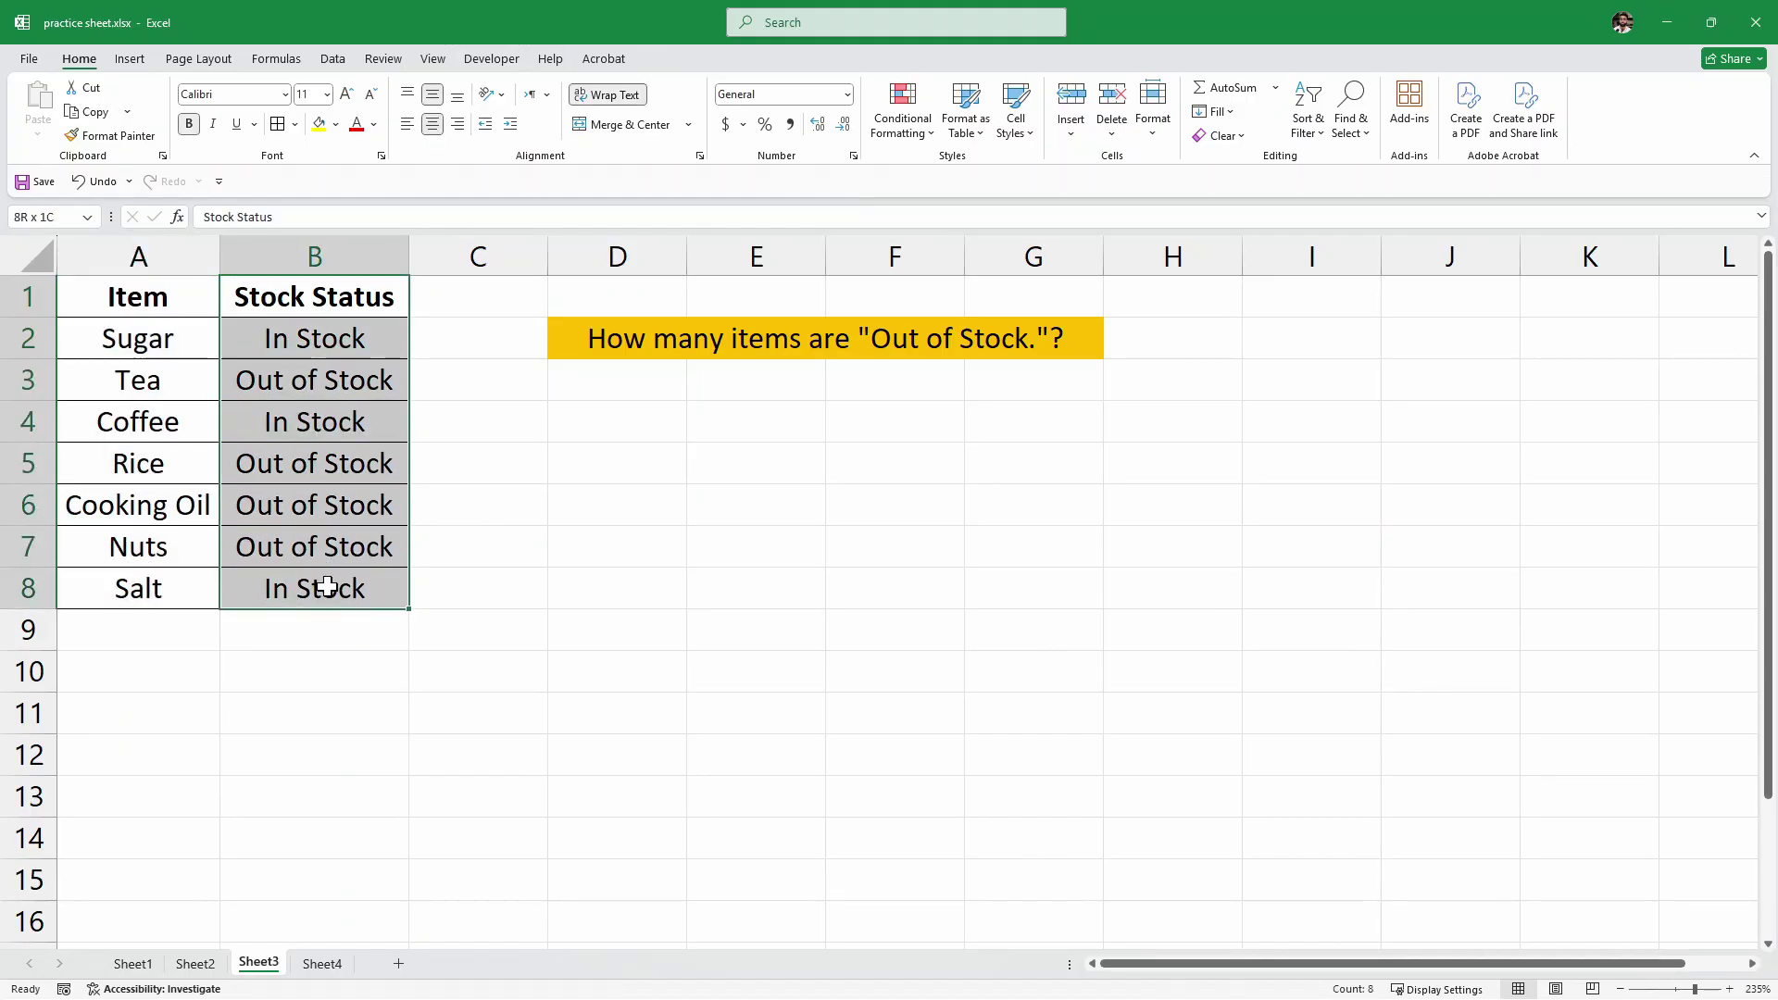
left_click(375, 339)
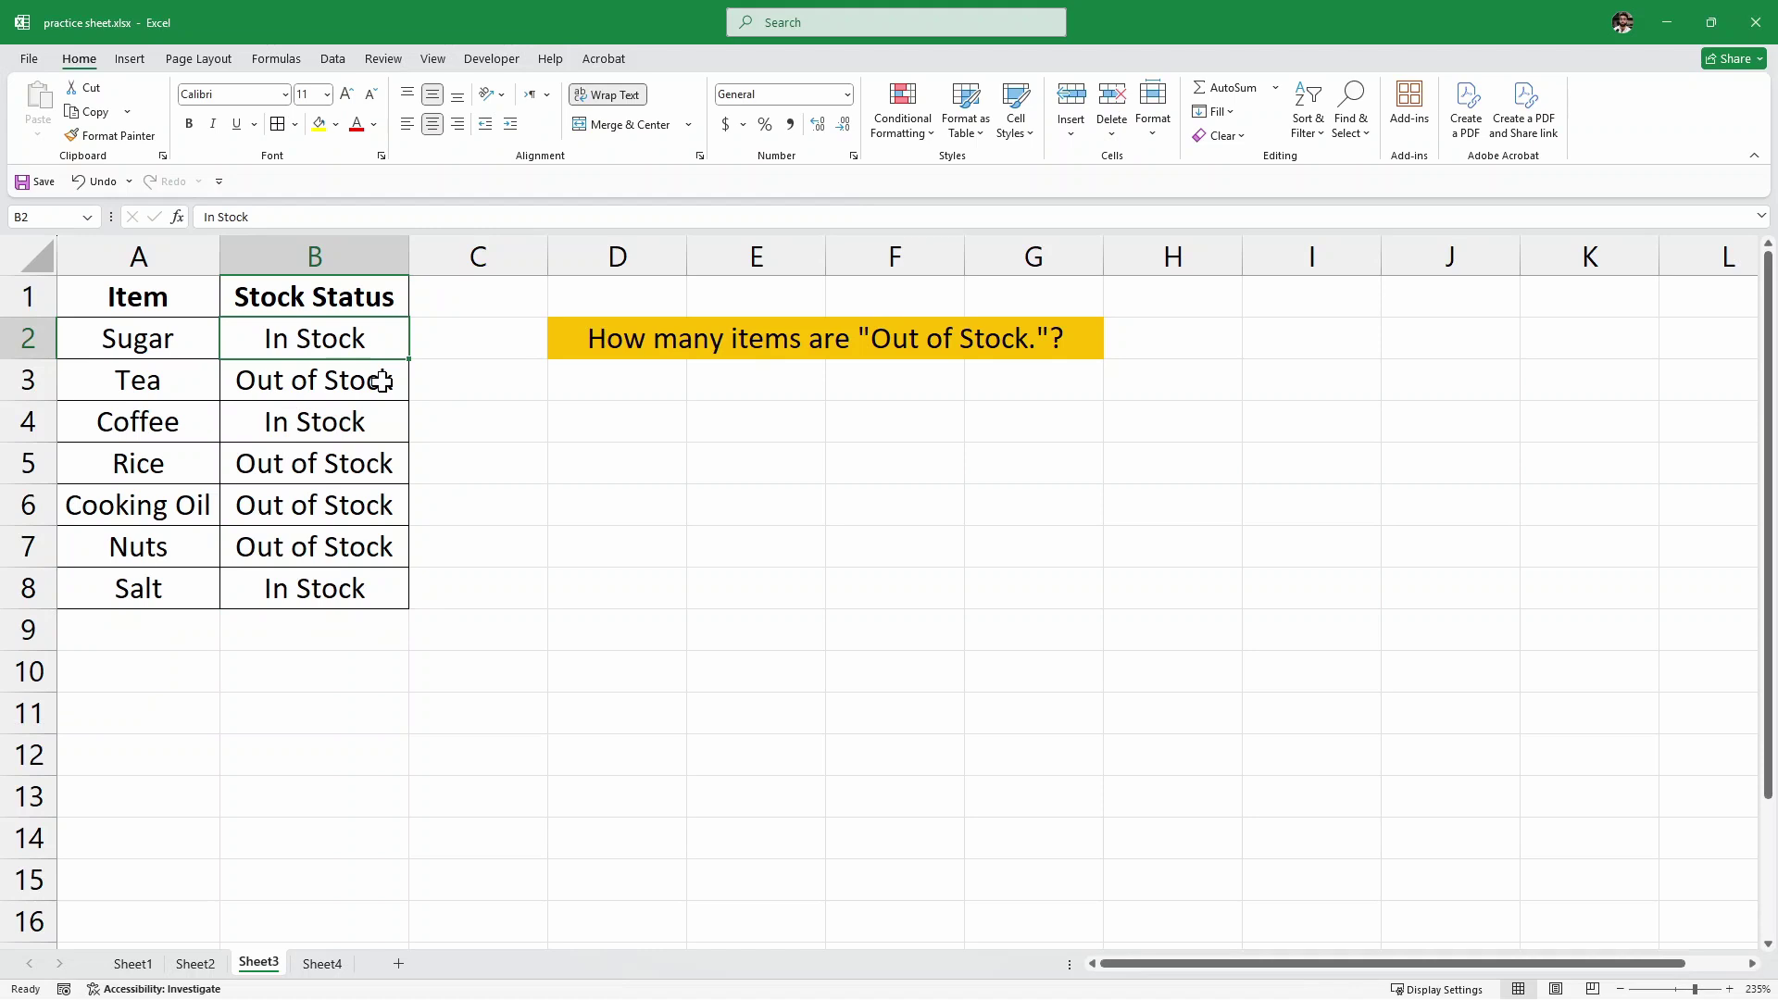
left_click(383, 381)
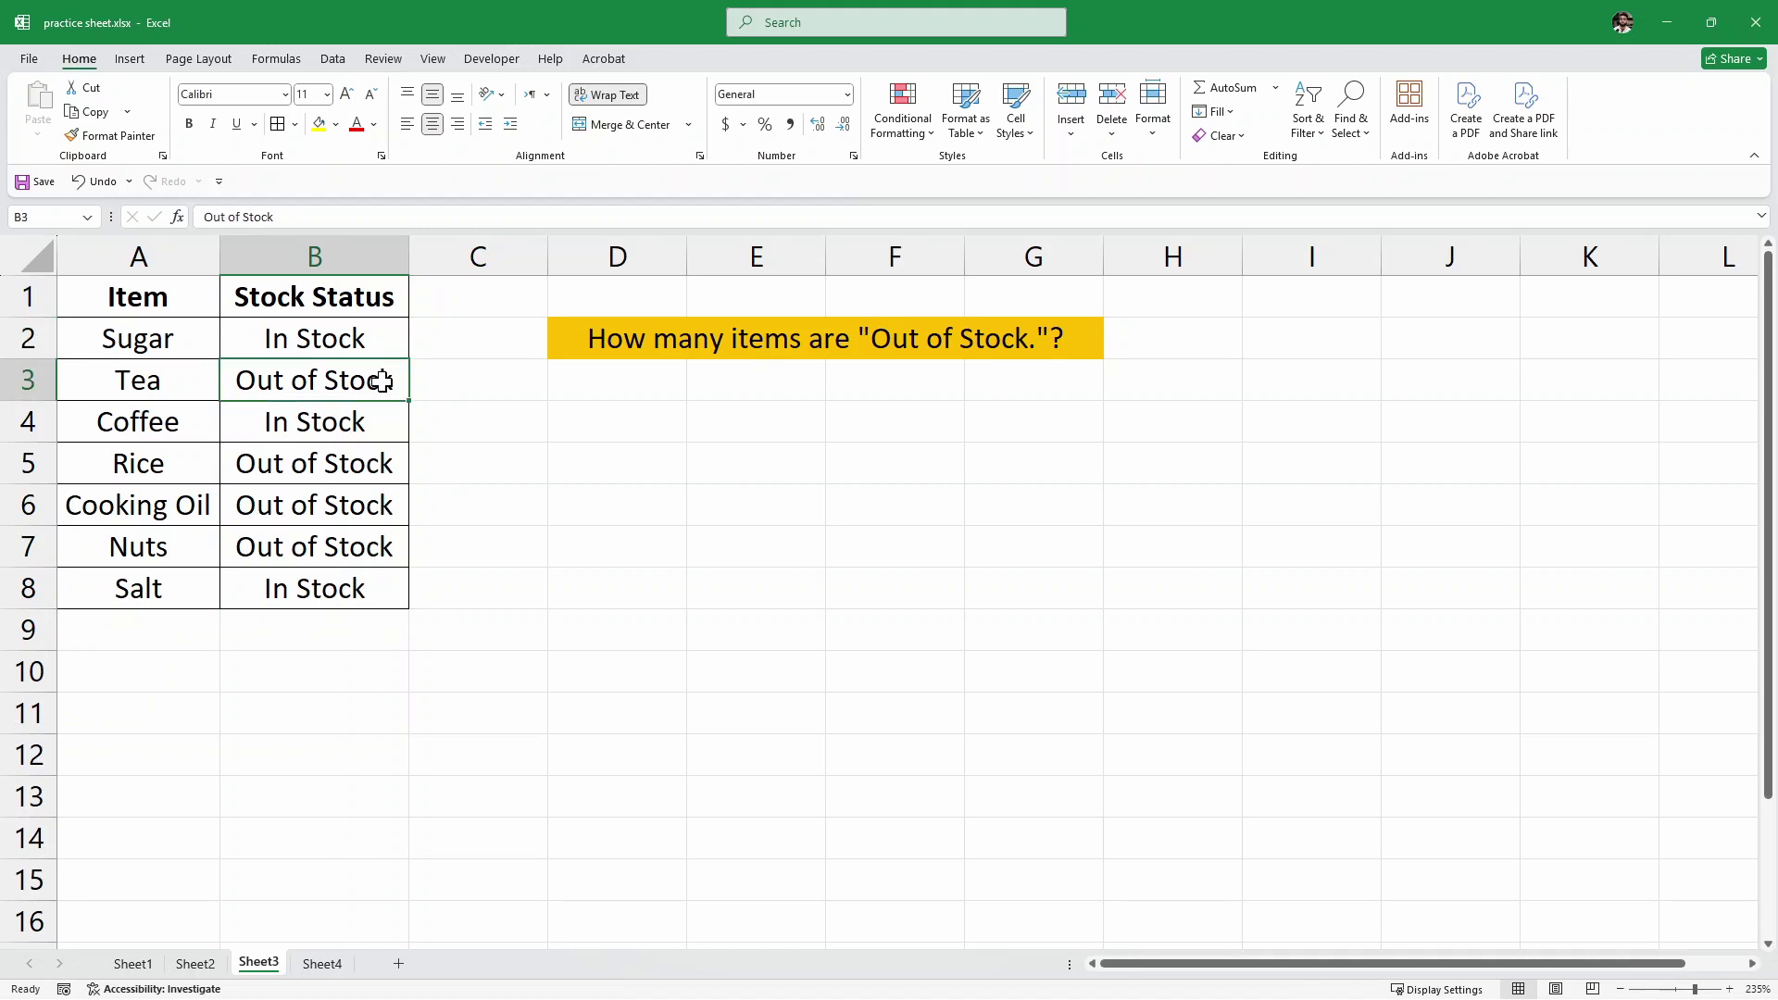
left_click(590, 345)
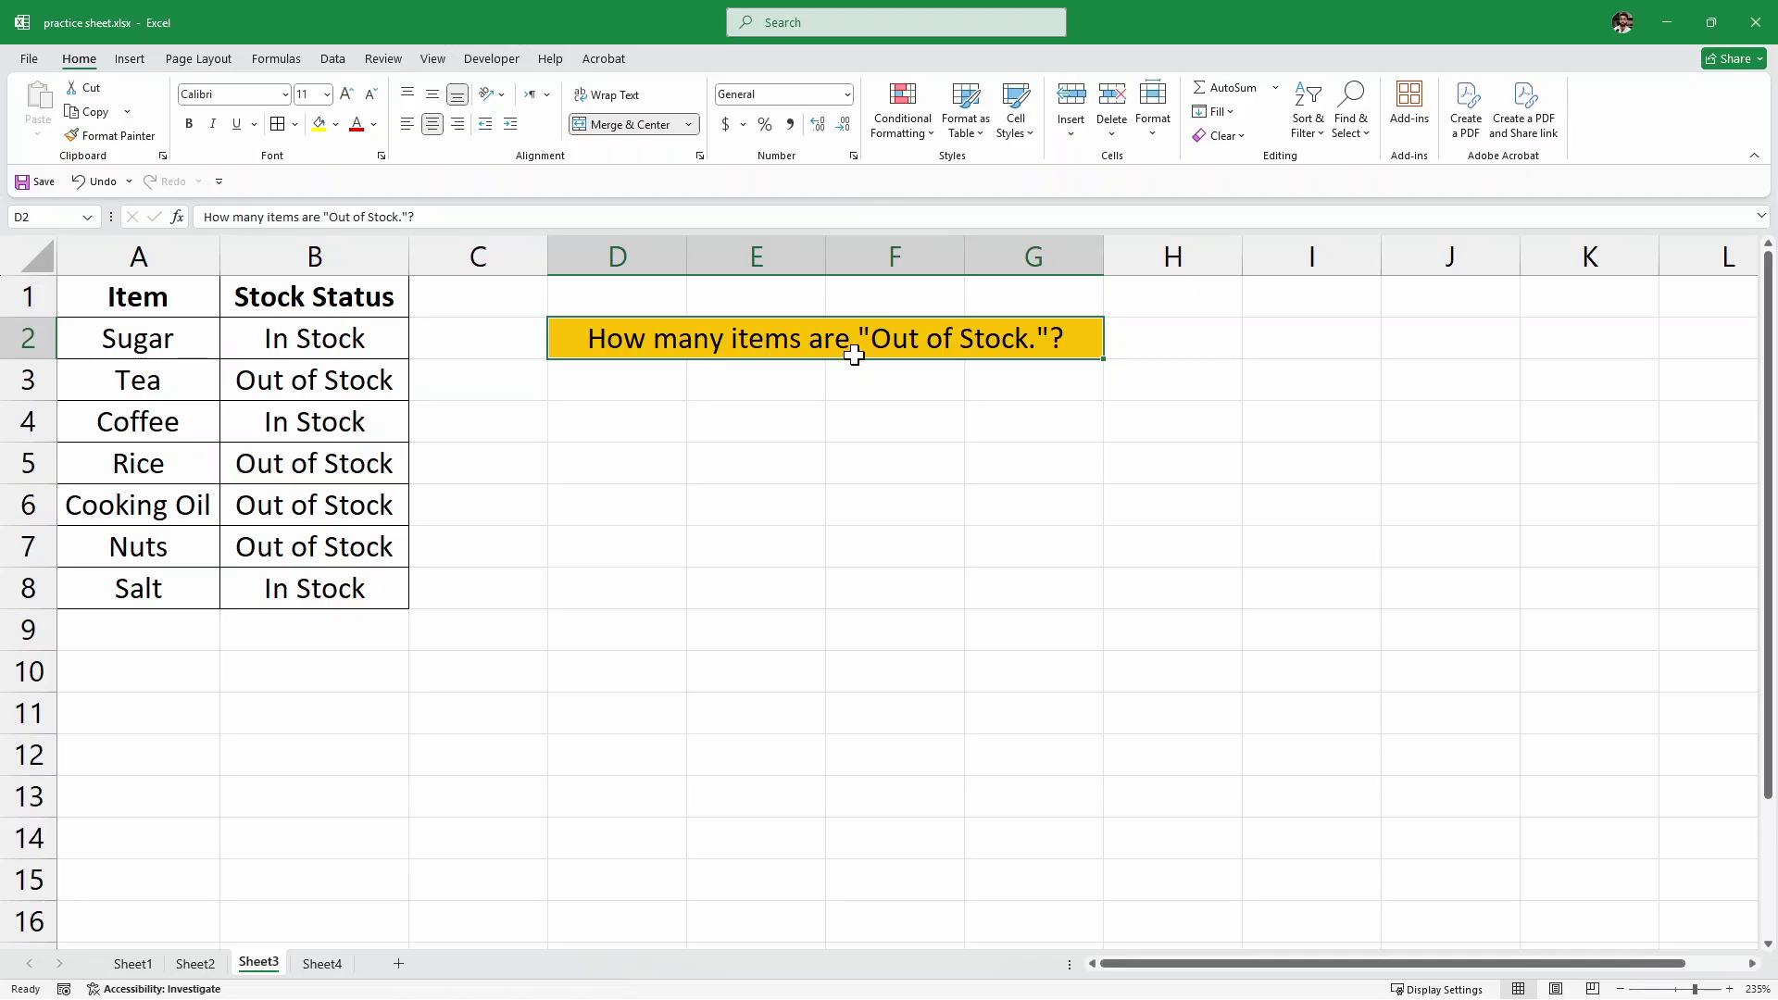
double_click(620, 387)
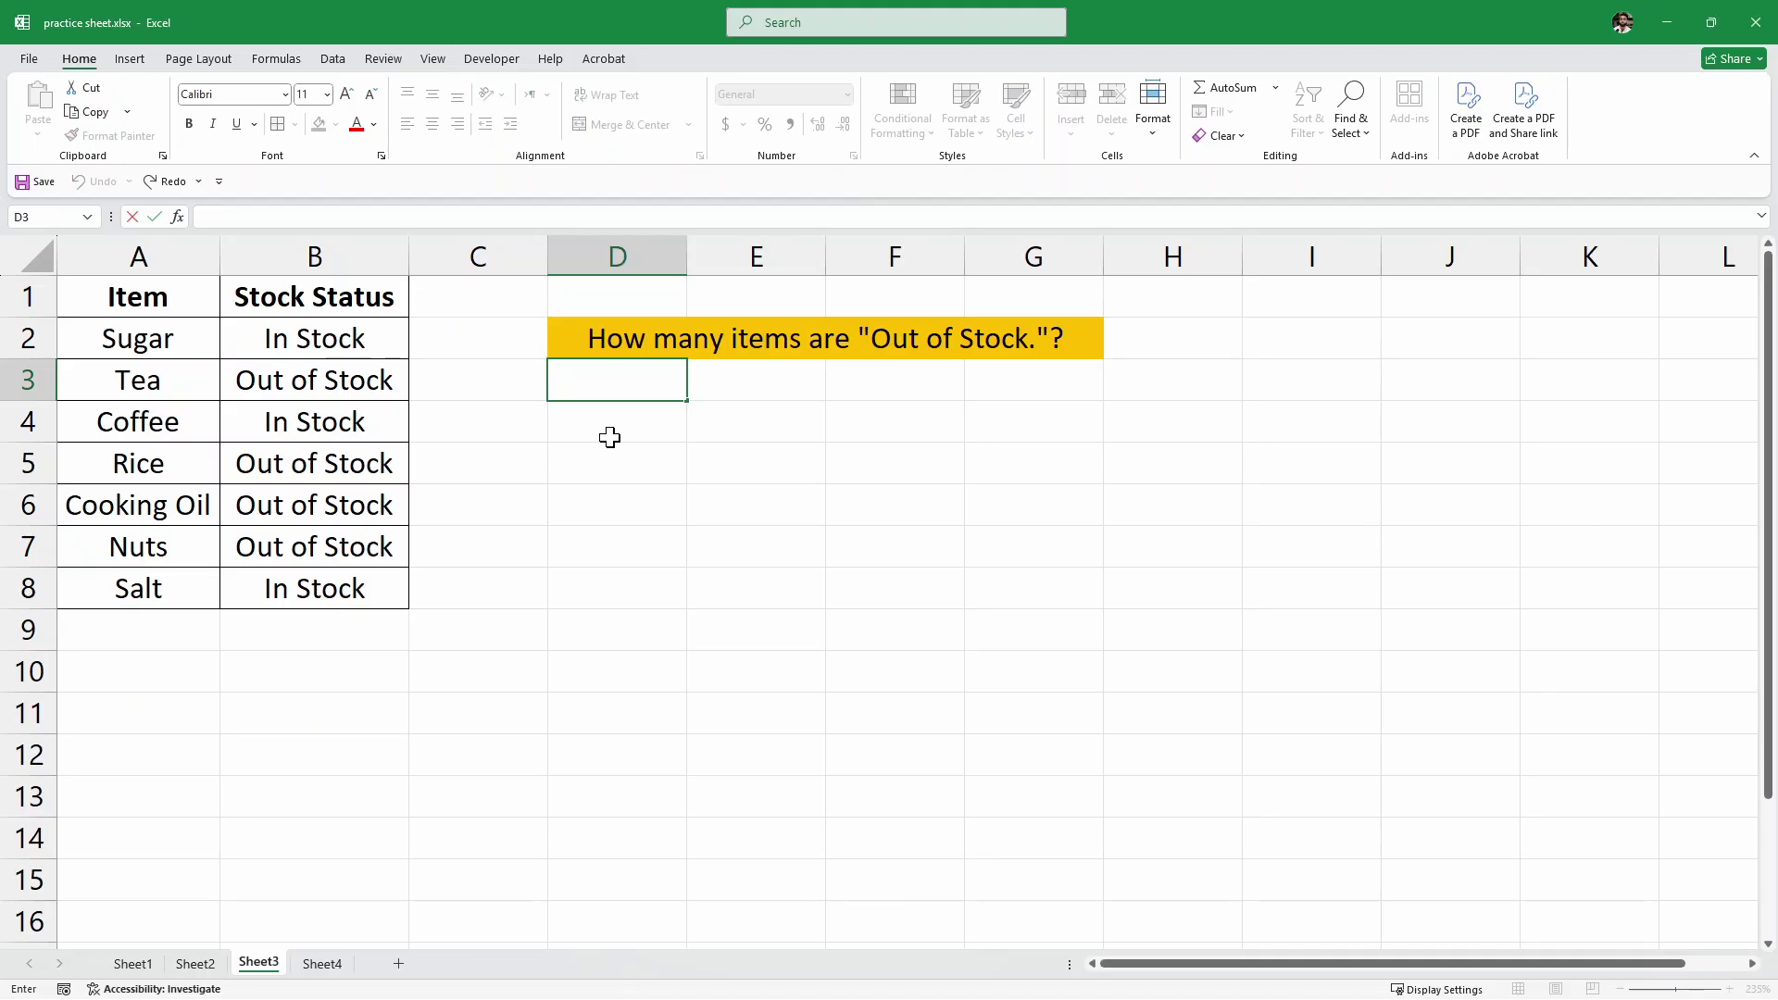
Step: Enter =COUNTIF(B2:B8,"Out of Stock") in D3, returning 4 items
type("=COUN")
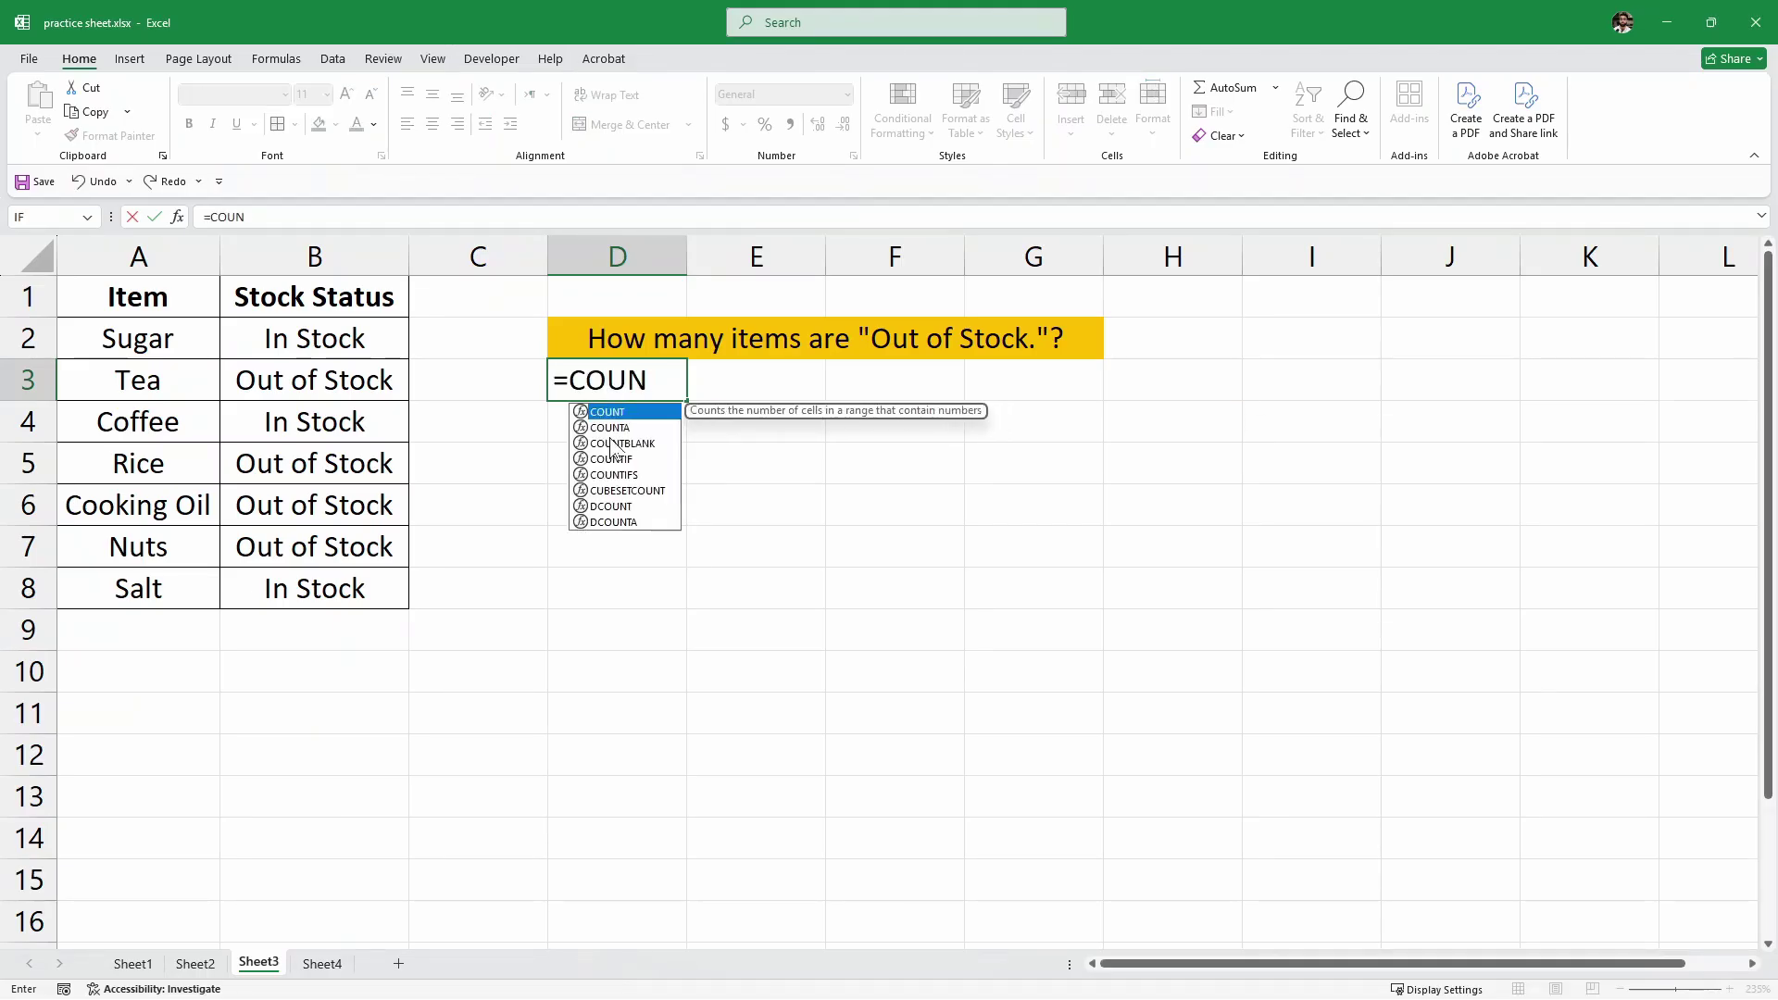
type("TIF(")
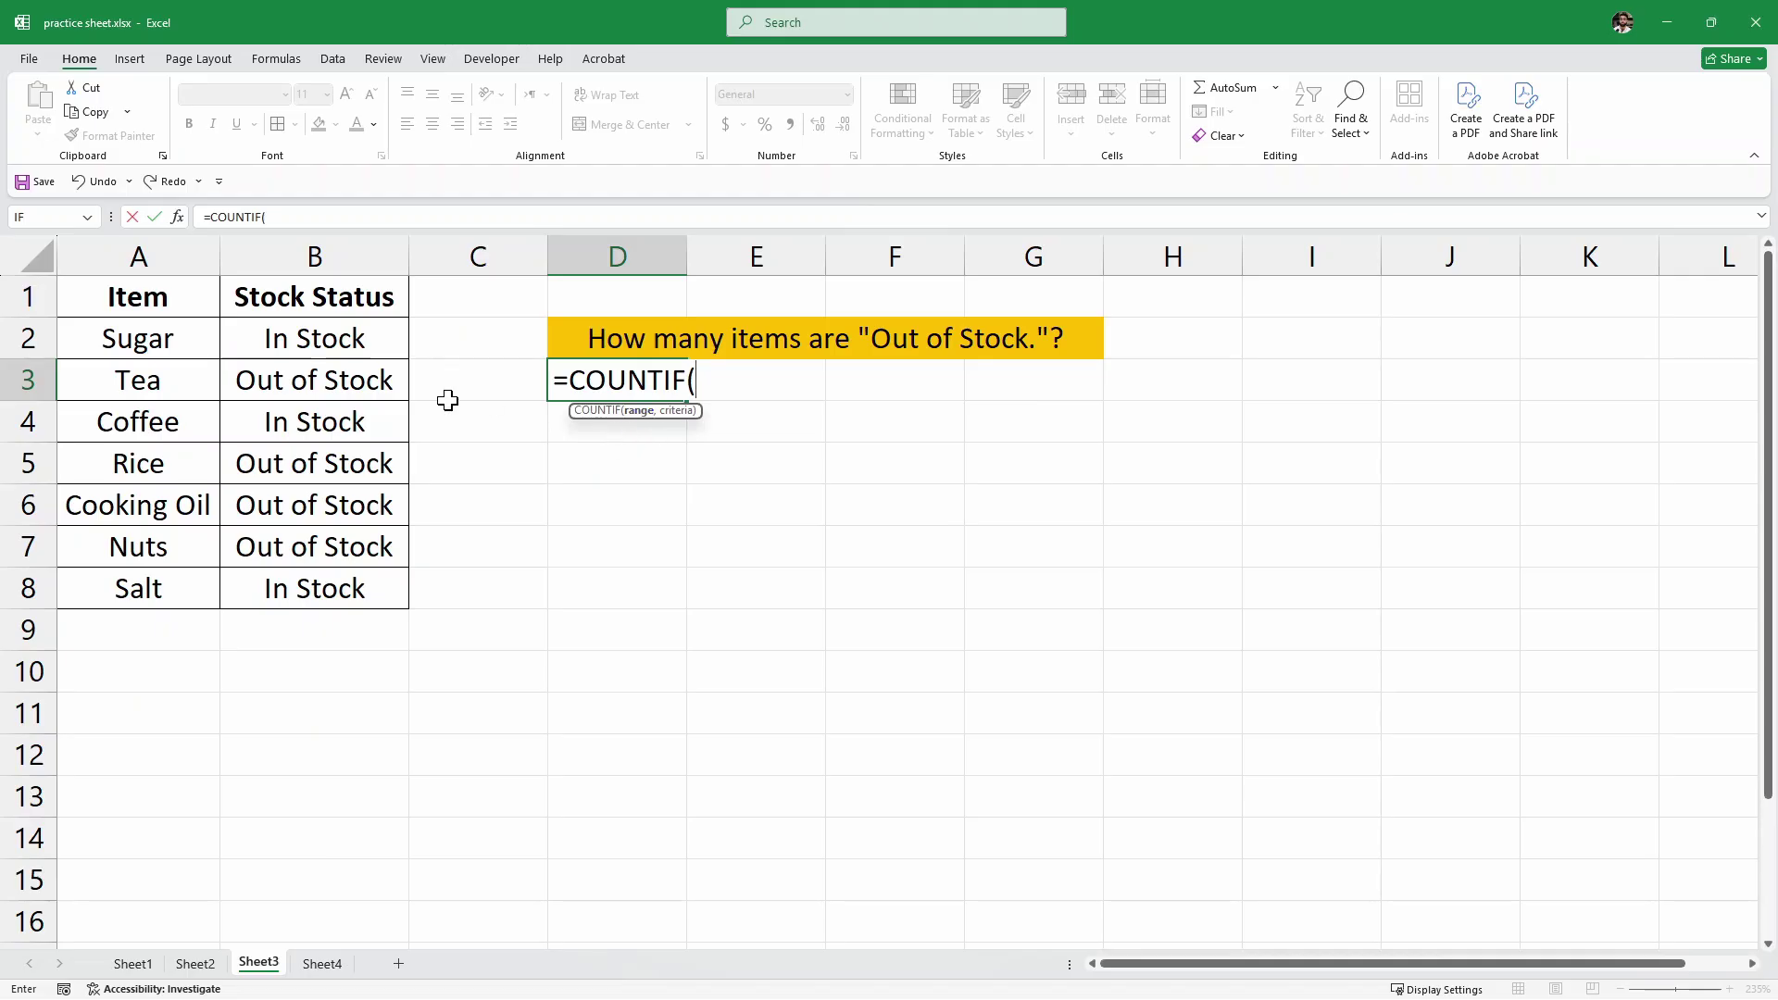
left_click_drag(246, 345, 346, 589)
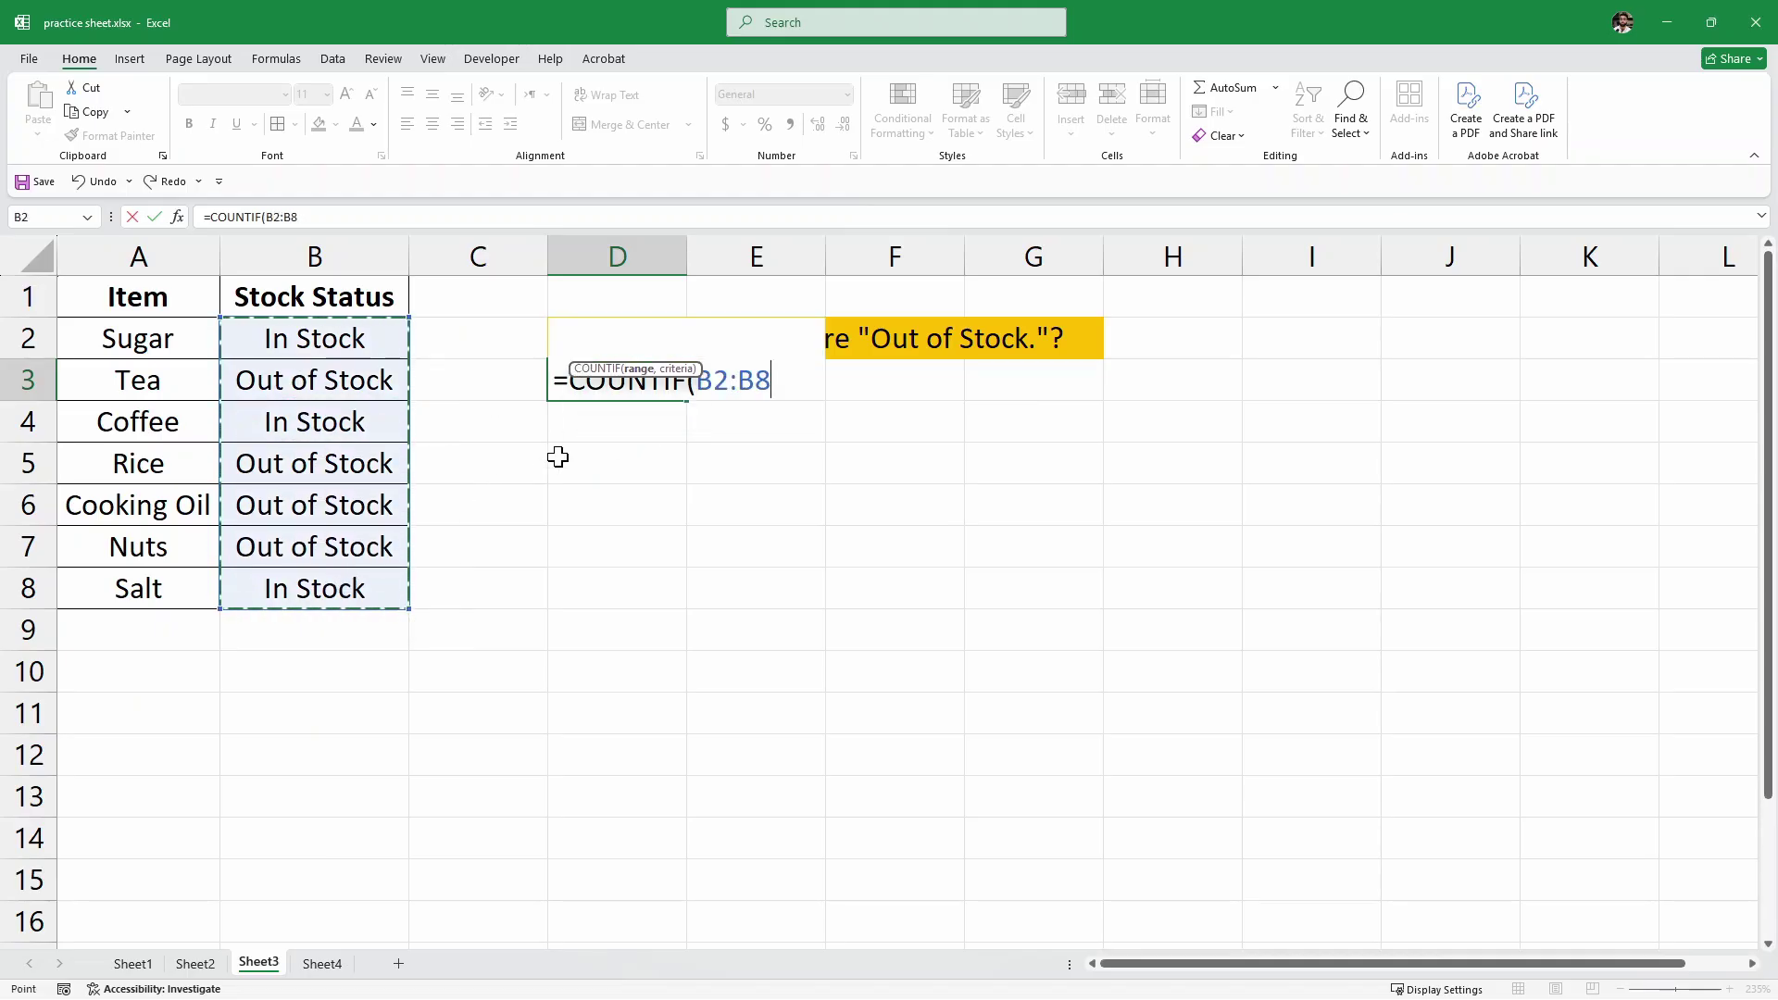
type(",")
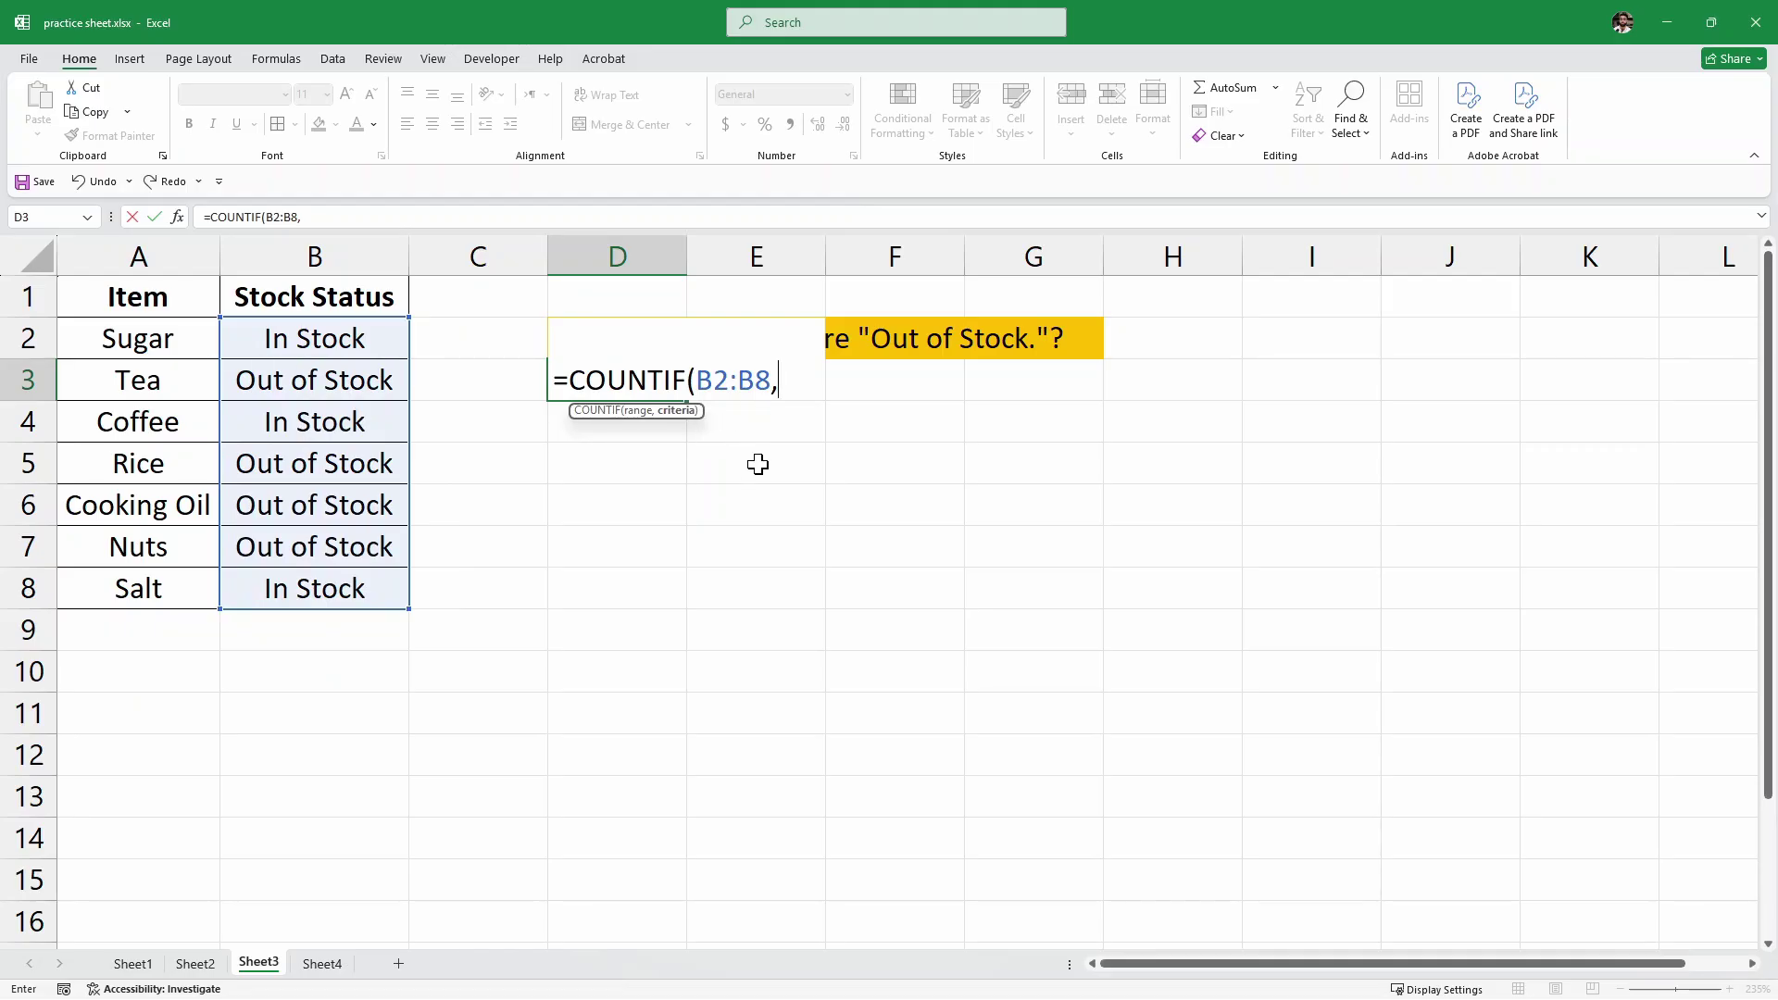
type("\"Out of")
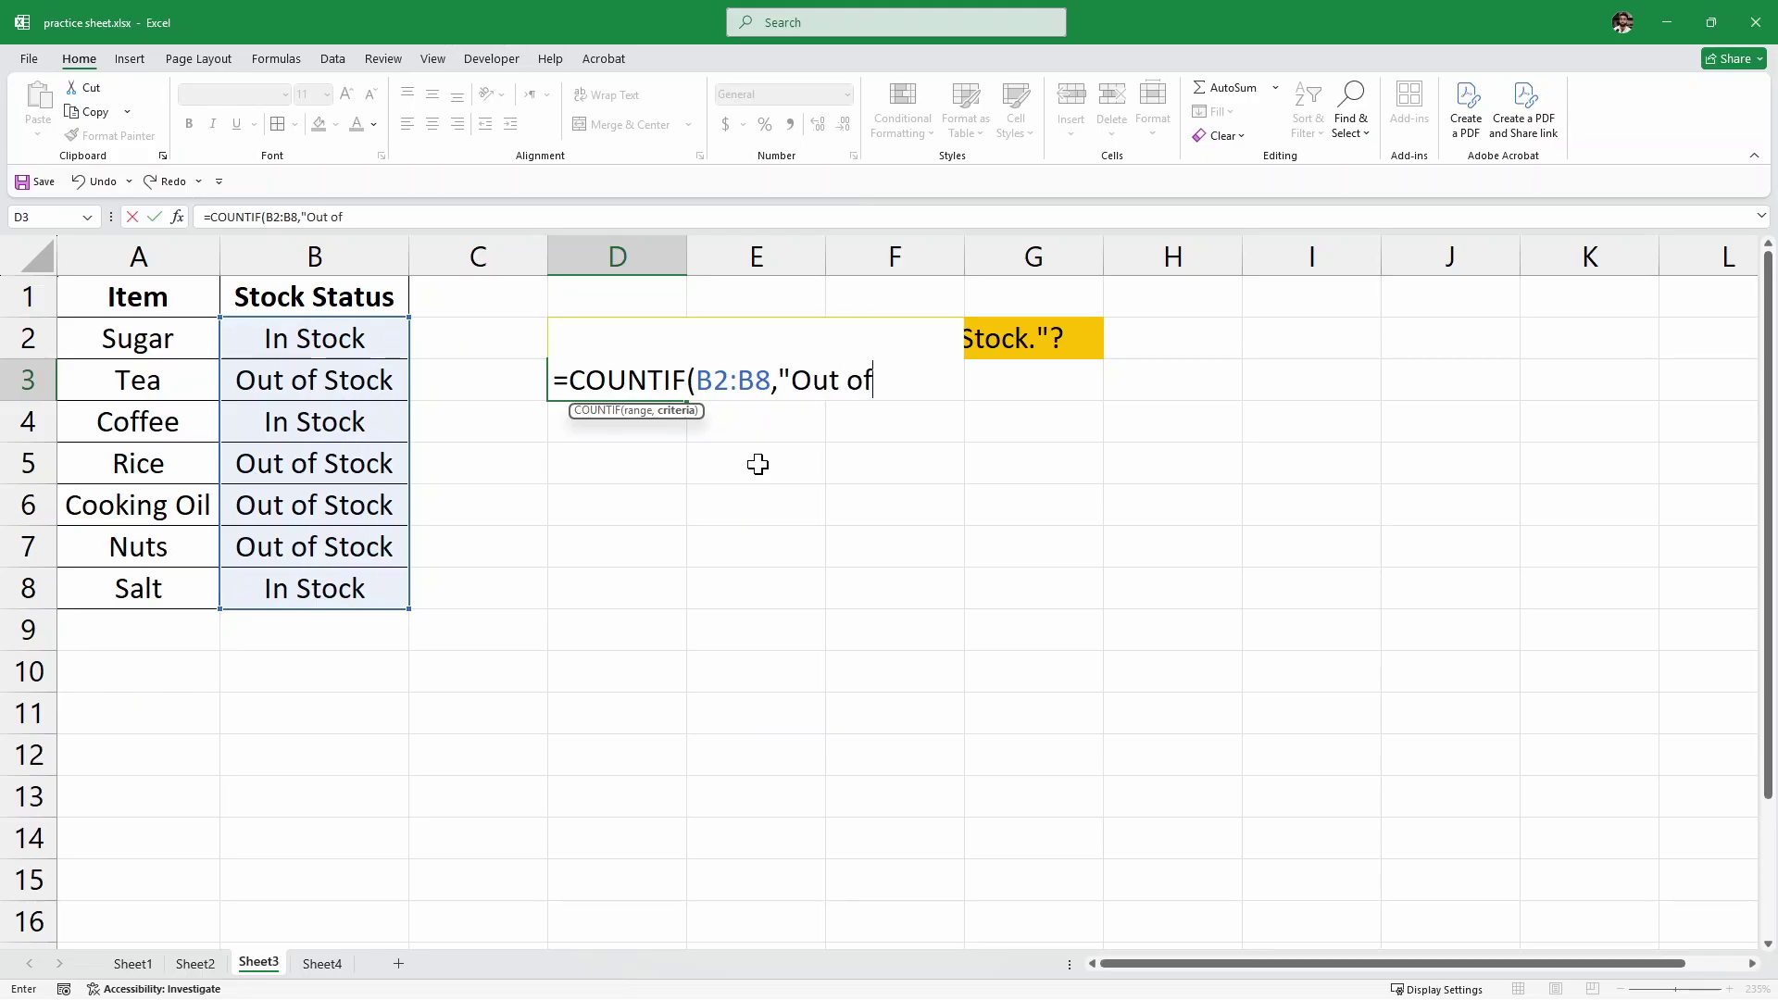
type(" Stock\"")
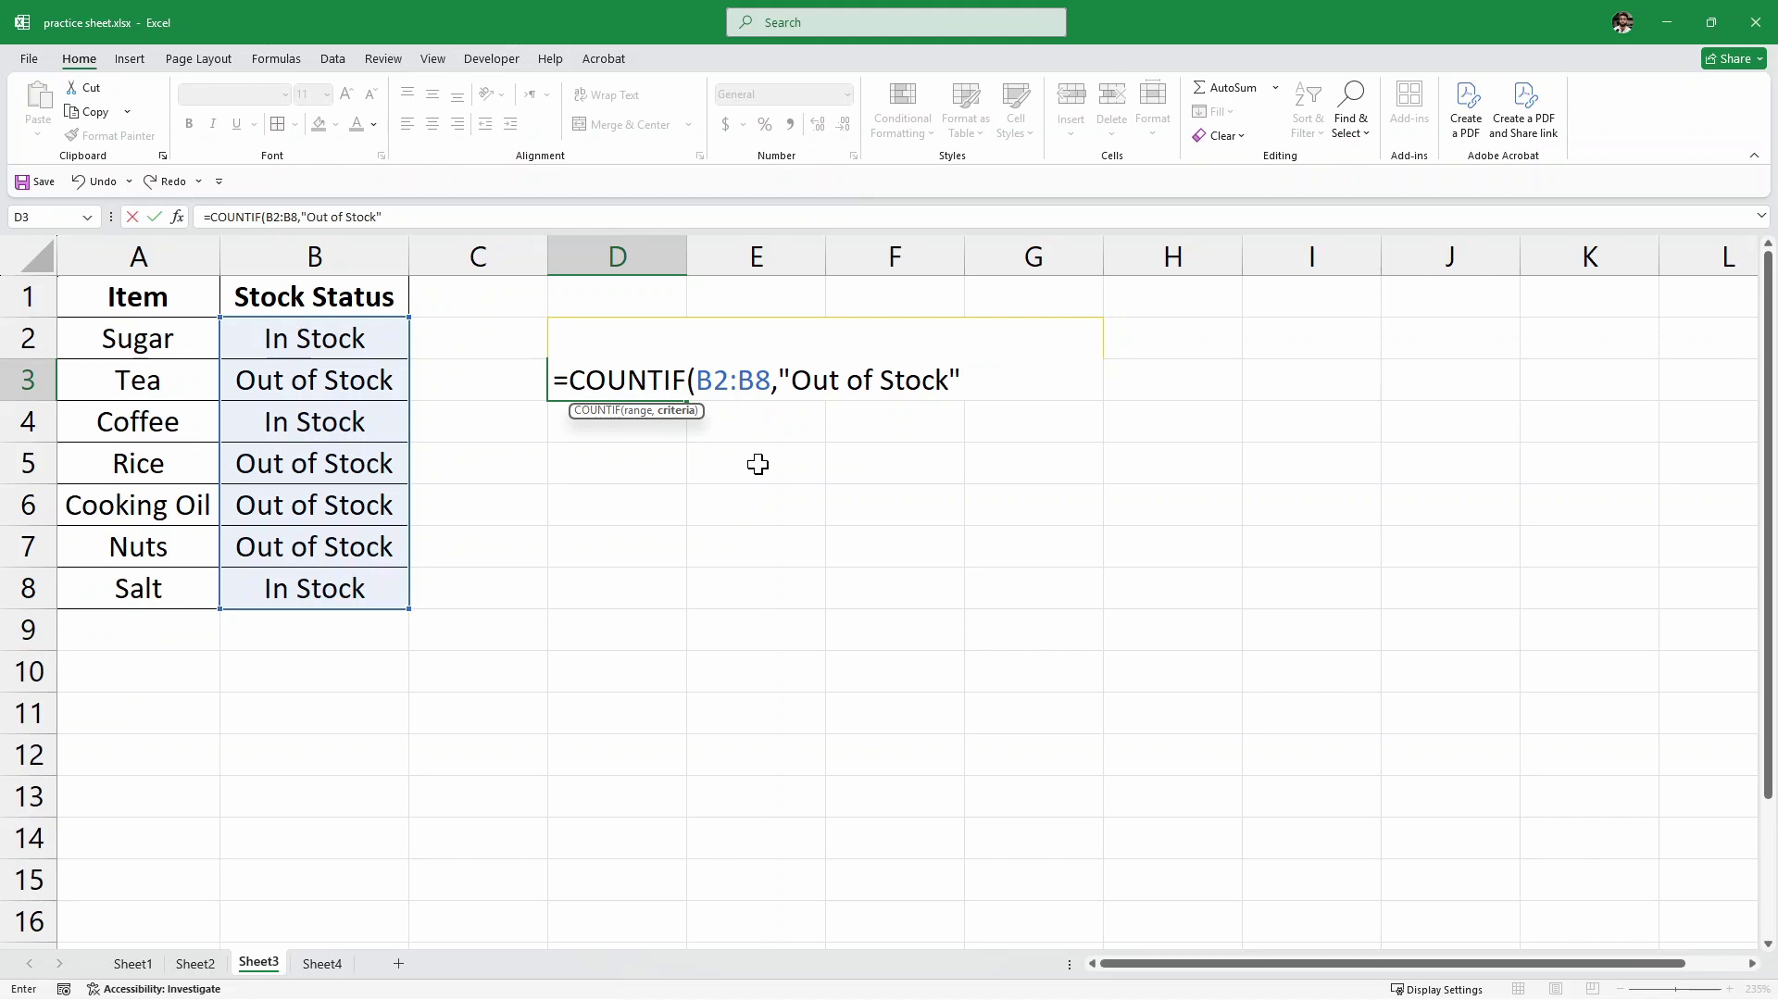
type(")")
key("Return")
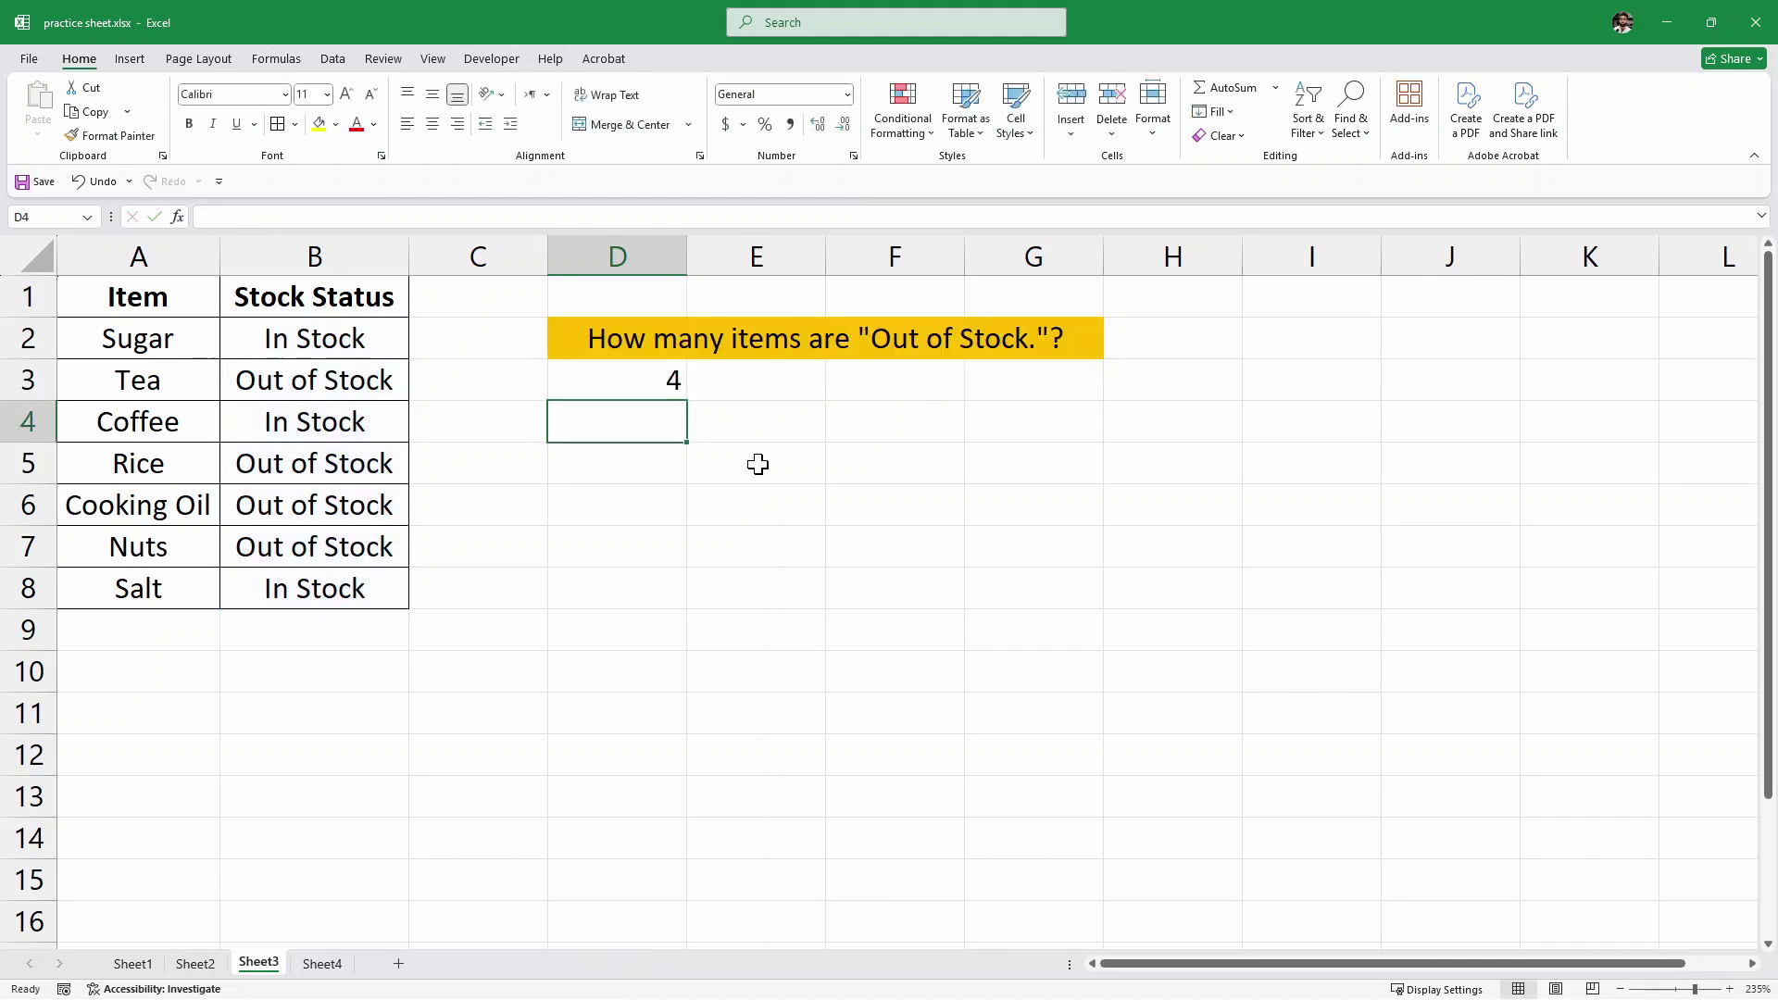
Step: Verify the count of 4 against the Out of Stock entries, then move to Sheet4
left_click(609, 376)
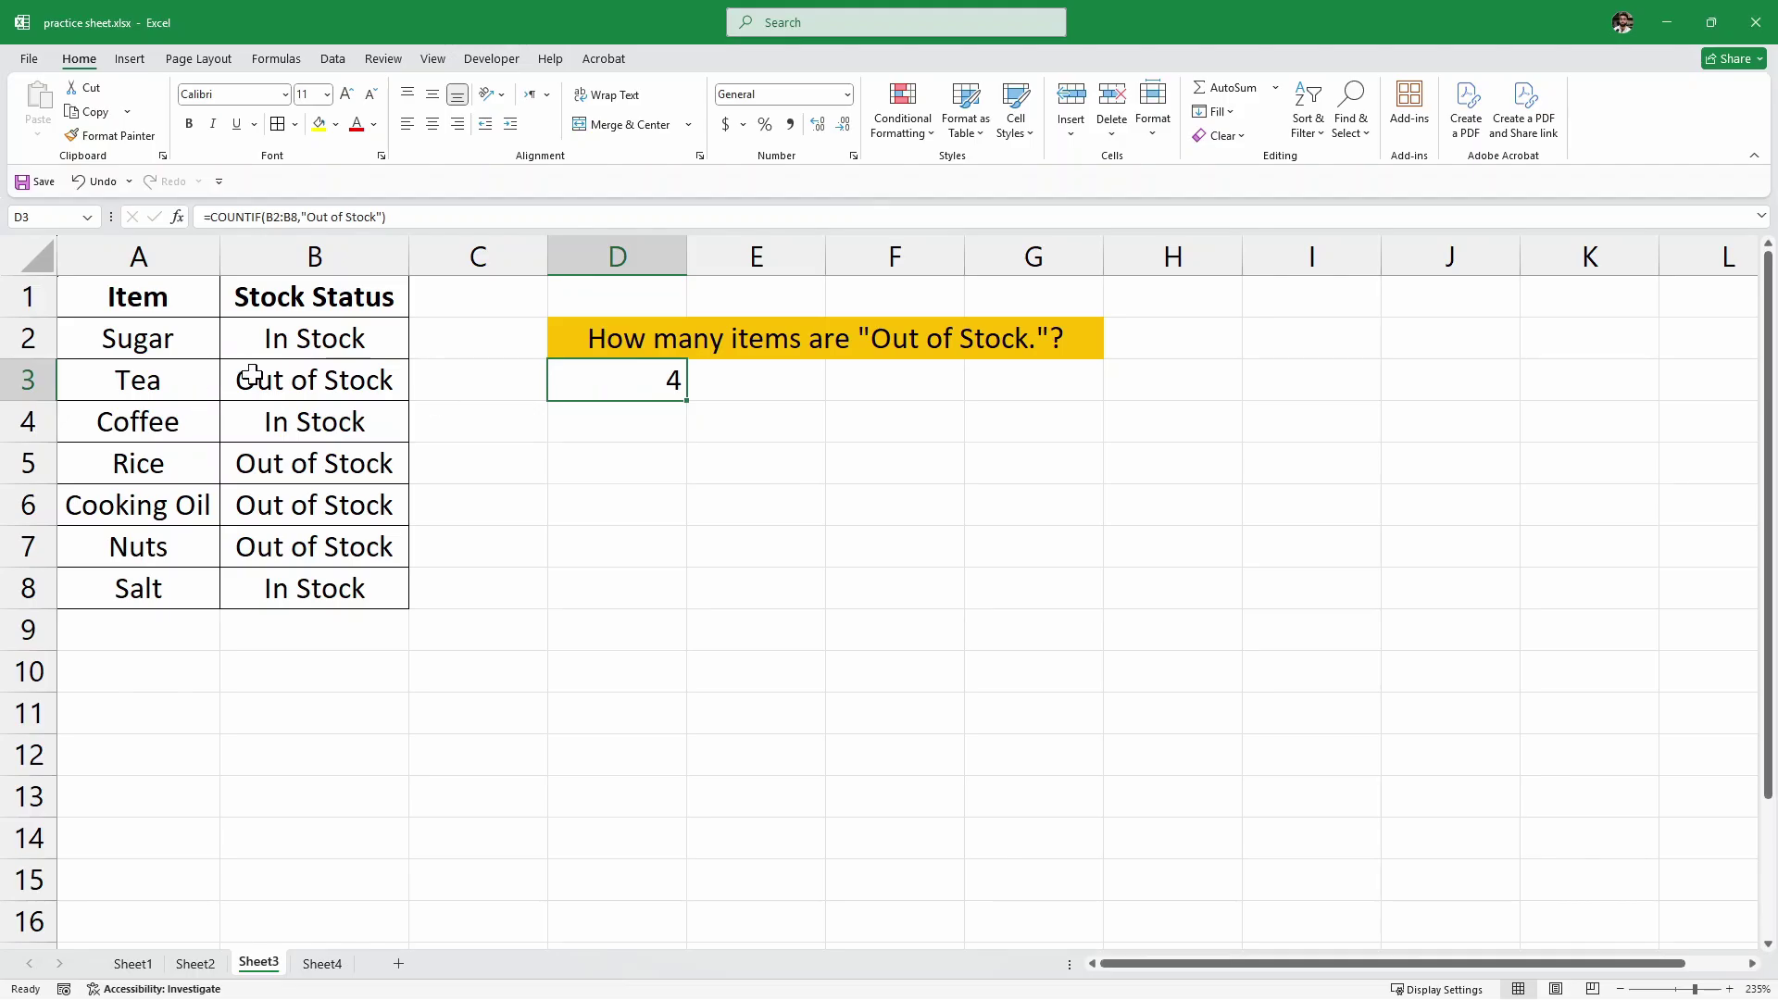
left_click(305, 381)
left_click(321, 468)
left_click(345, 509)
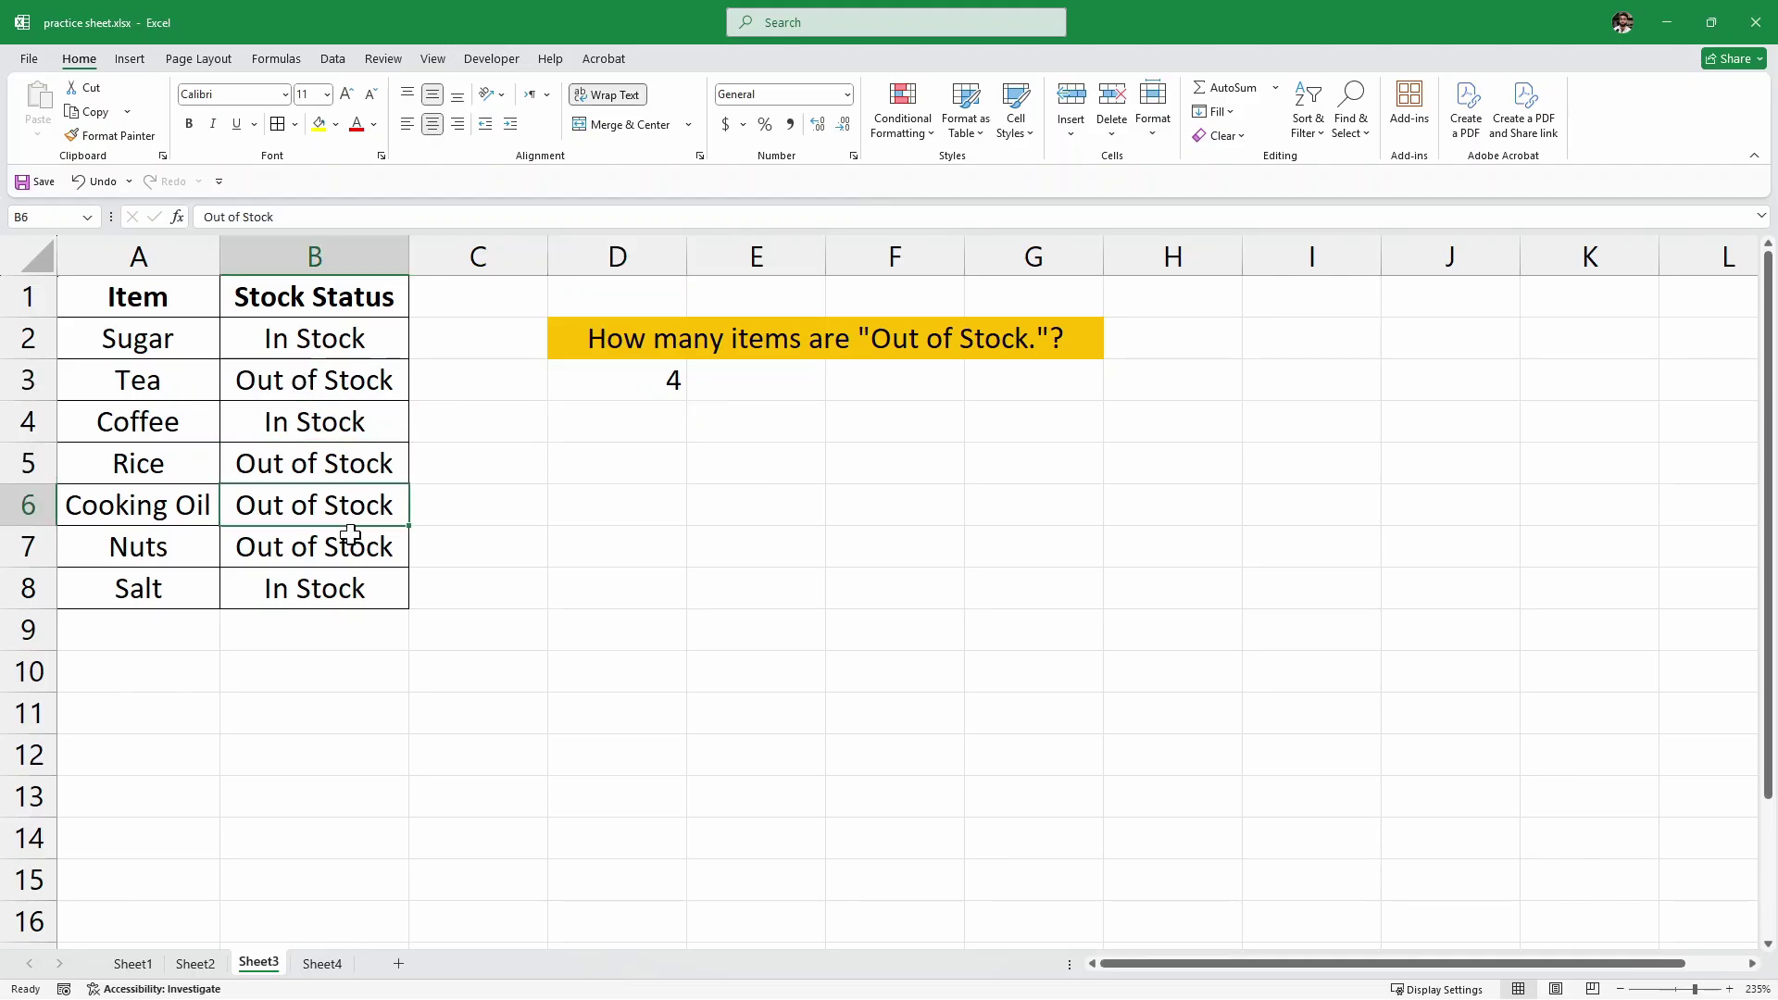
left_click(361, 552)
left_click(764, 390)
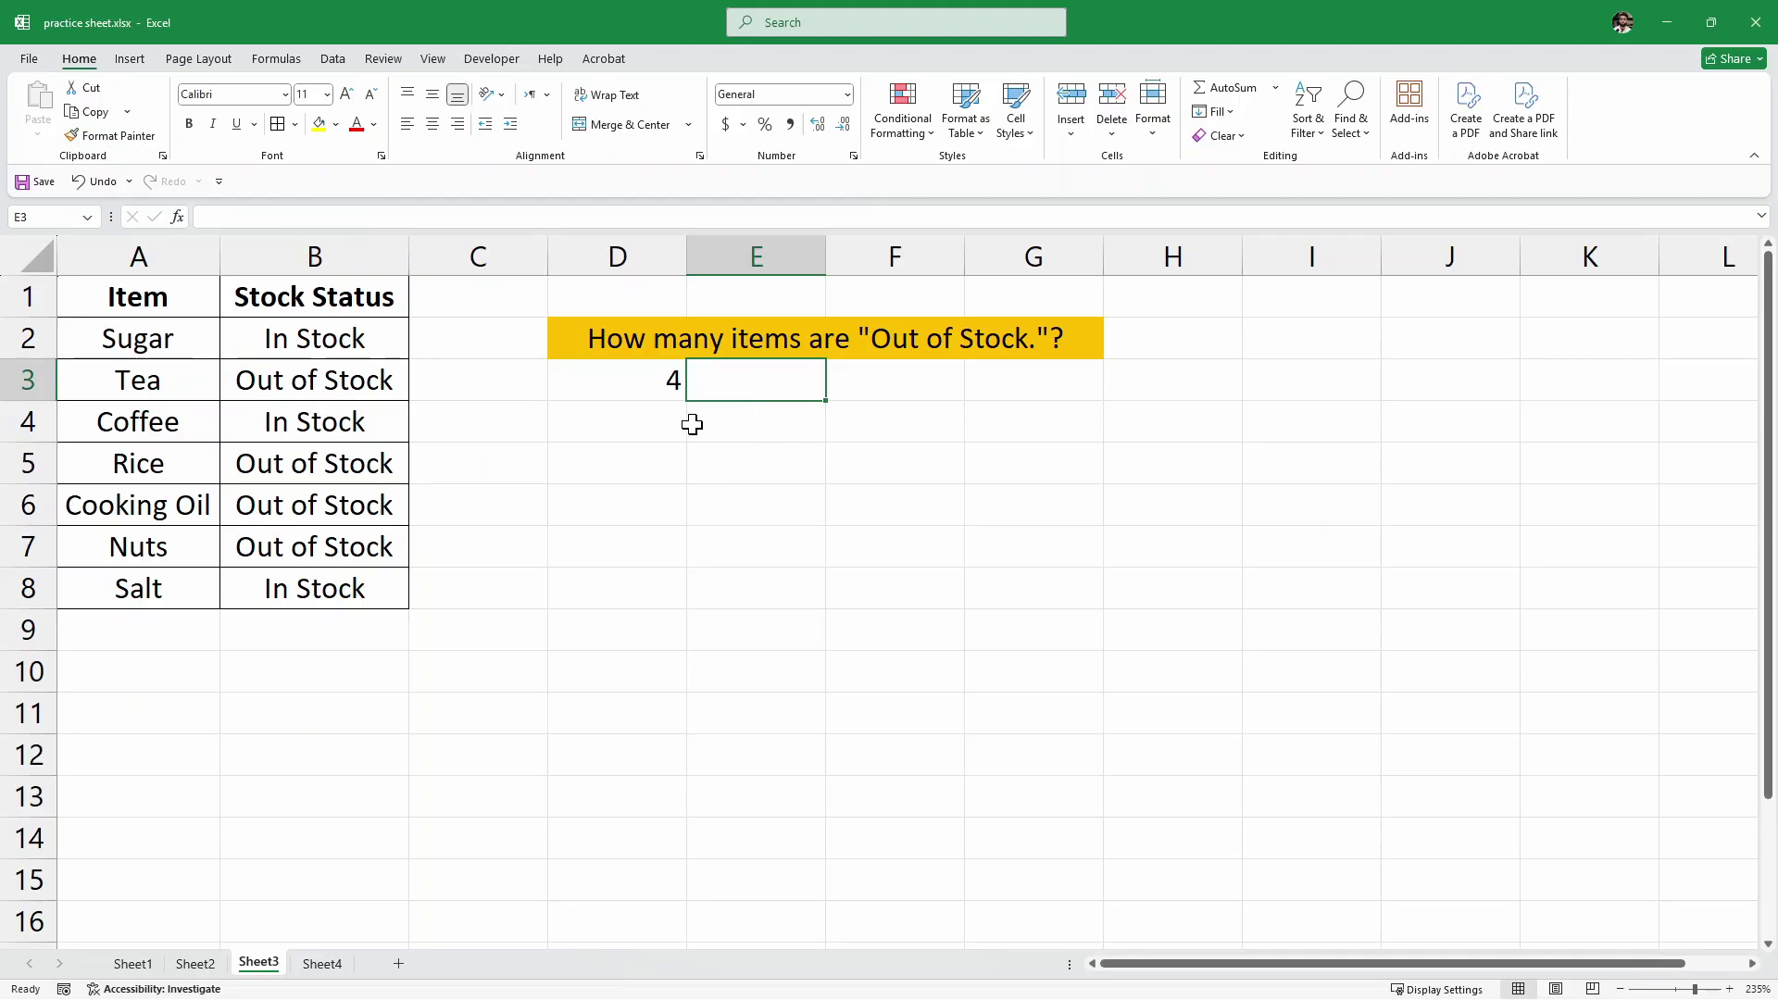
left_click(322, 966)
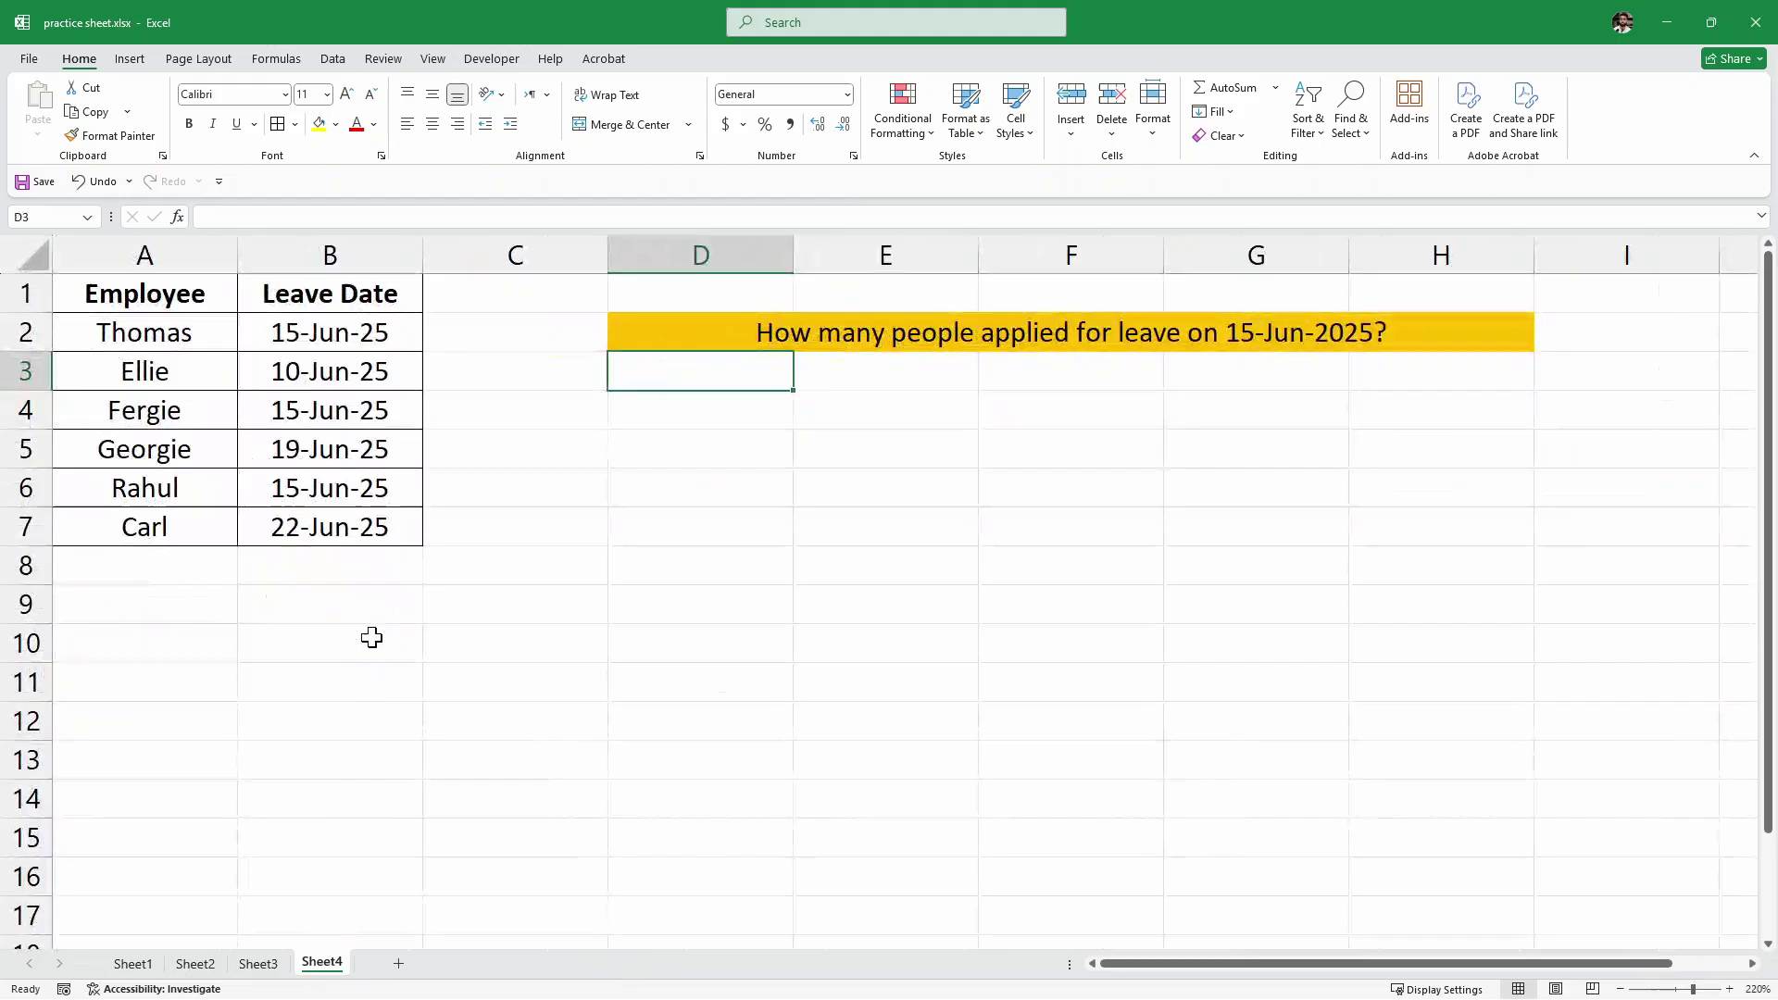
Step: Review the Employee and Leave Date headers and leave question, then start editing D3
left_click(92, 293)
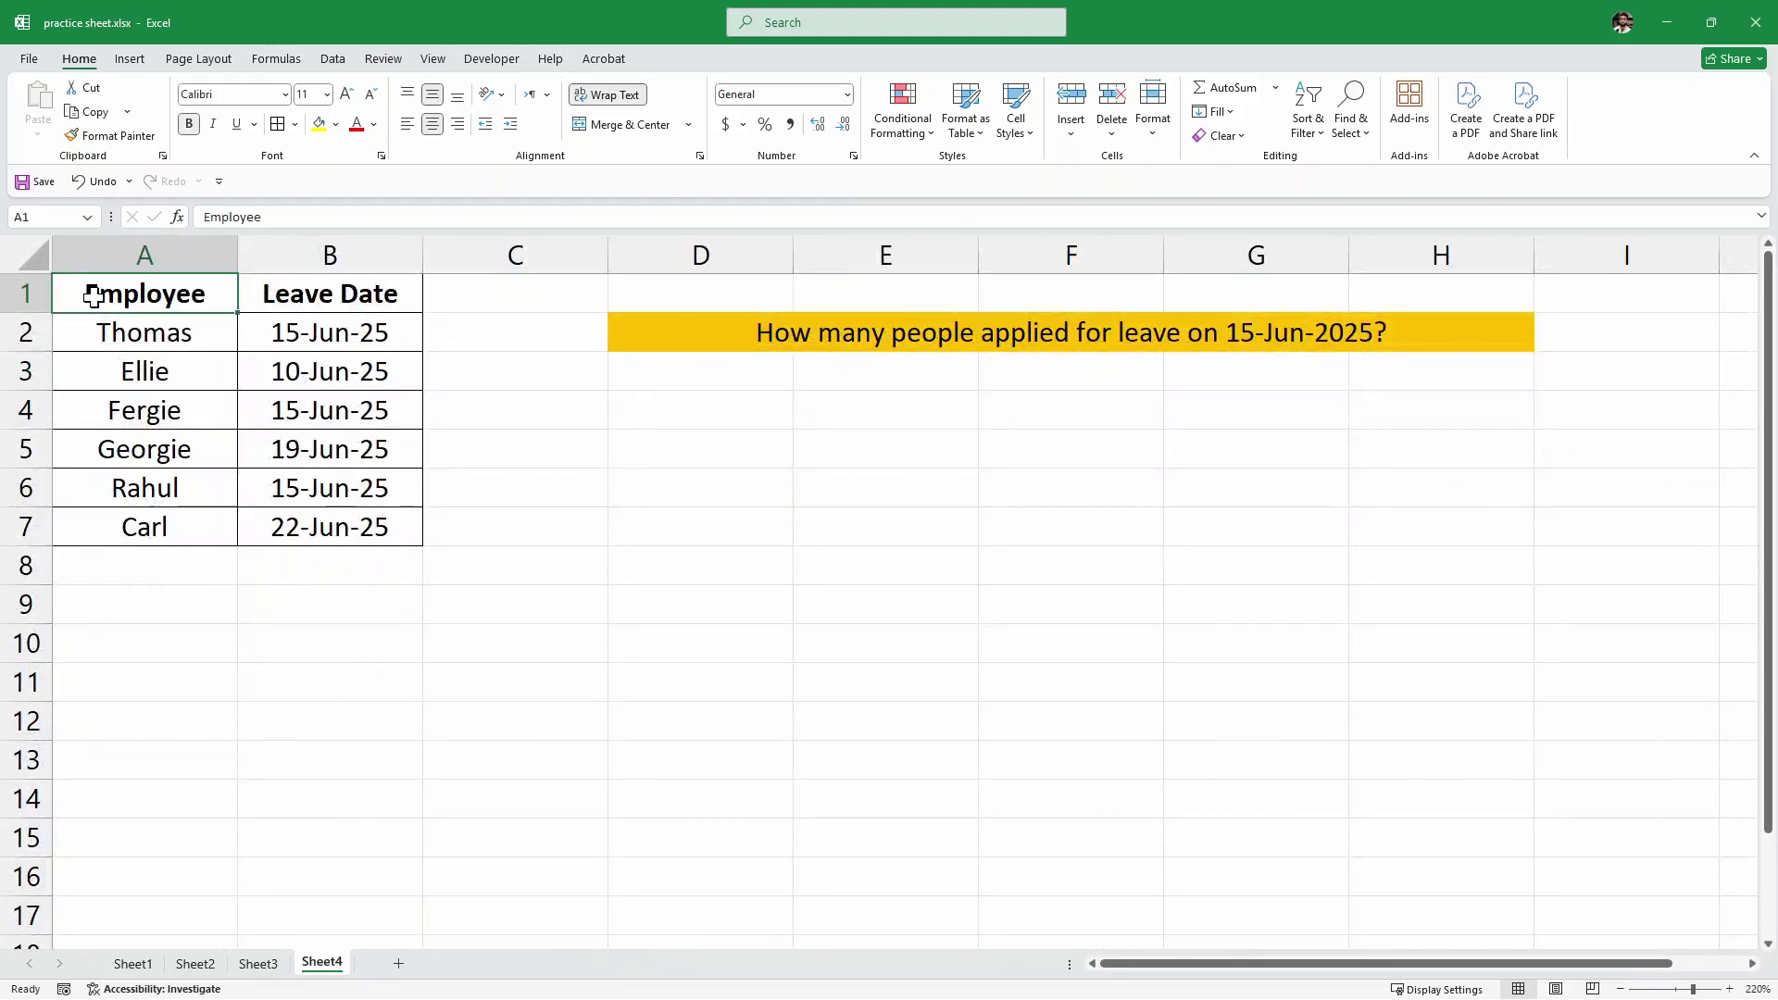
left_click(281, 292)
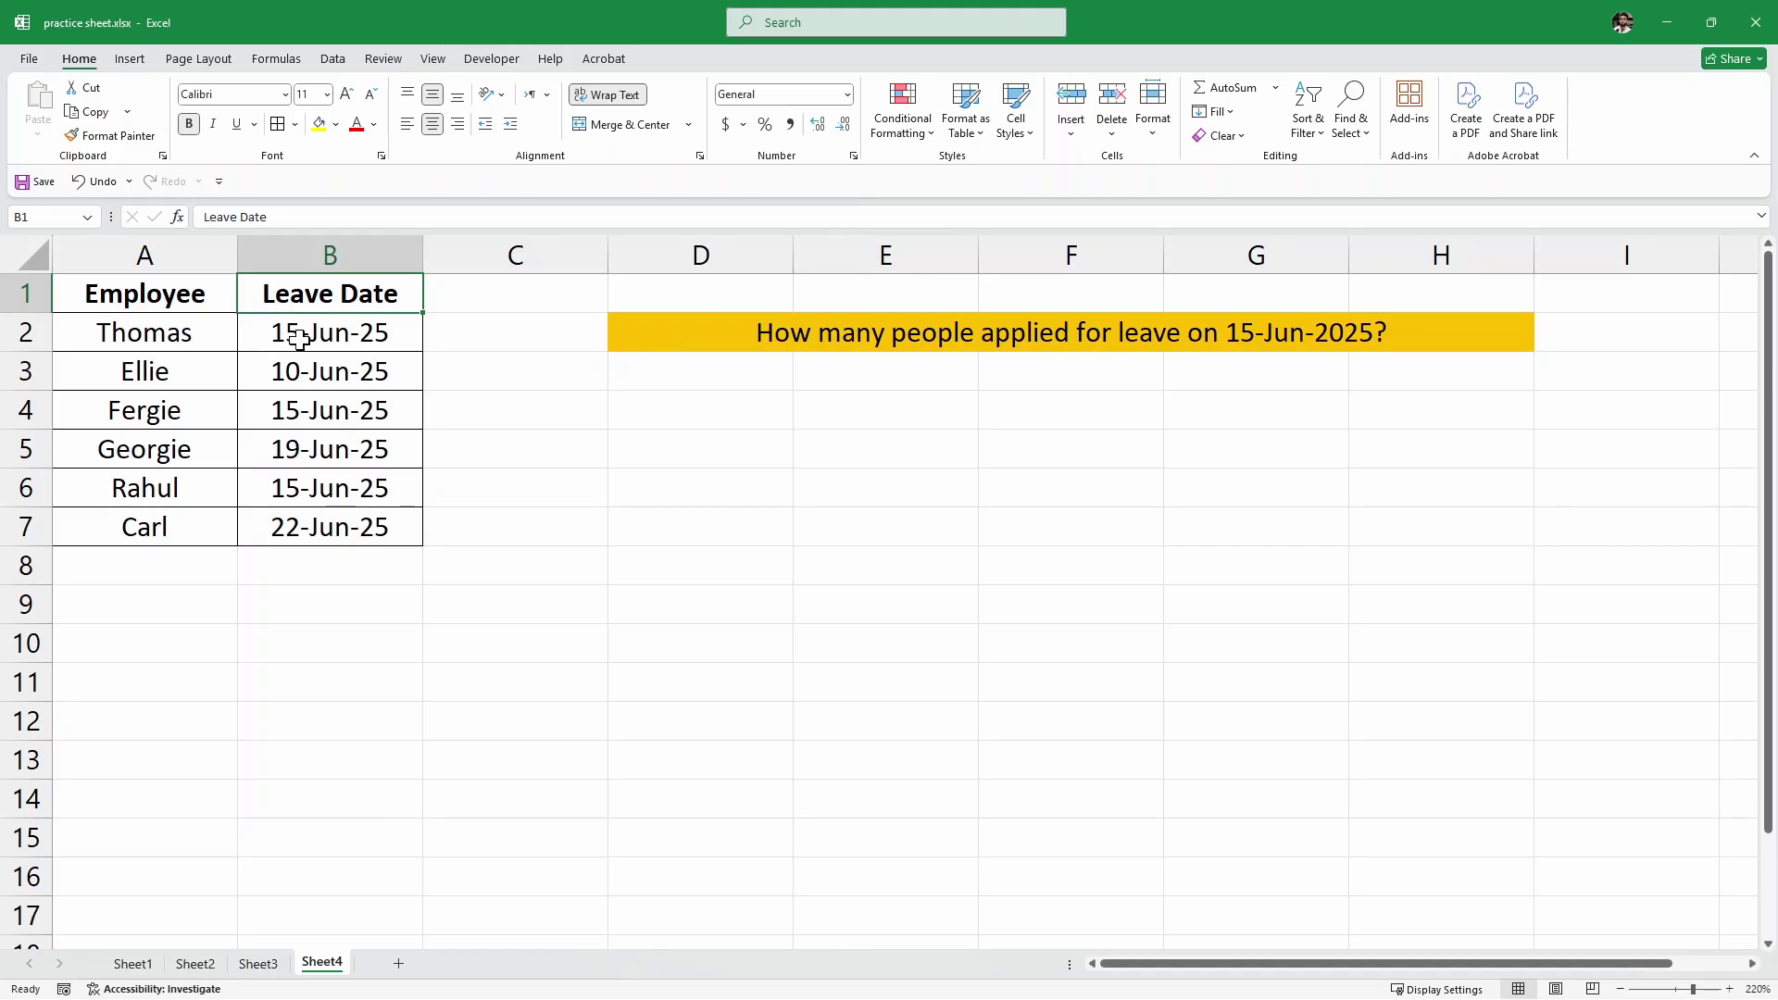
left_click(730, 331)
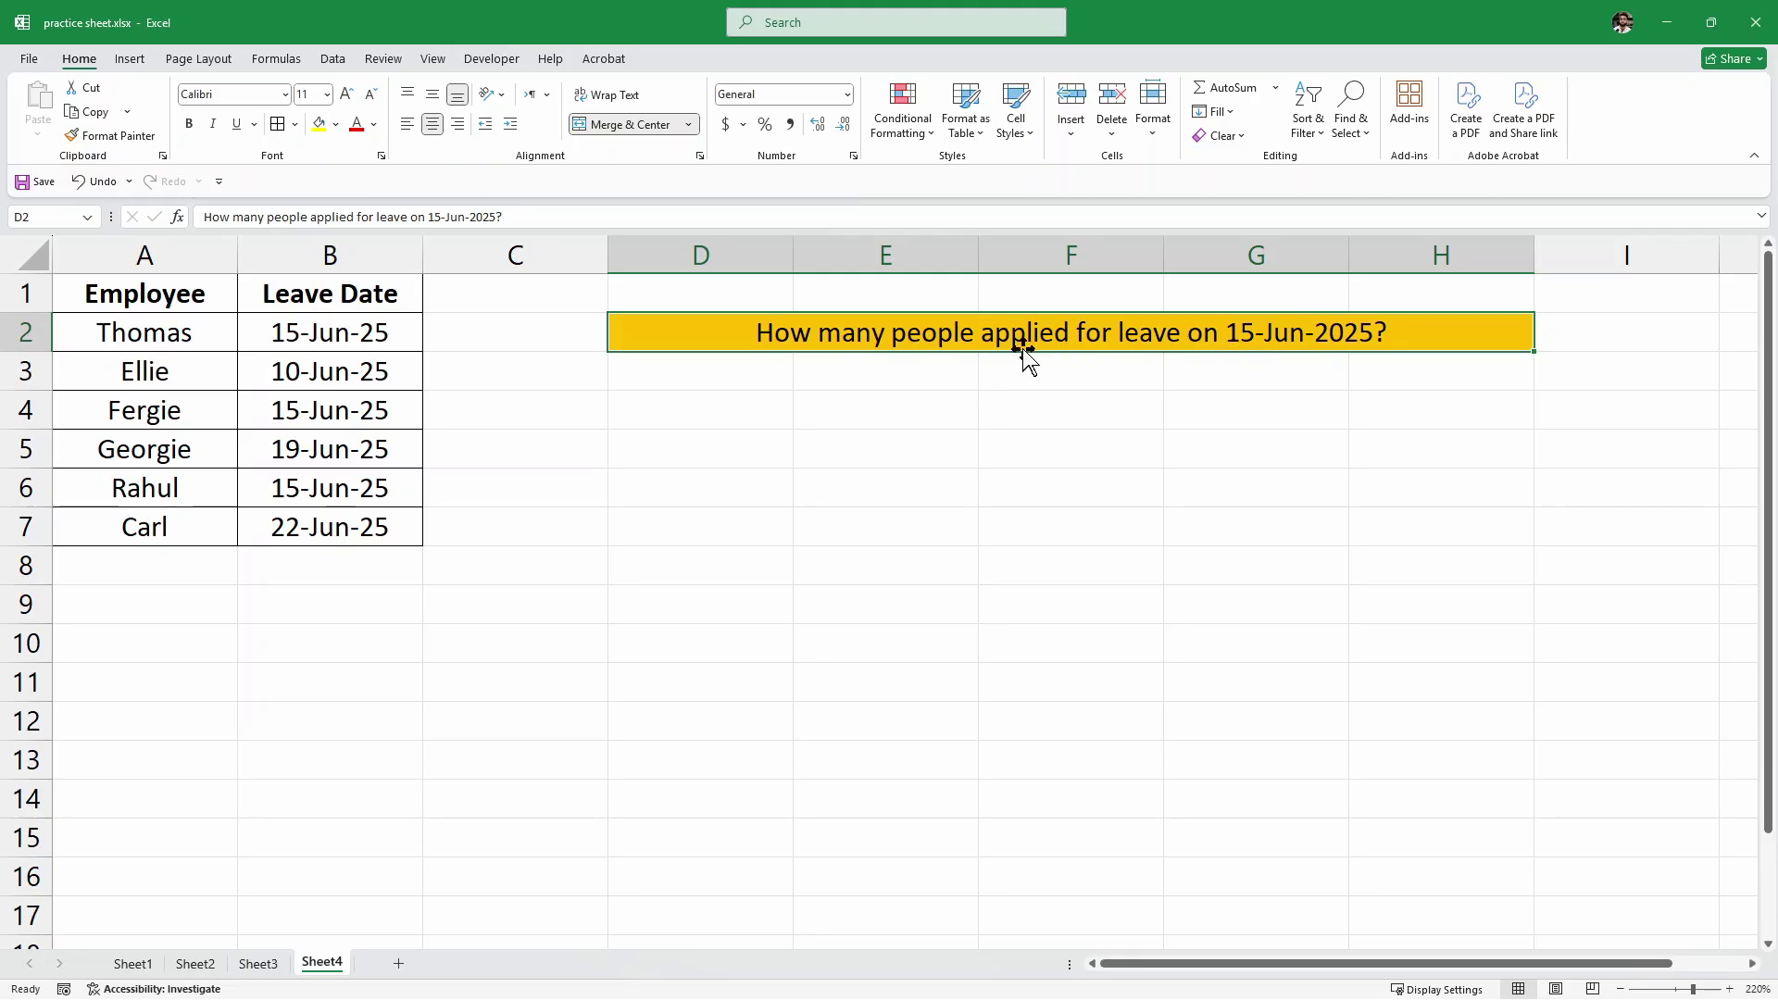
double_click(707, 370)
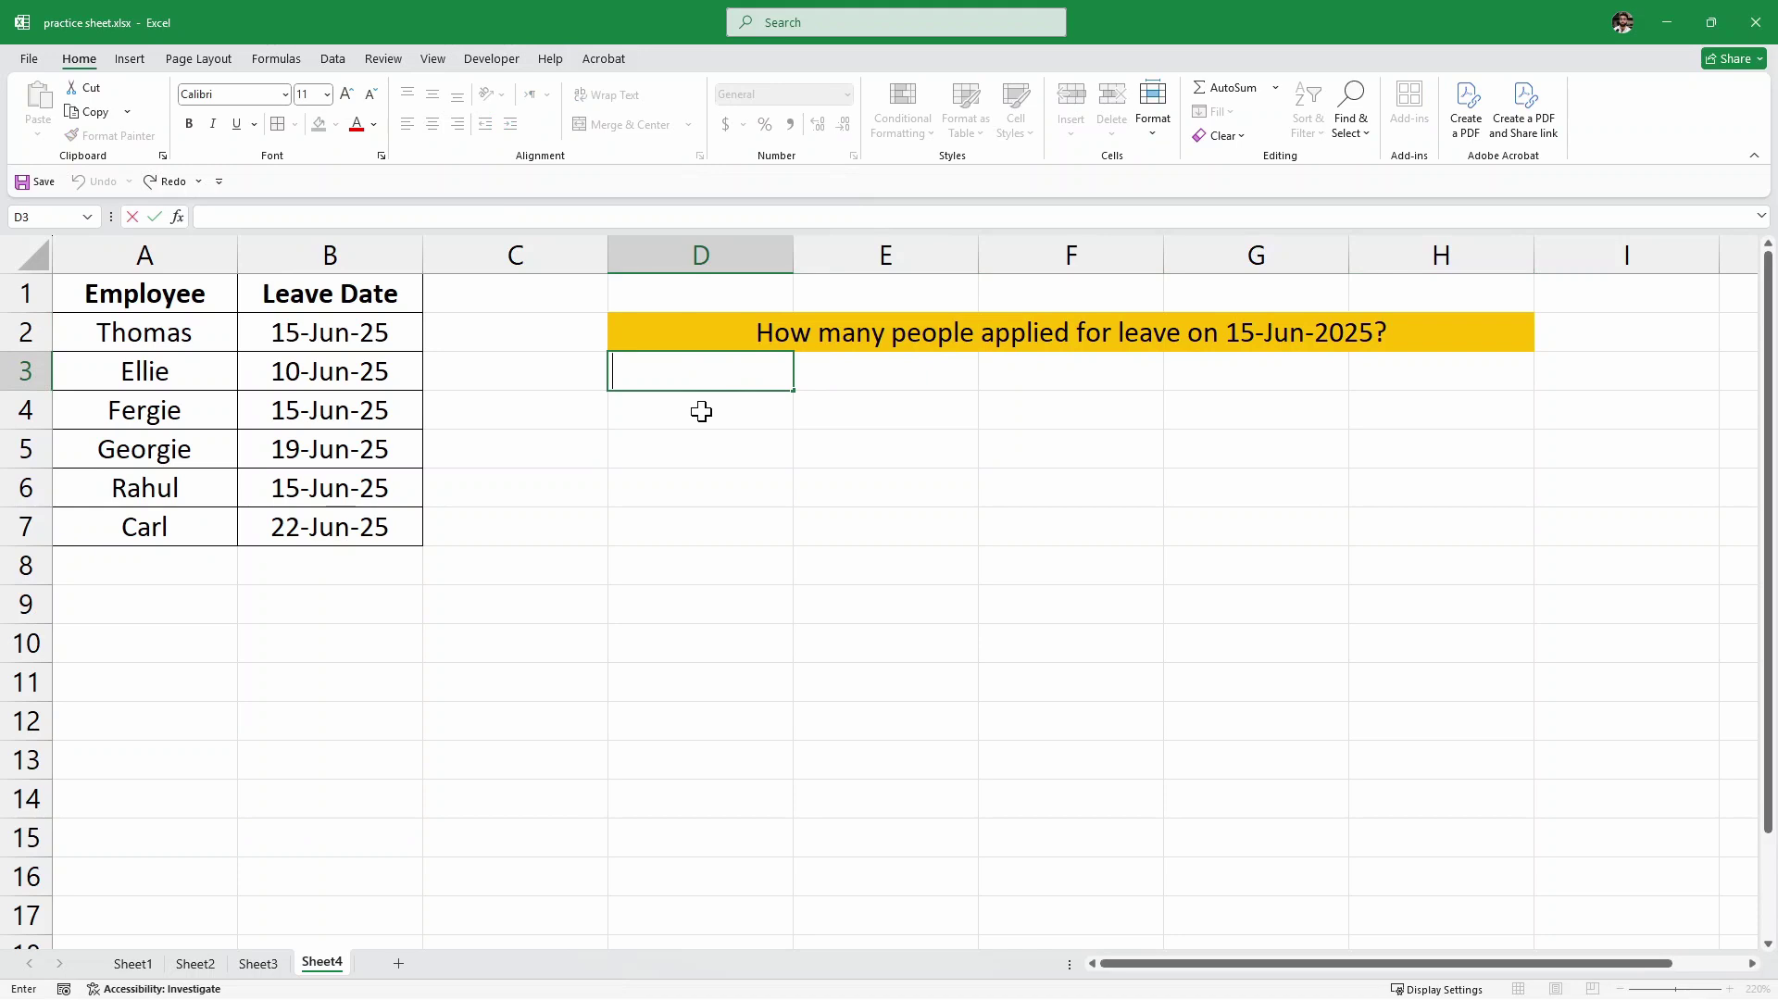
Step: Enter =COUNTIF(B2:B7,"15-Jun-2025") in D3, returning 3 employees on leave
type("=COUNTIF")
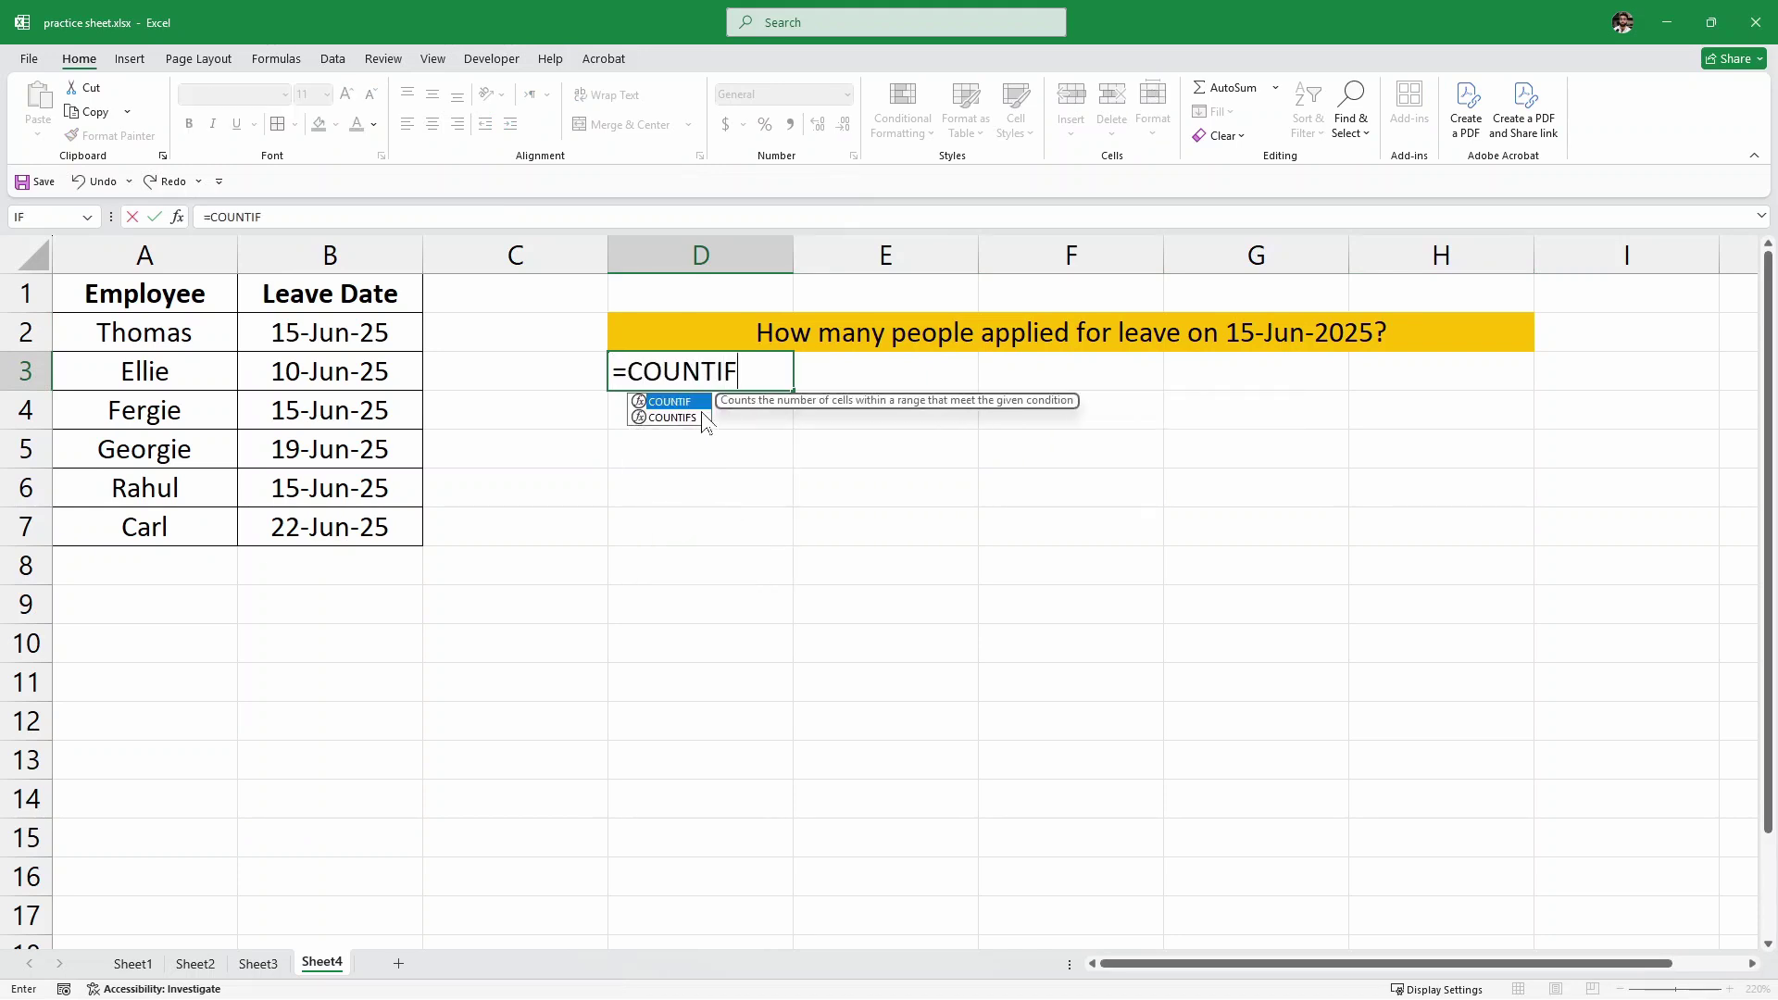
type("(")
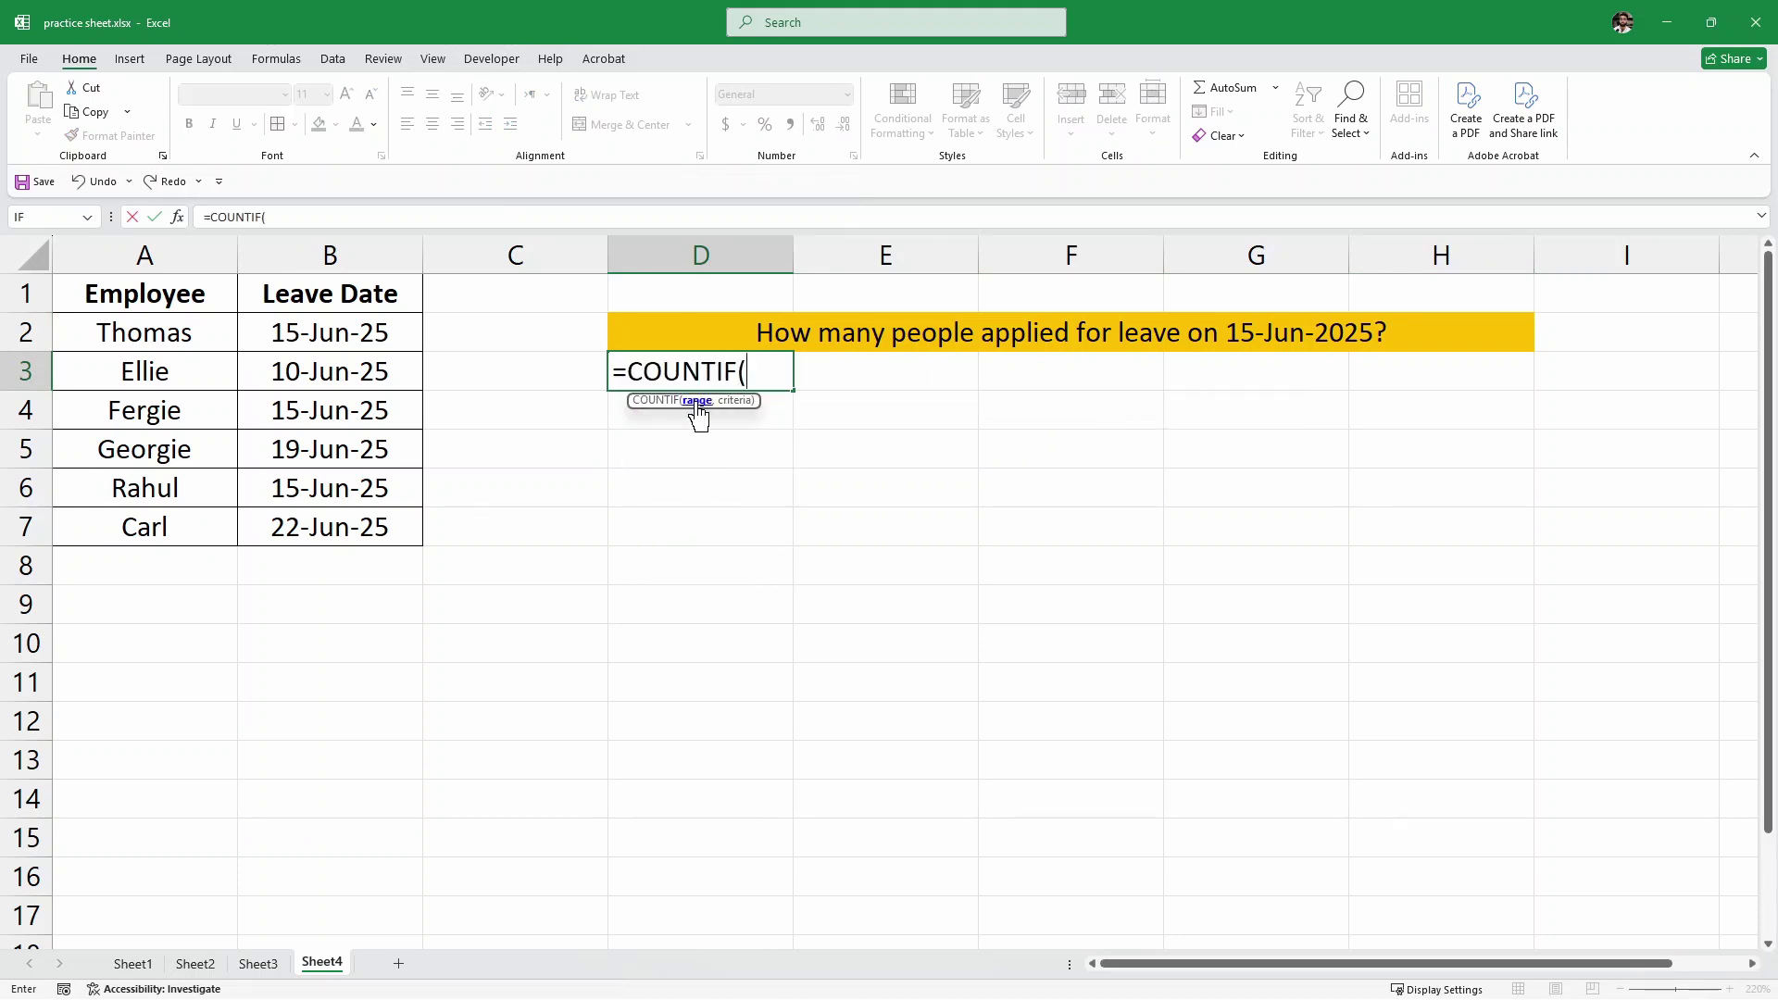
left_click(306, 349)
left_click_drag(306, 348, 386, 535)
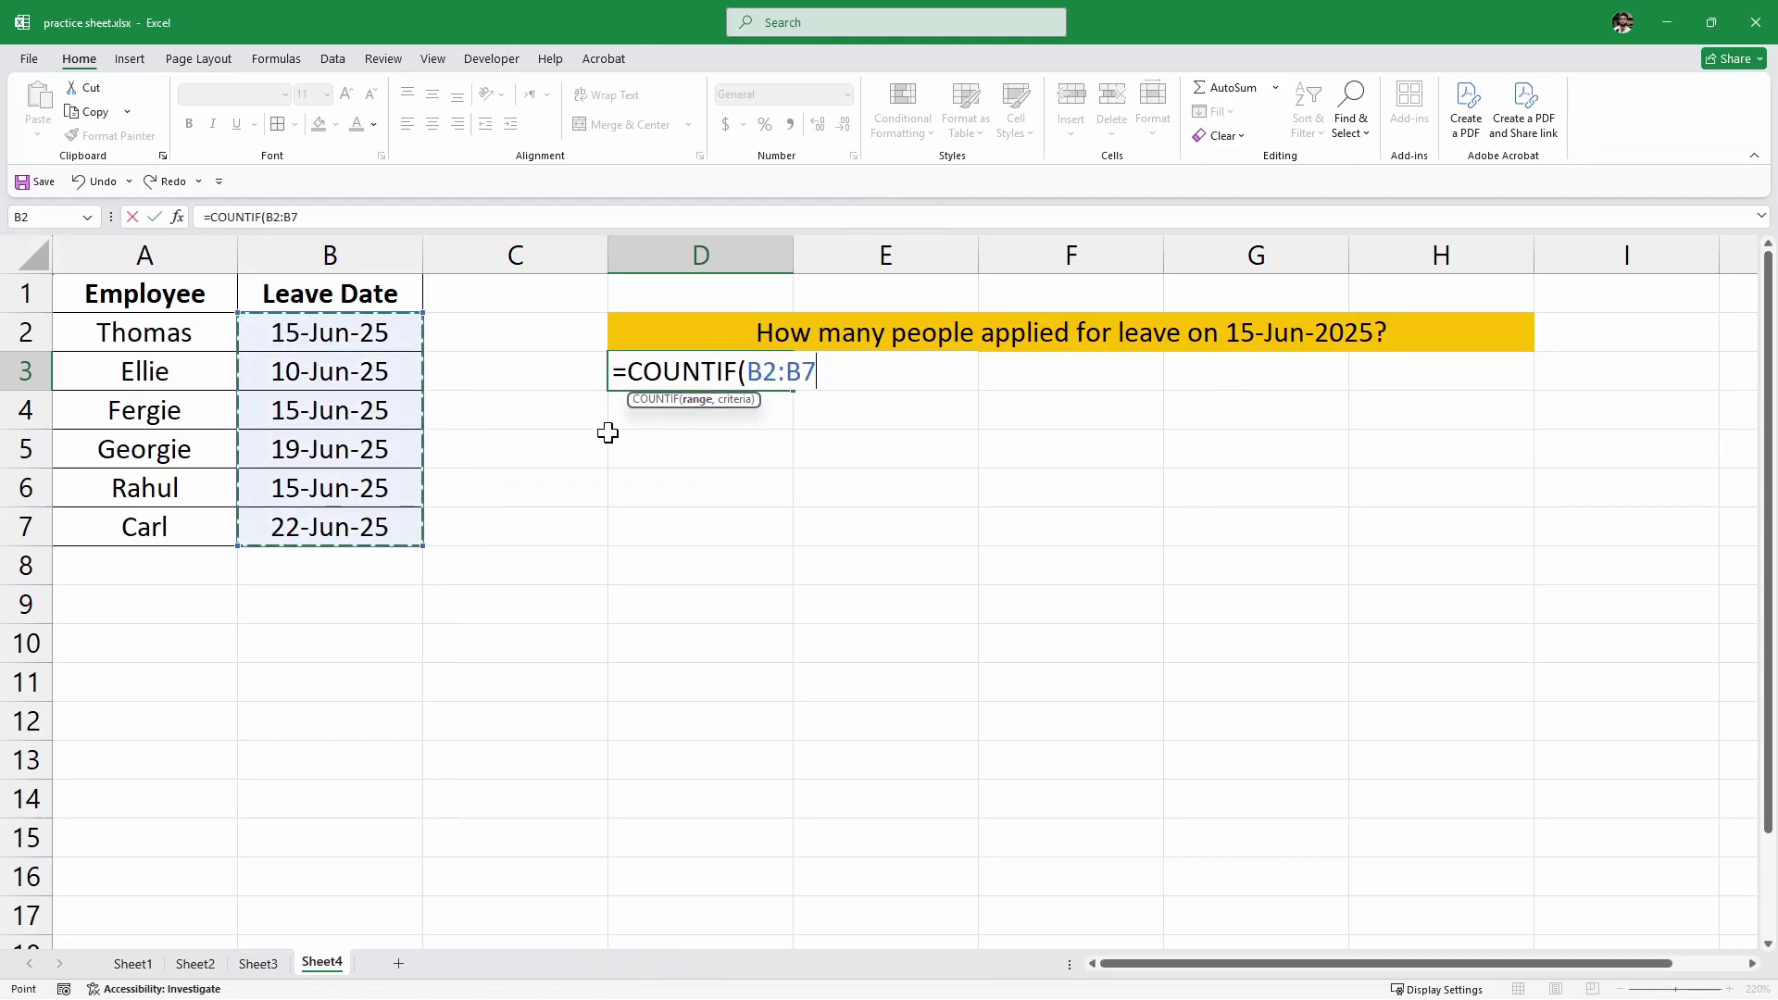
type(",")
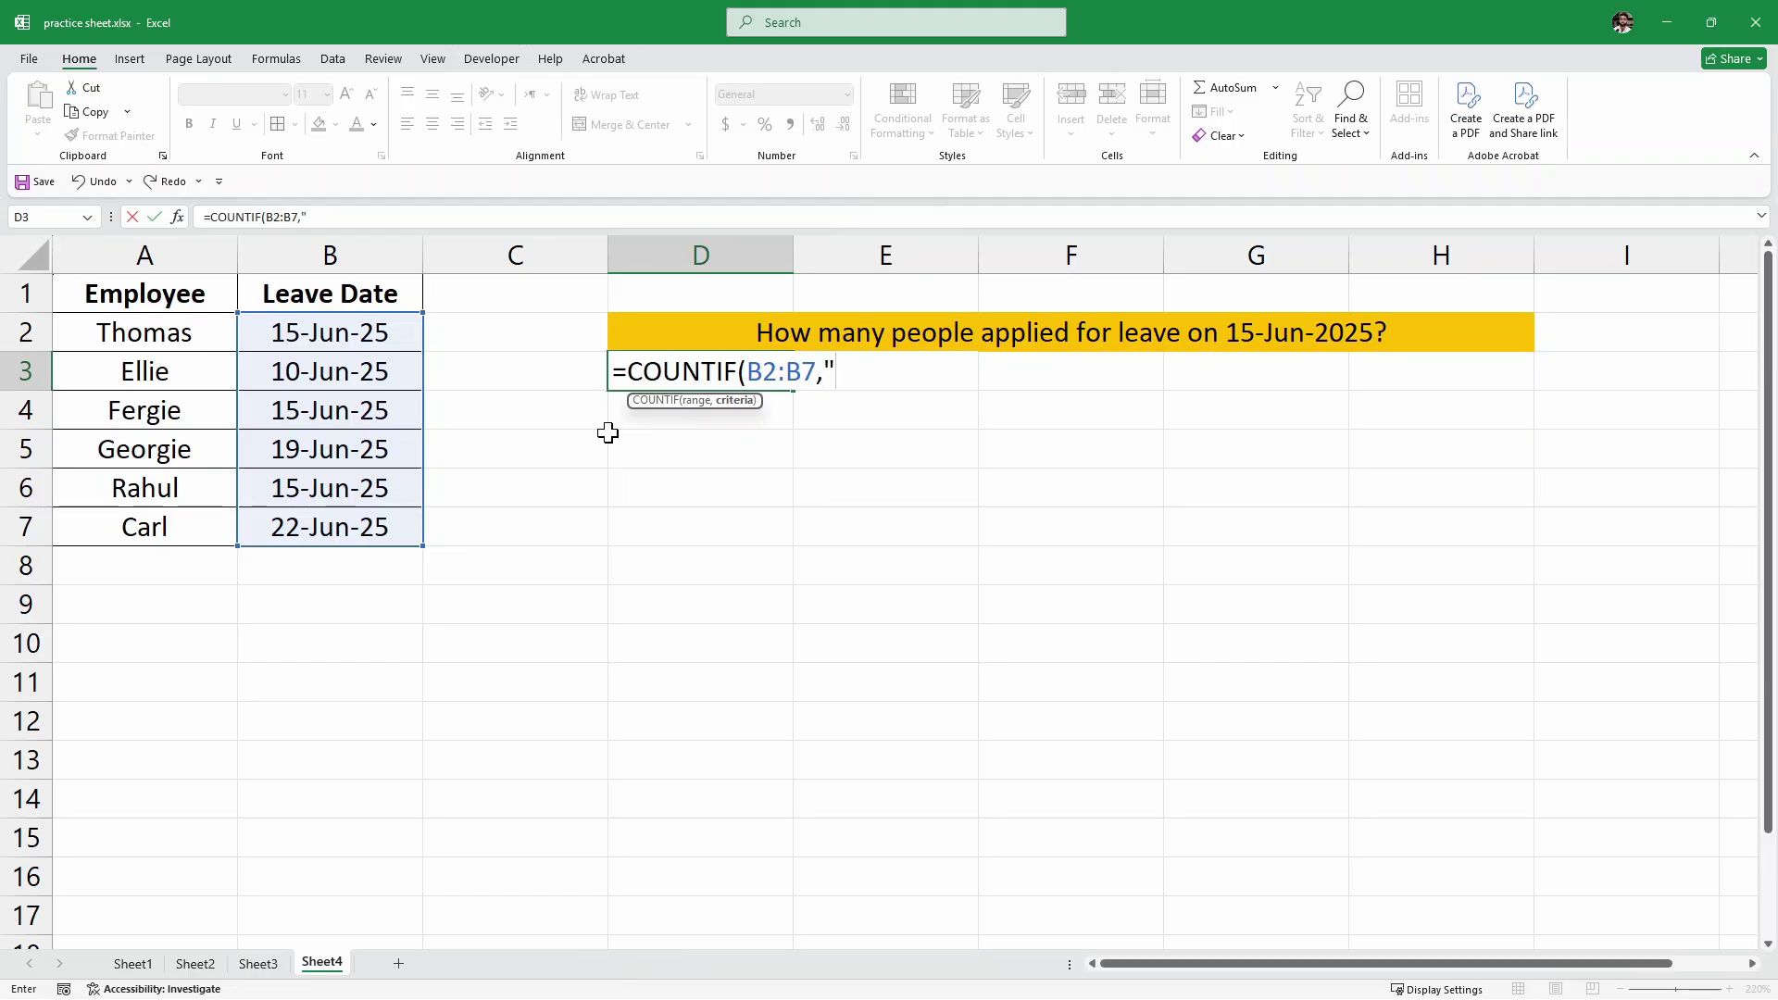
type("\"15-JU")
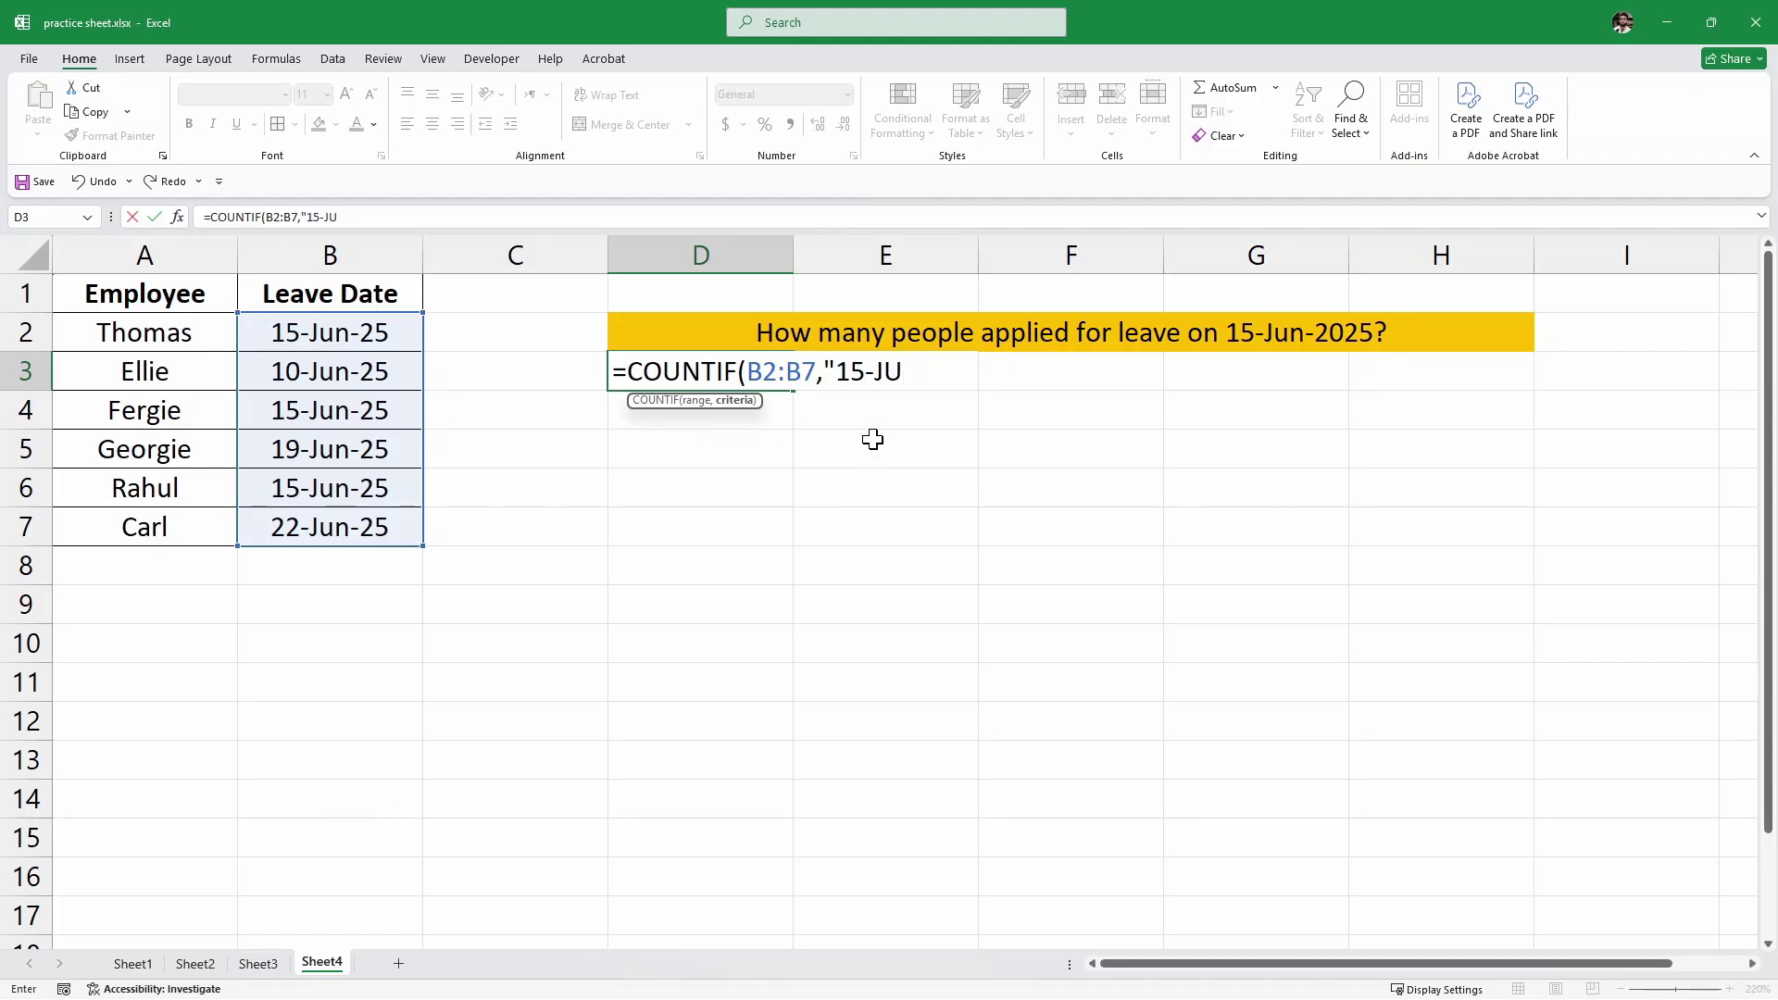
key("BackSpace")
type("un-2025")
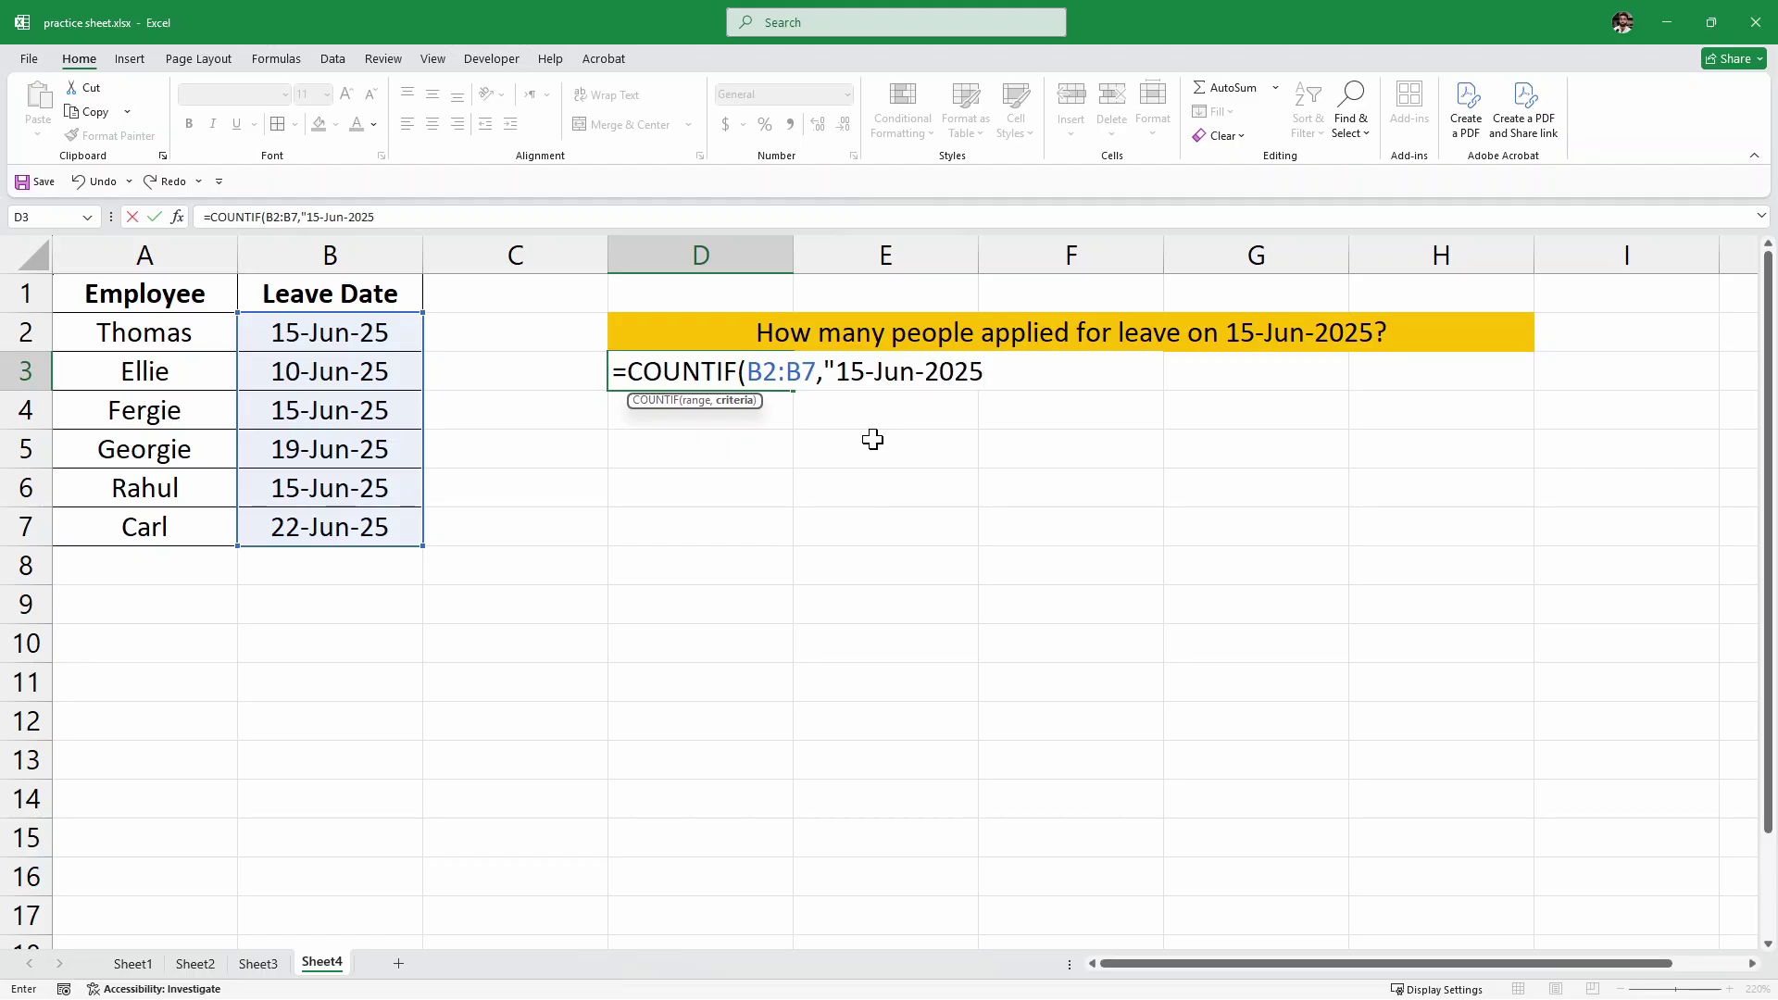
type("\")")
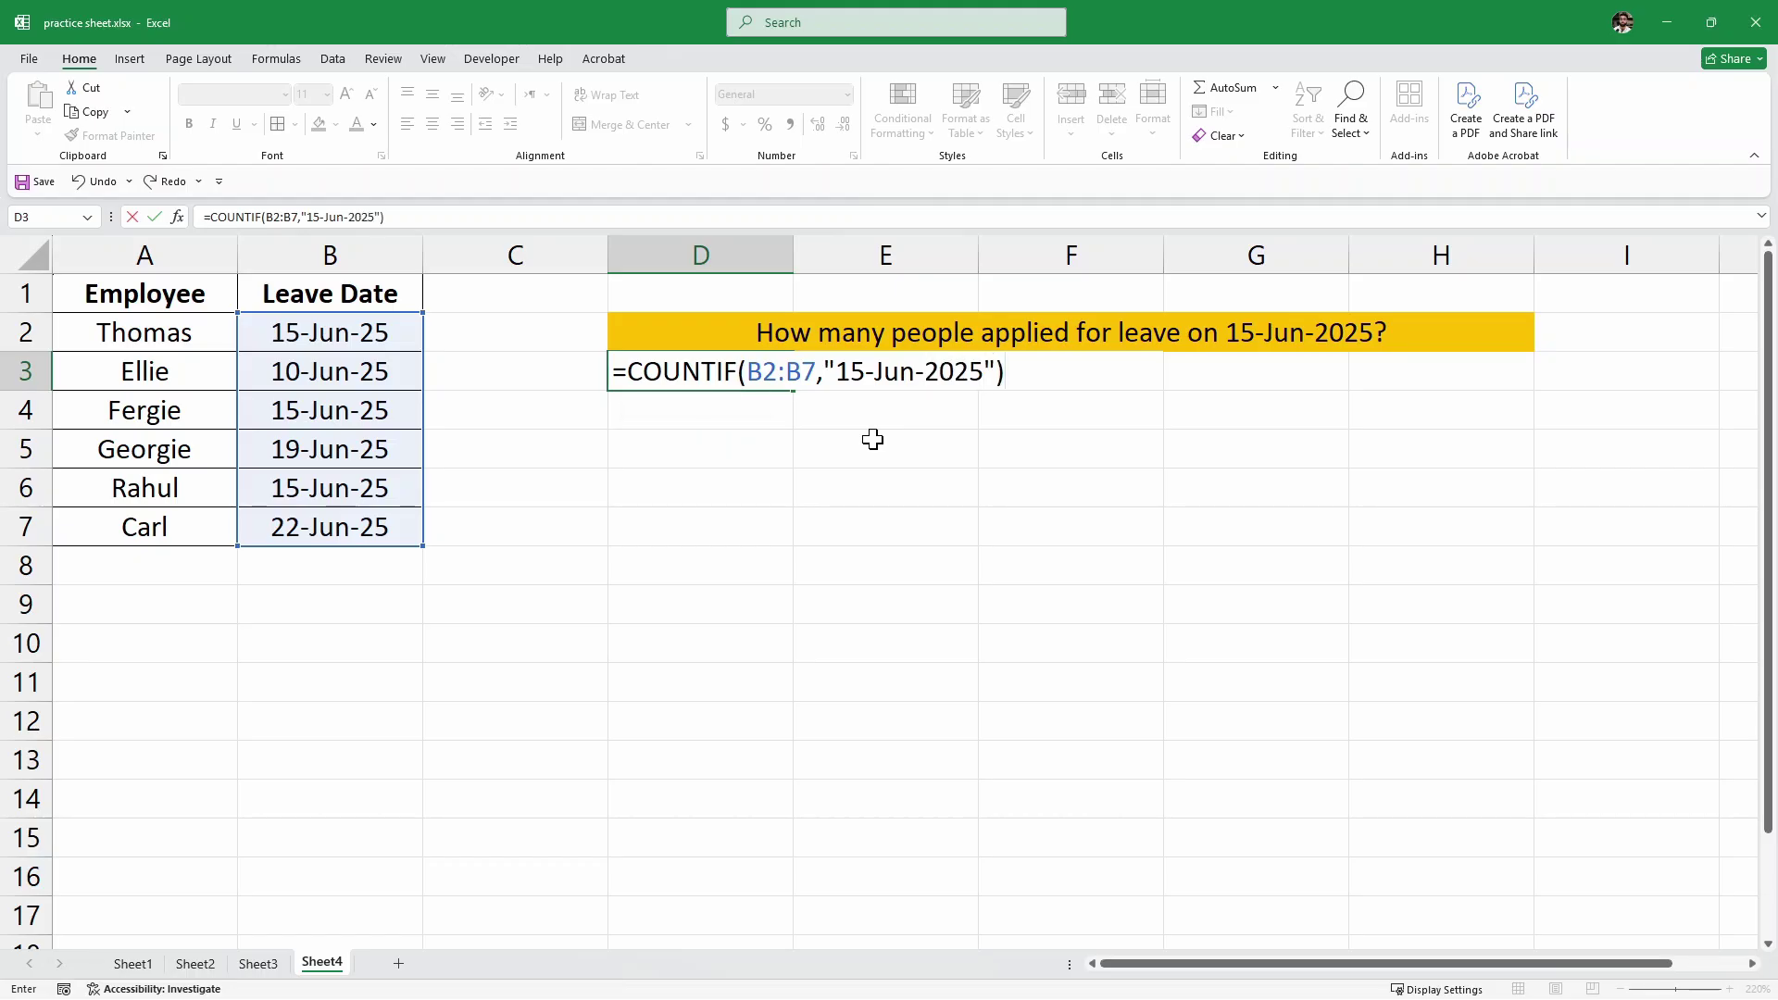
key("Return")
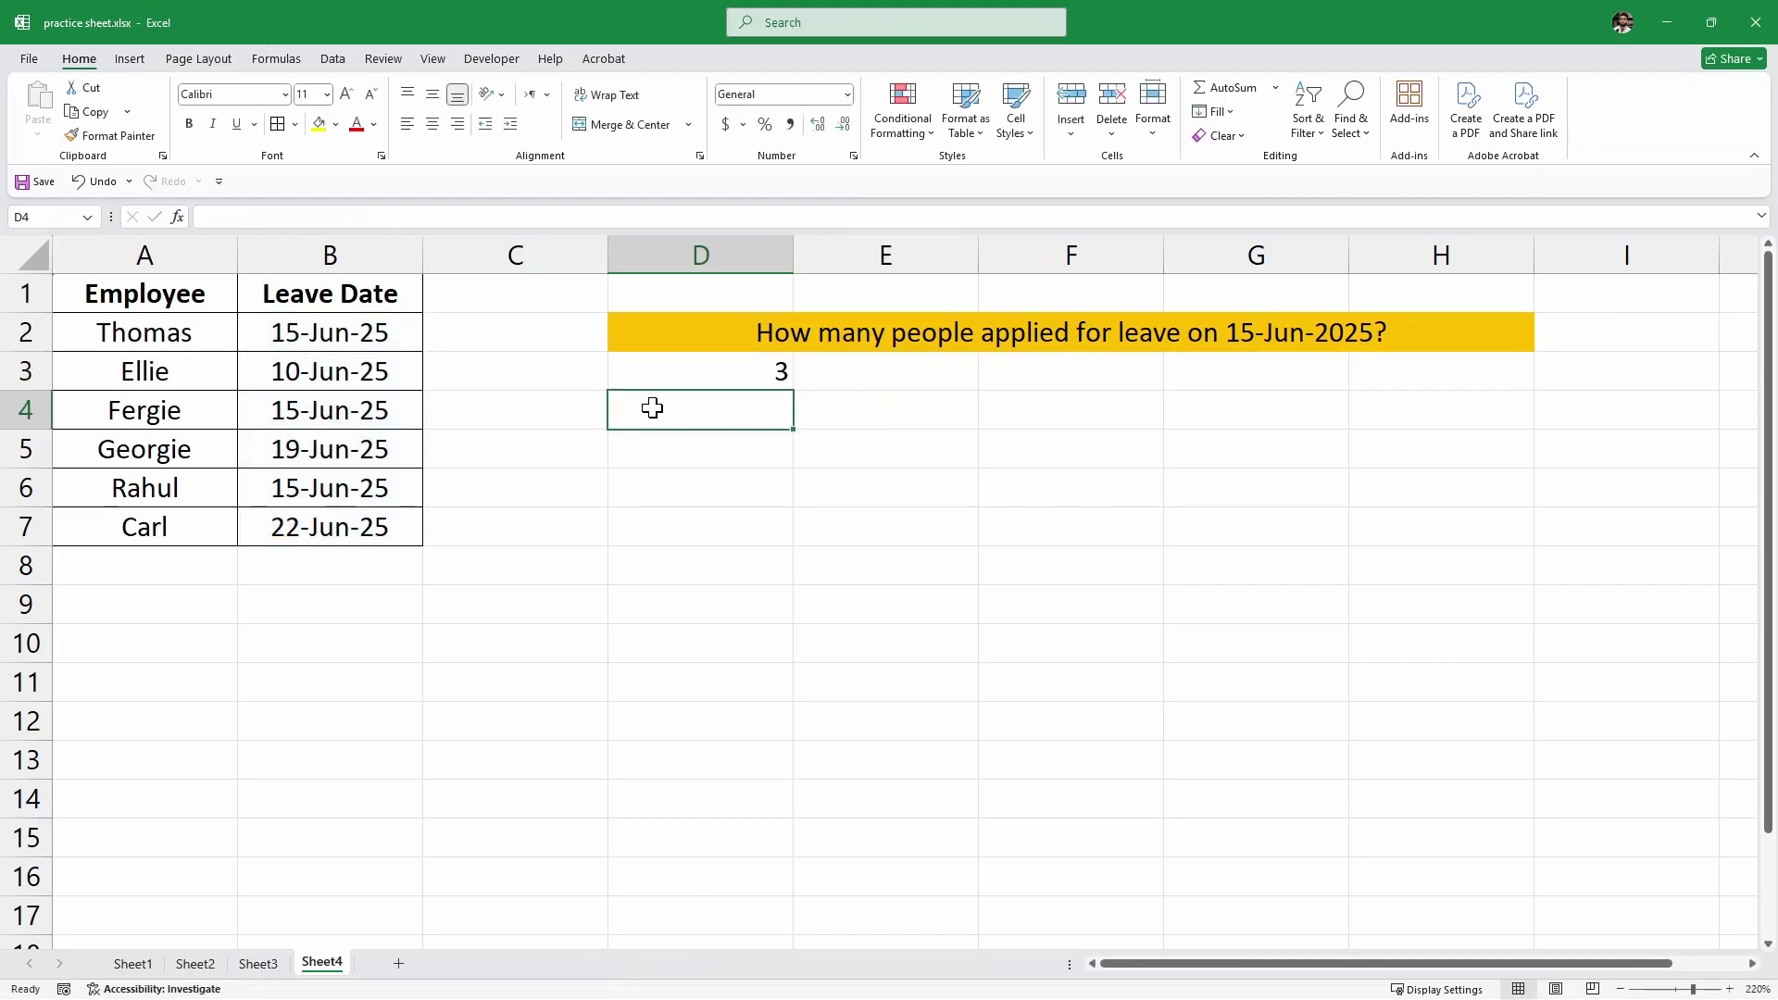
left_click(692, 372)
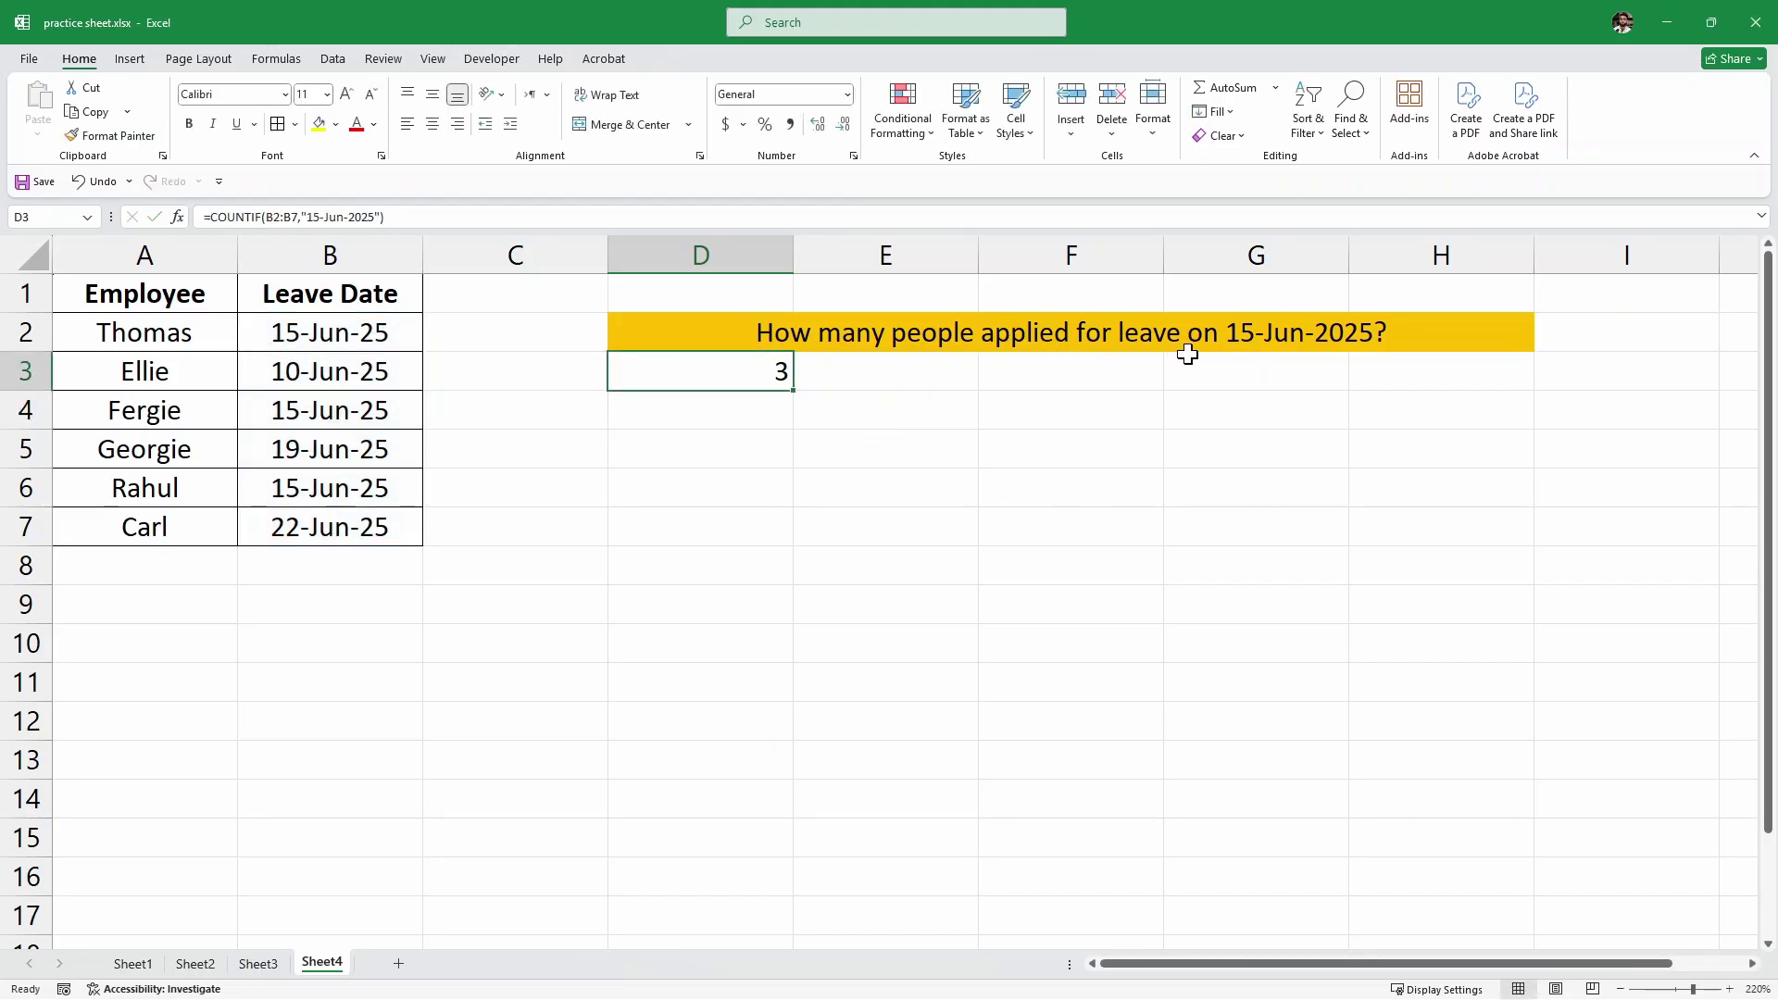
left_click(326, 335)
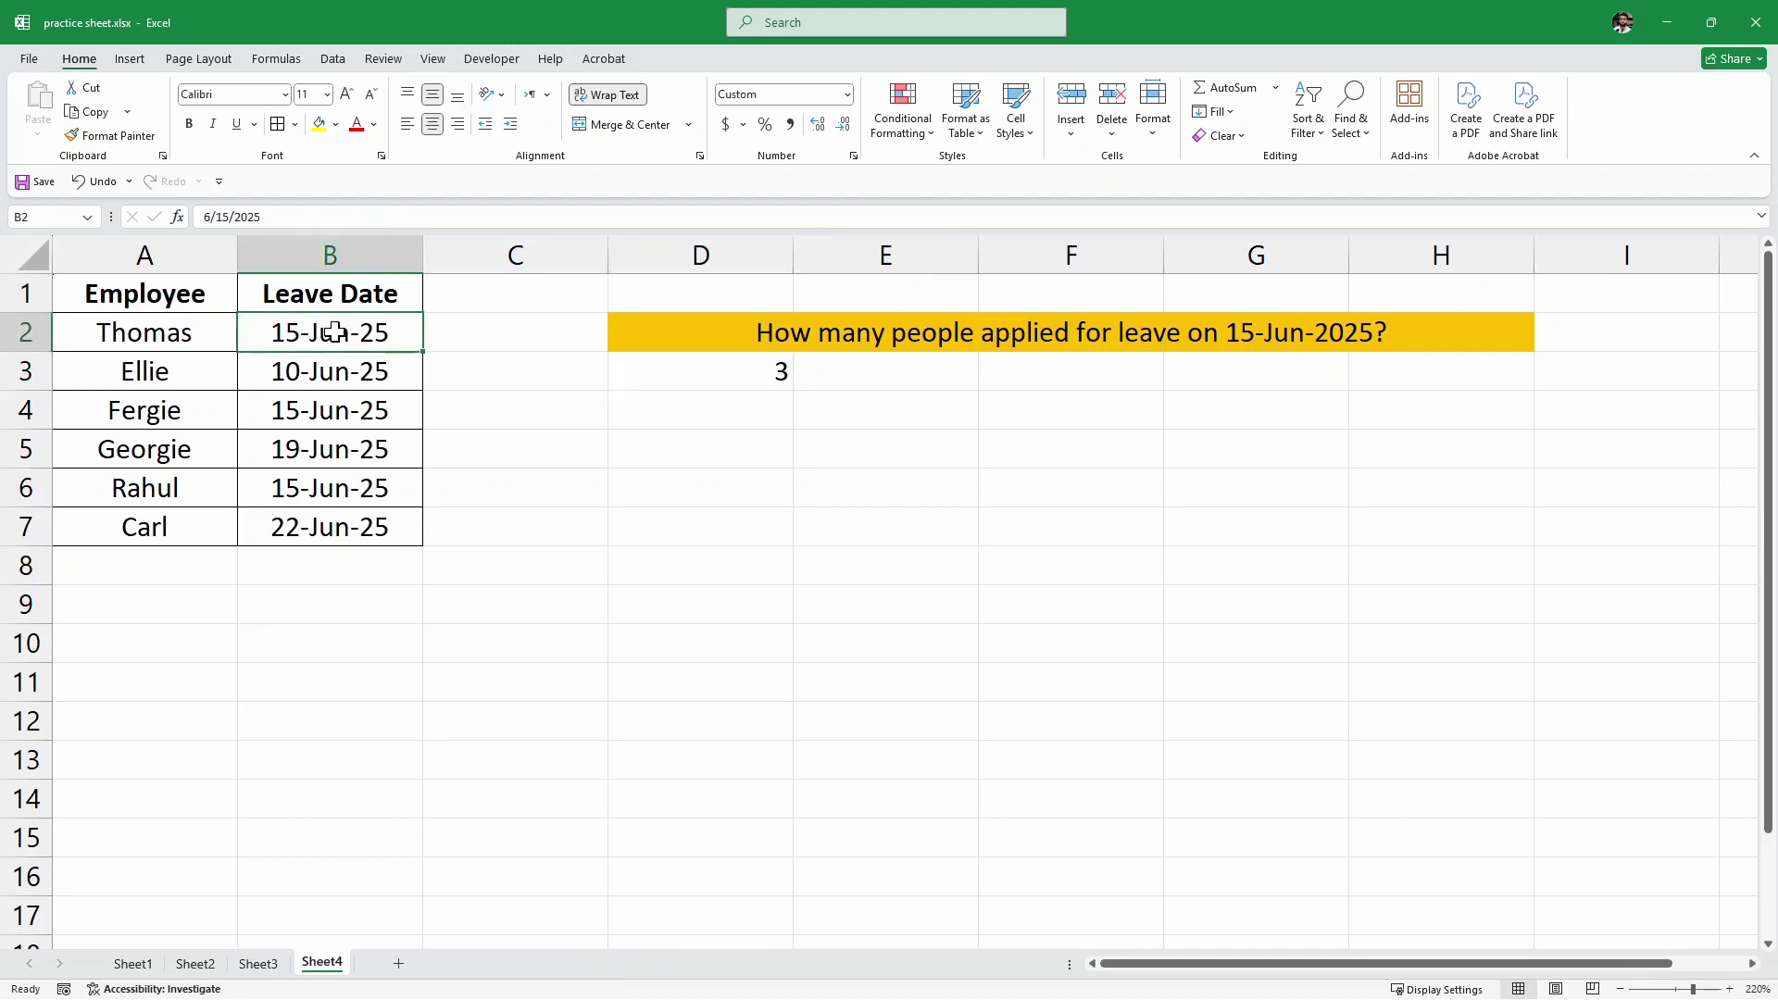
left_click(336, 415)
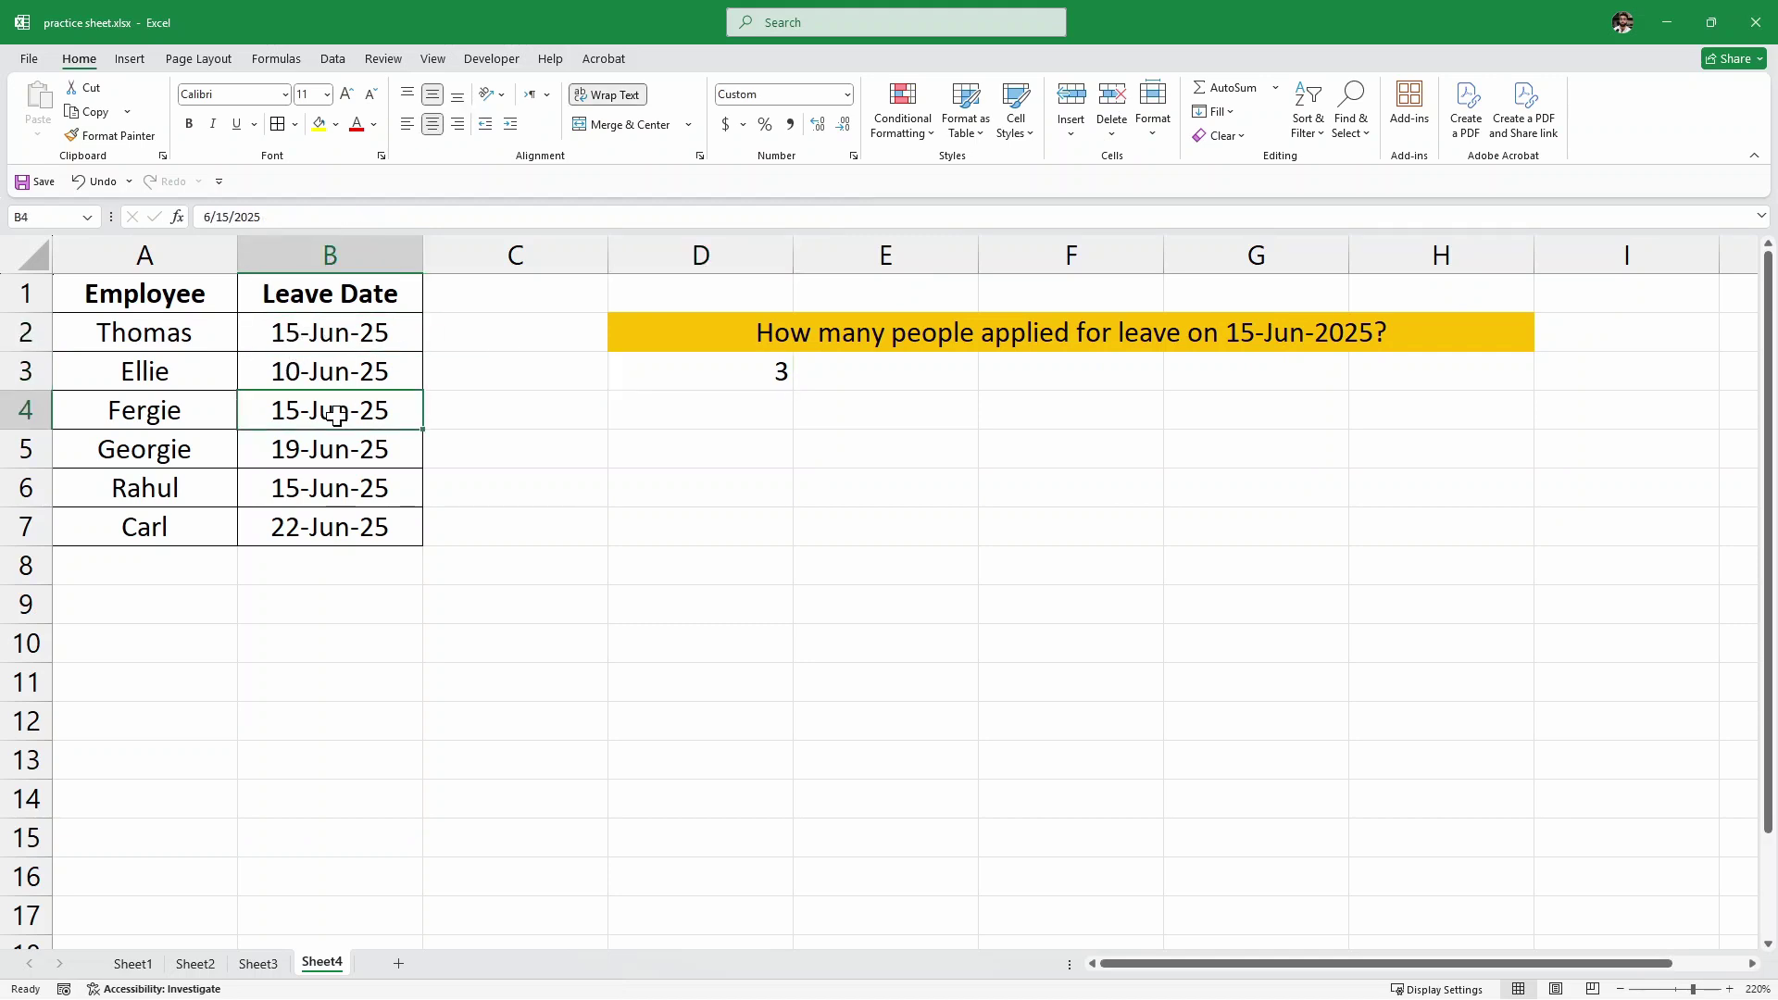
left_click(384, 491)
left_click(849, 377)
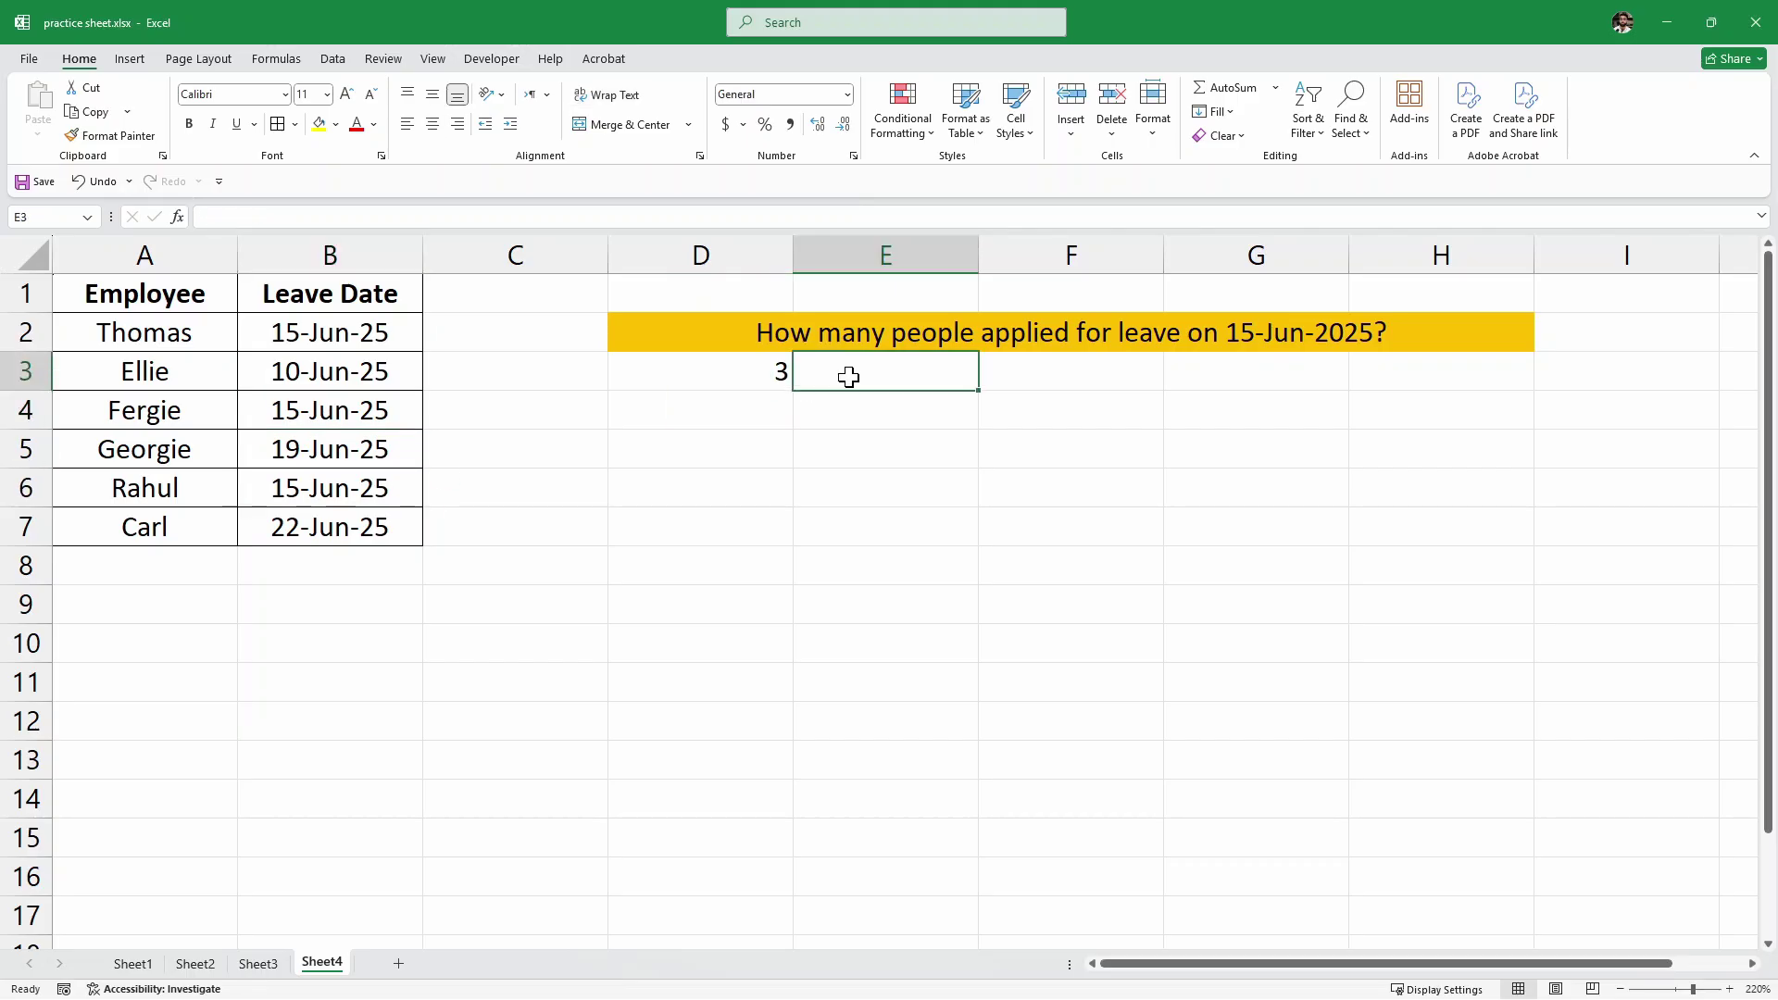